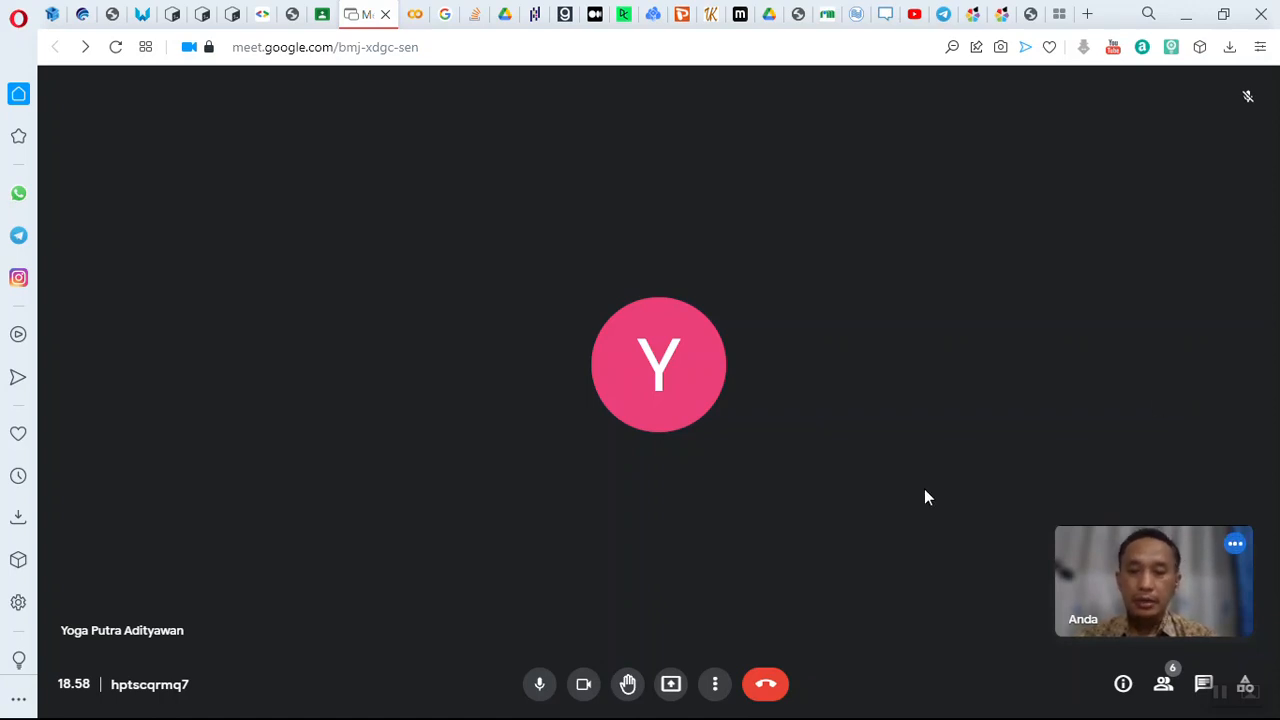
# Step: Present the entire screen to everyone in the meeting
pyautogui.click(670, 688)
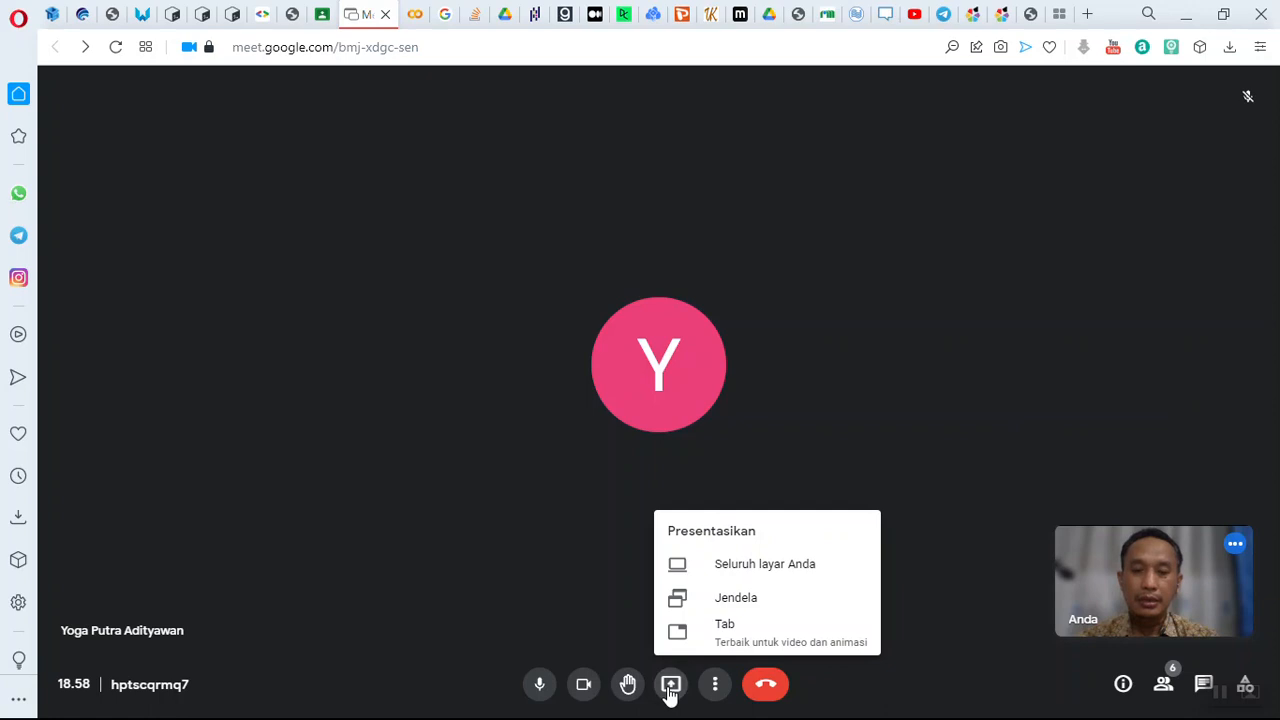
pyautogui.click(721, 568)
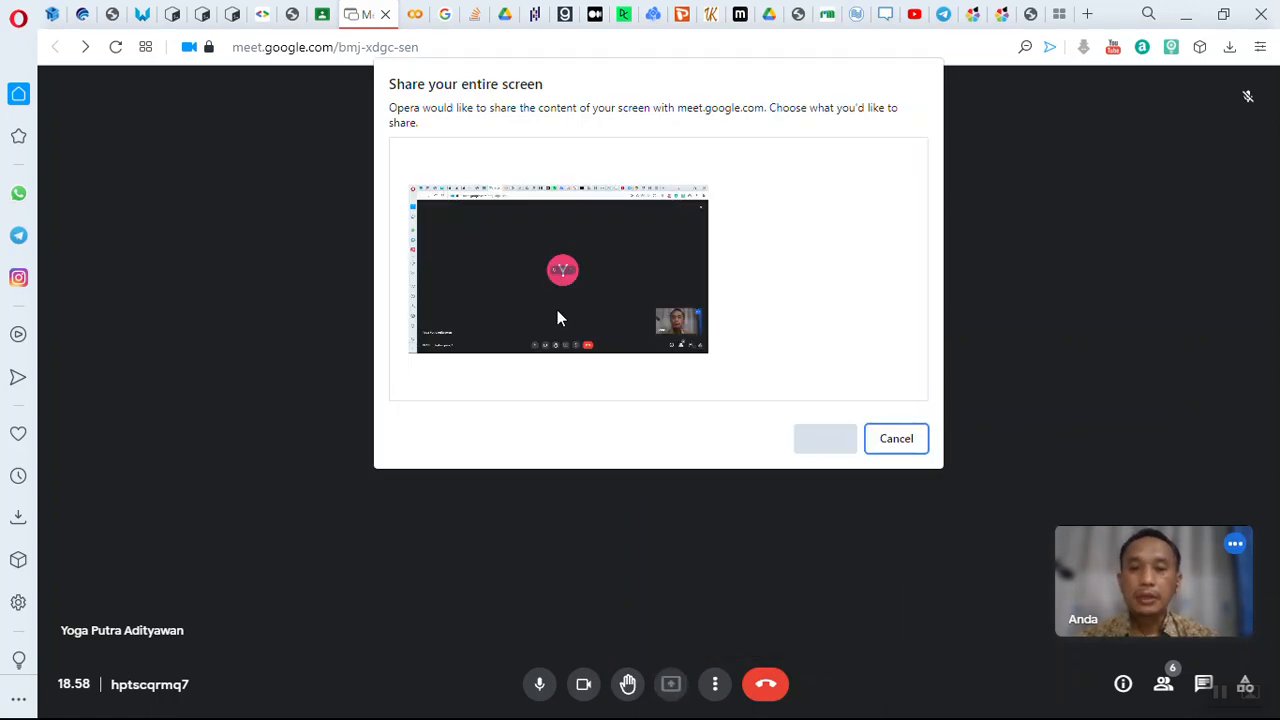
pyautogui.click(557, 312)
pyautogui.click(828, 442)
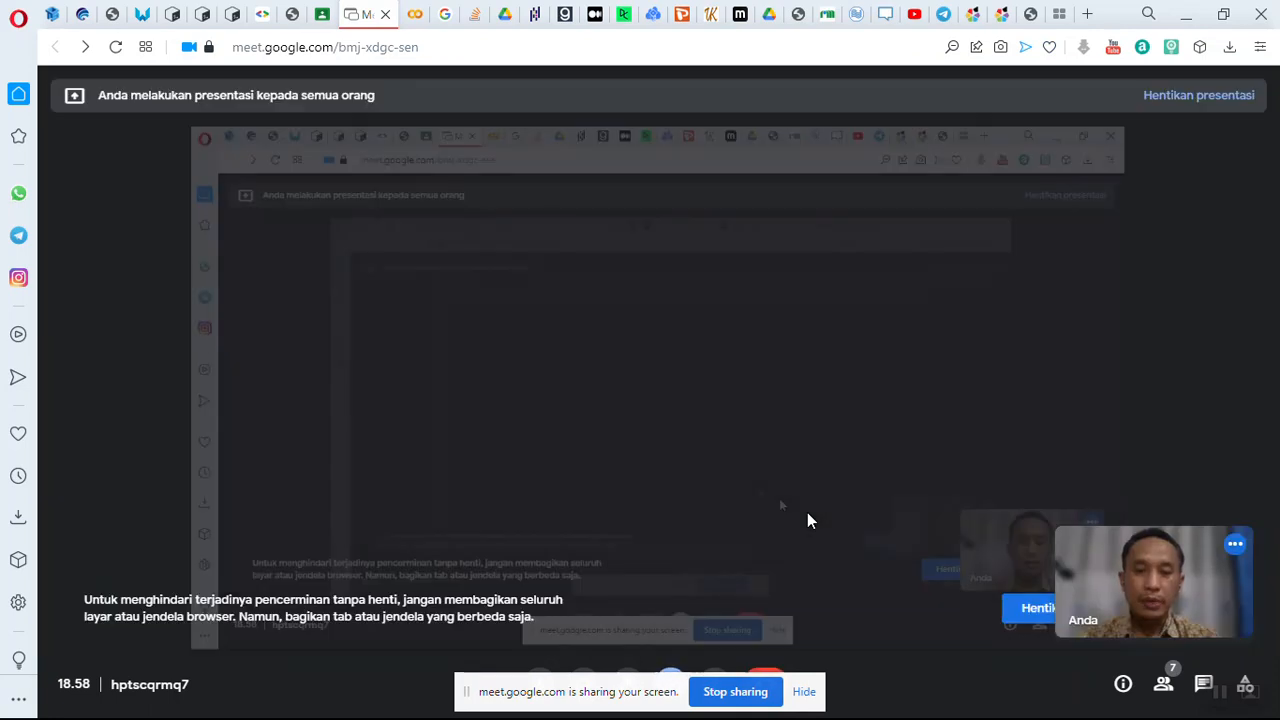
# Step: Switch to Paint to show the network diagram Menggabungkan 3 Jaringan DHCP.jpg
pyautogui.hotkey('alt', 'Tab')
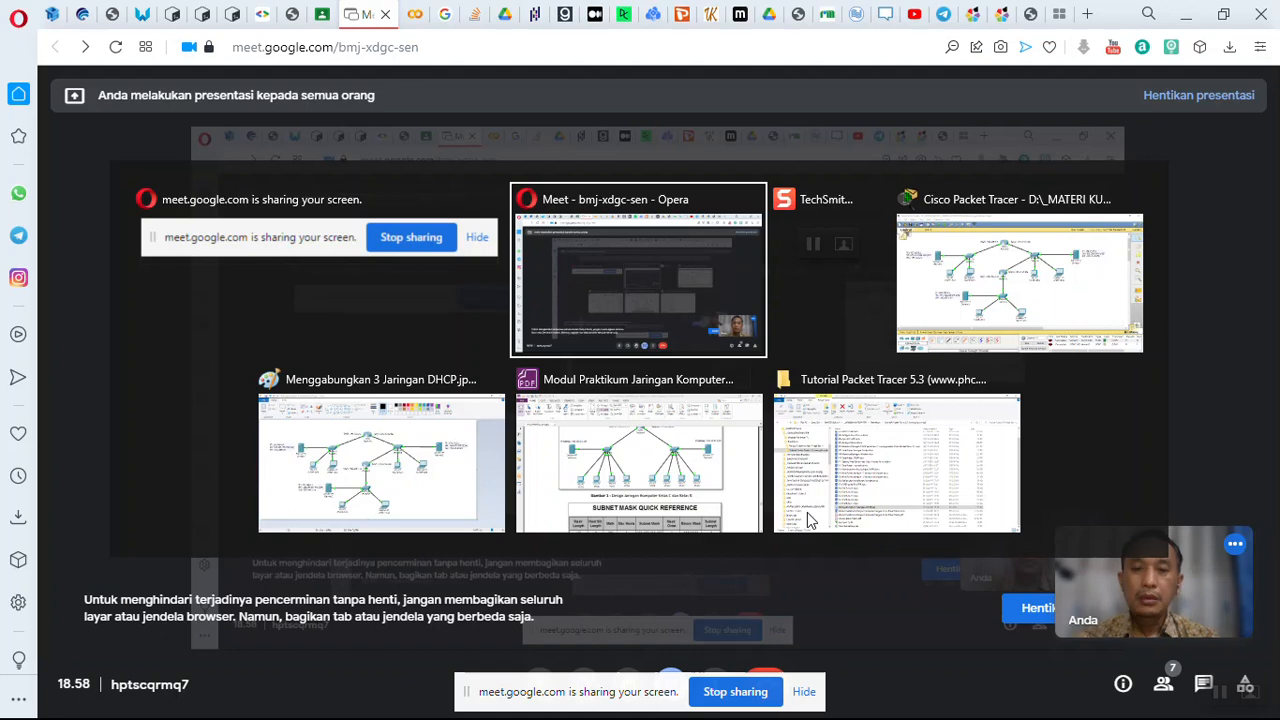
pyautogui.hotkey('alt', 'Tab')
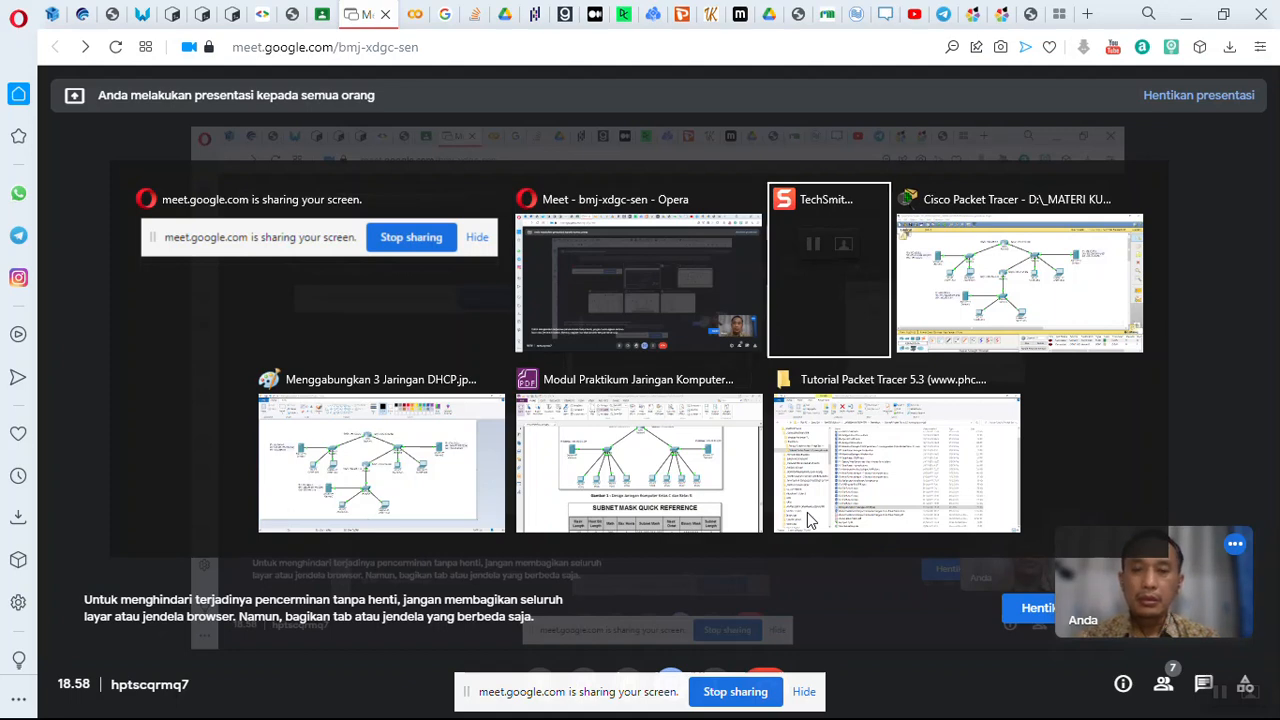
pyautogui.hotkey('alt', 'Tab')
pyautogui.hotkey('alt', 'Tab')
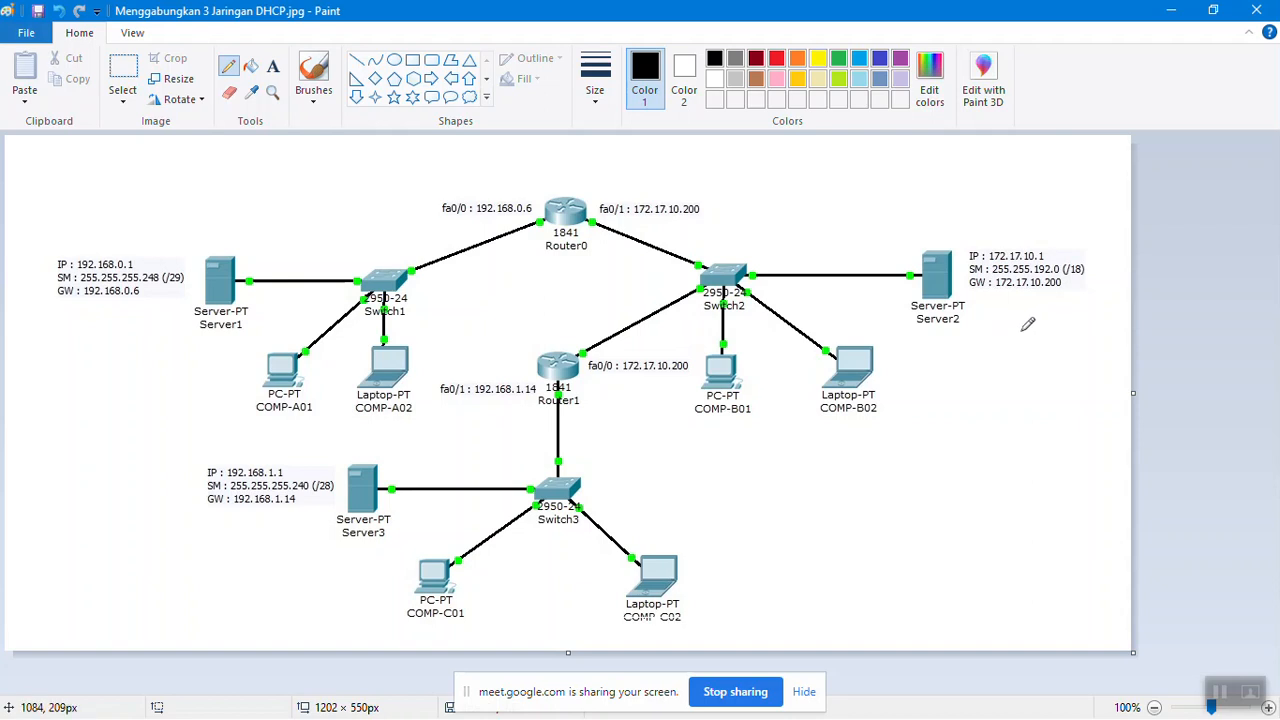
# Step: Consult the subnet mask quick reference table in the Foxit PDF module and return to the Paint diagram
pyautogui.hotkey('alt', 'Tab')
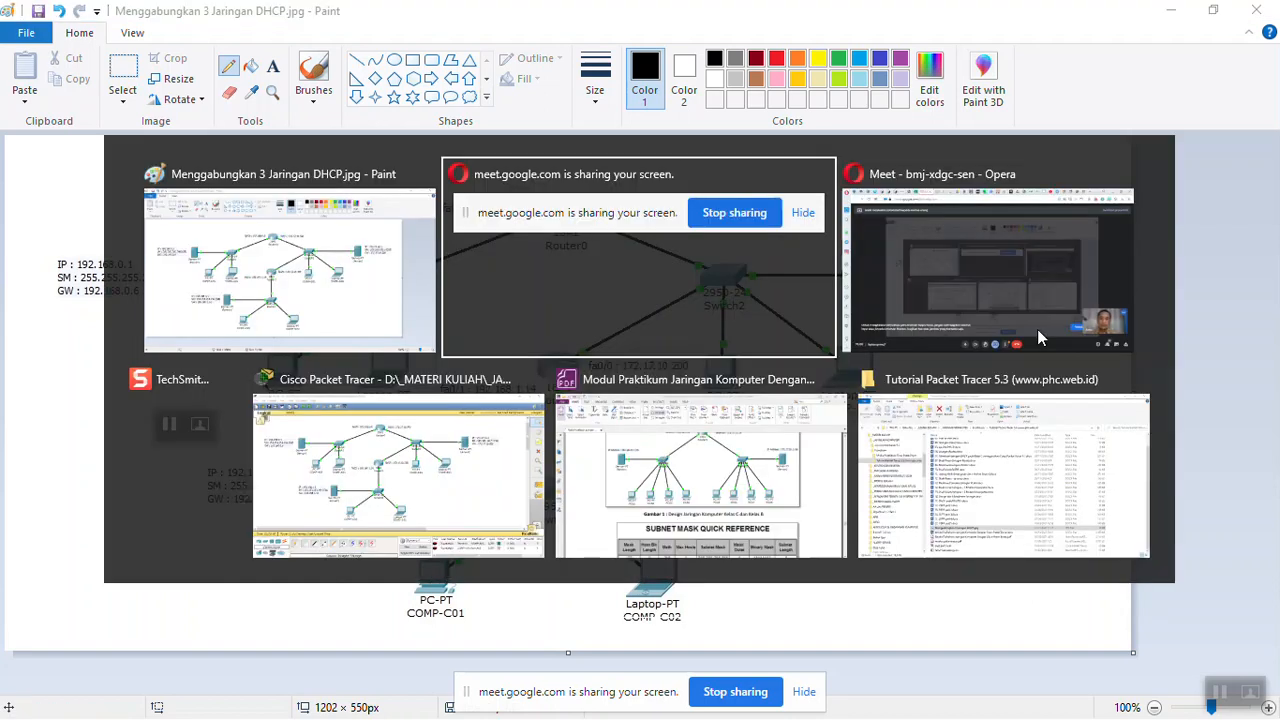
pyautogui.hotkey('alt', 'Tab')
pyautogui.hotkey('alt', 'Tab')
pyautogui.hotkey('alt', 'Tab')
pyautogui.hotkey('alt', 'Tab')
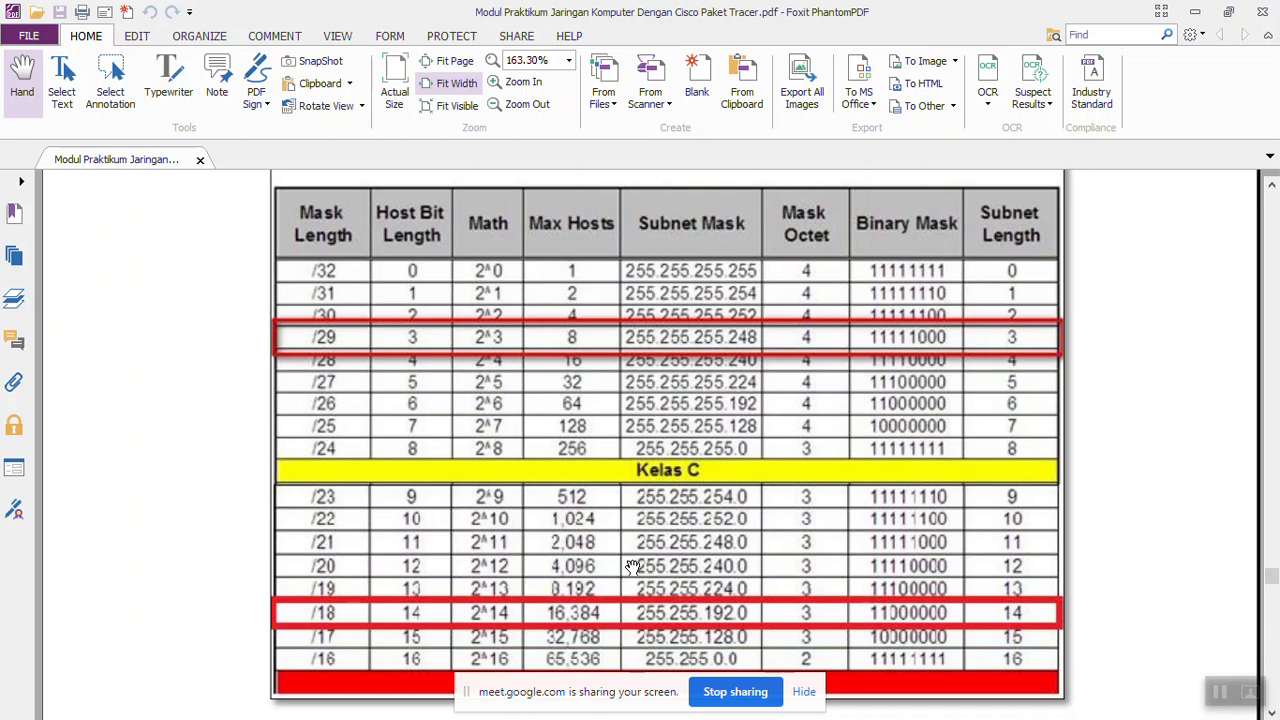
pyautogui.hotkey('alt', 'Tab')
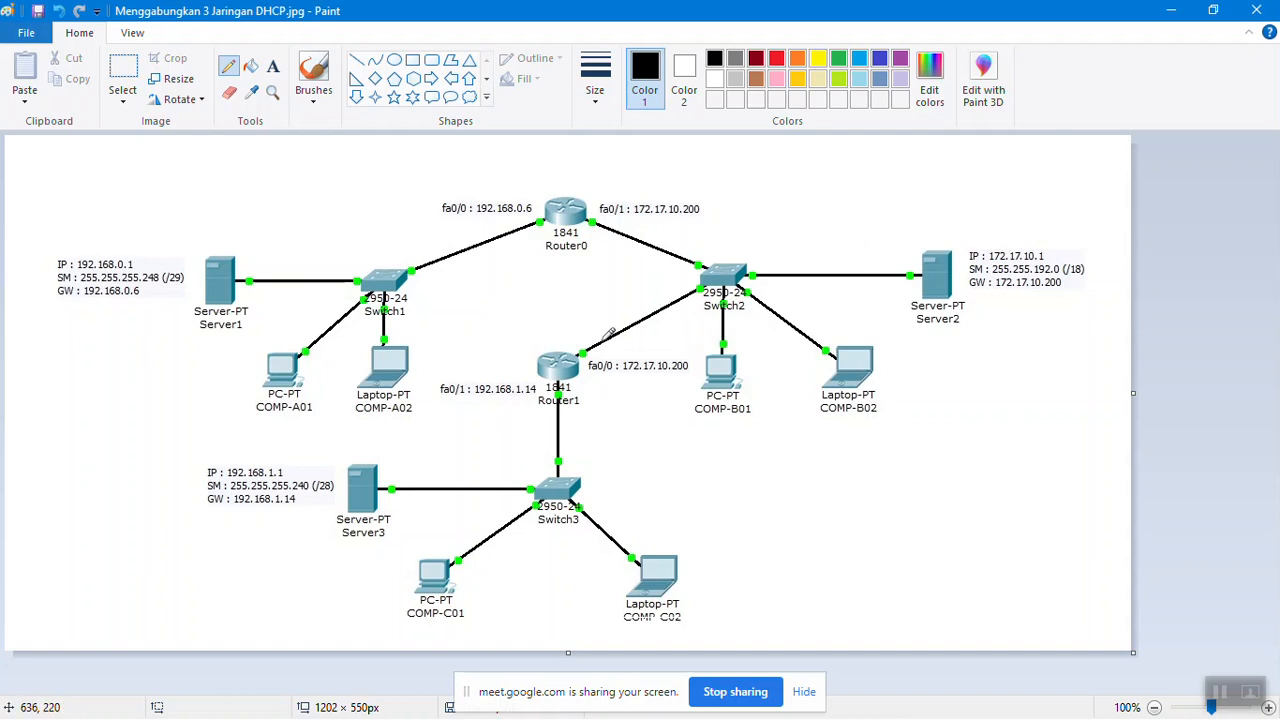
# Step: Add the text labels A above the Server1 network, B above the Server2 network and C beside Switch3
pyautogui.click(273, 66)
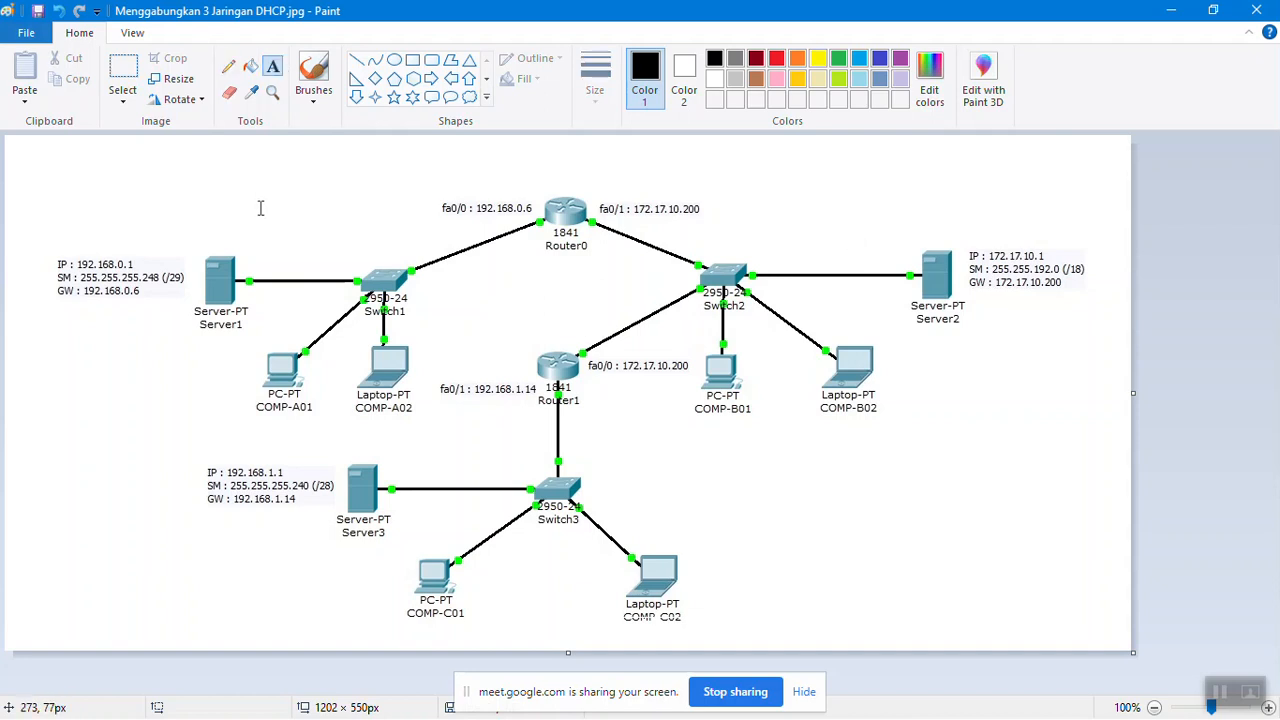
pyautogui.click(240, 202)
pyautogui.click(249, 200)
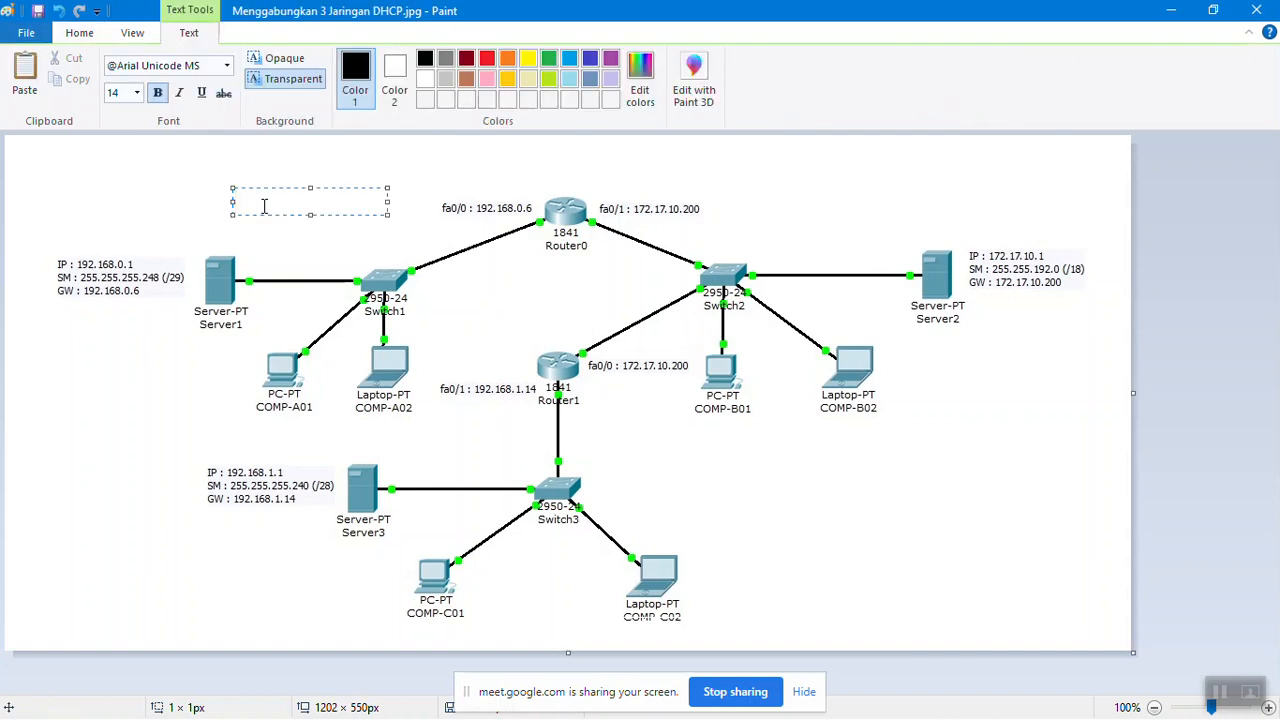
pyautogui.write('A')
pyautogui.click(927, 210)
pyautogui.click(900, 200)
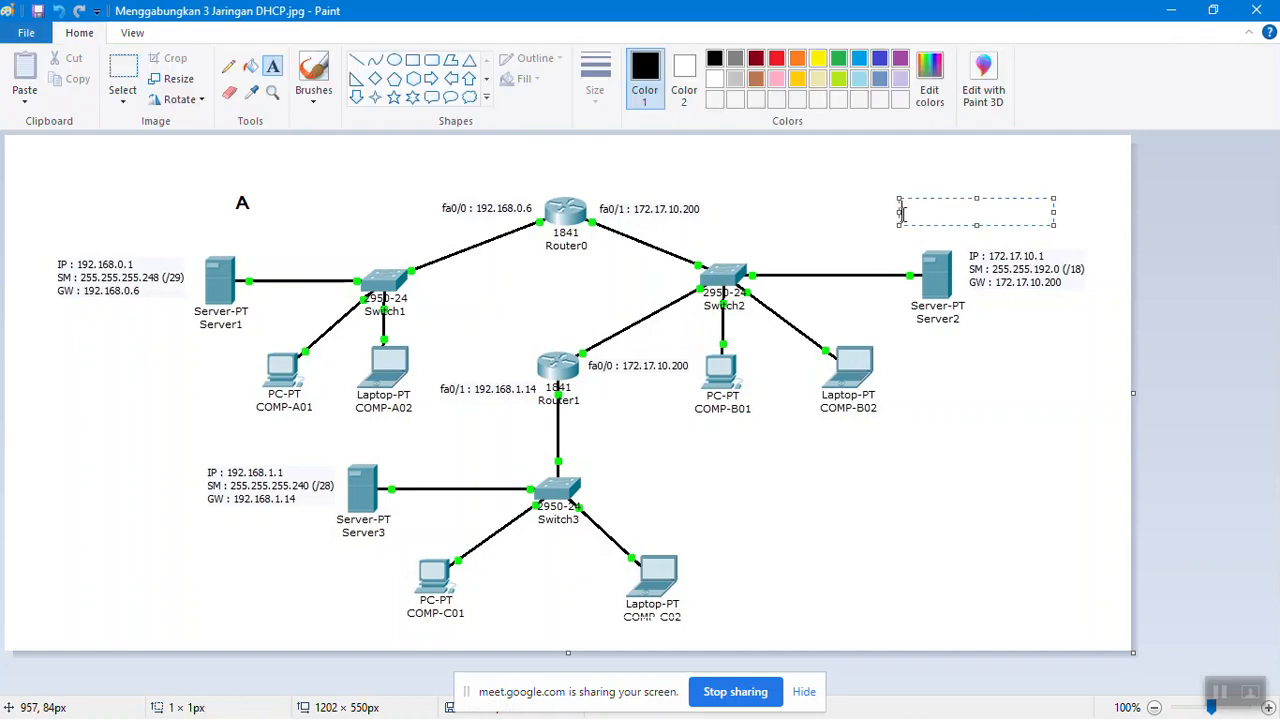
pyautogui.write('B')
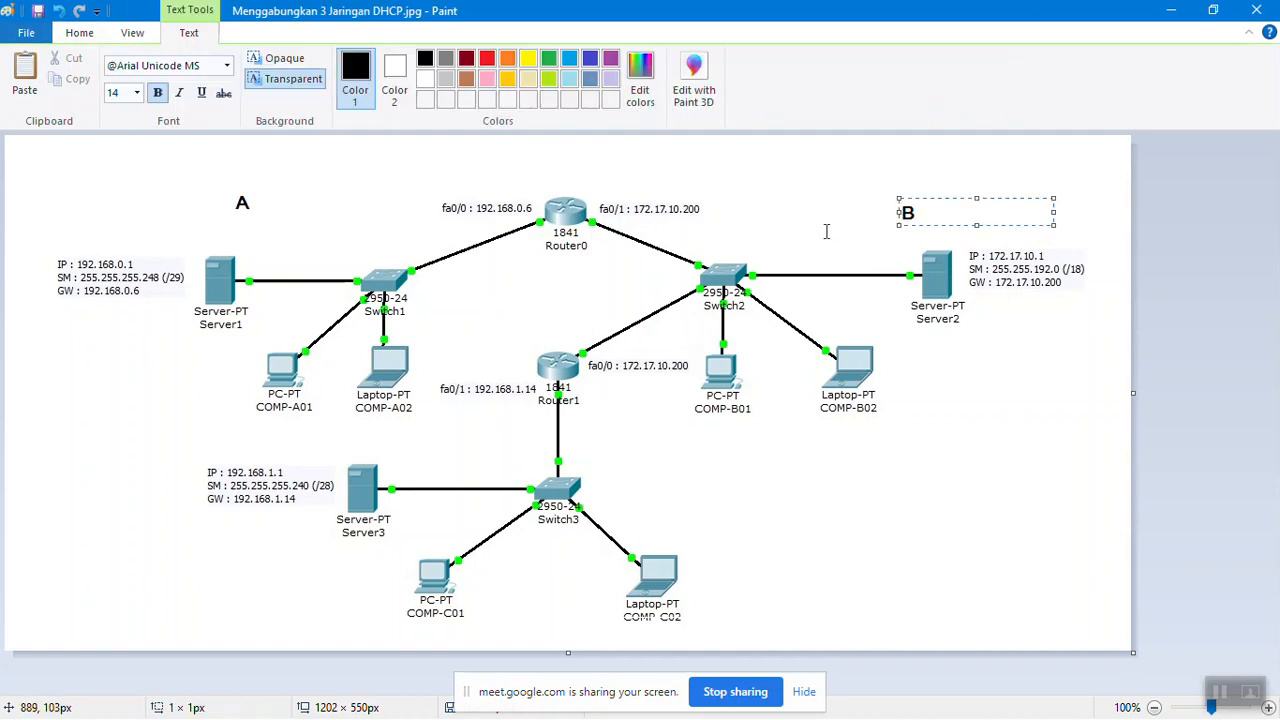
pyautogui.click(658, 486)
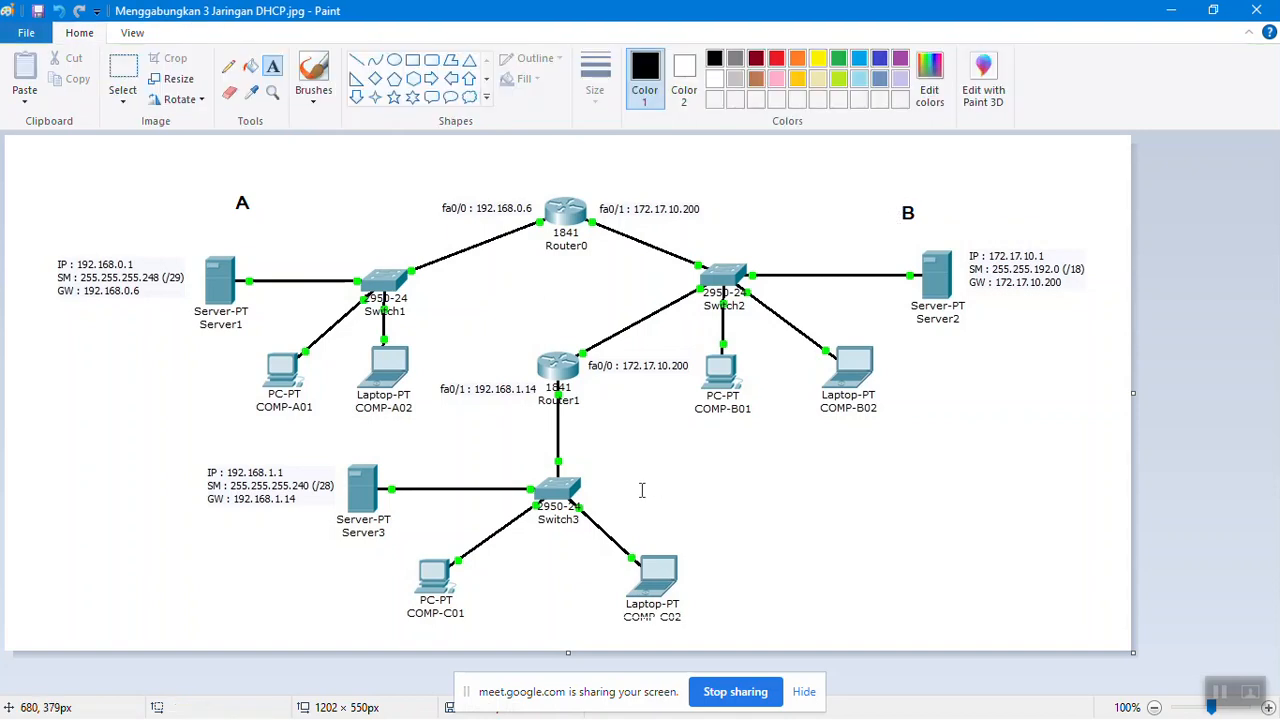
pyautogui.click(642, 490)
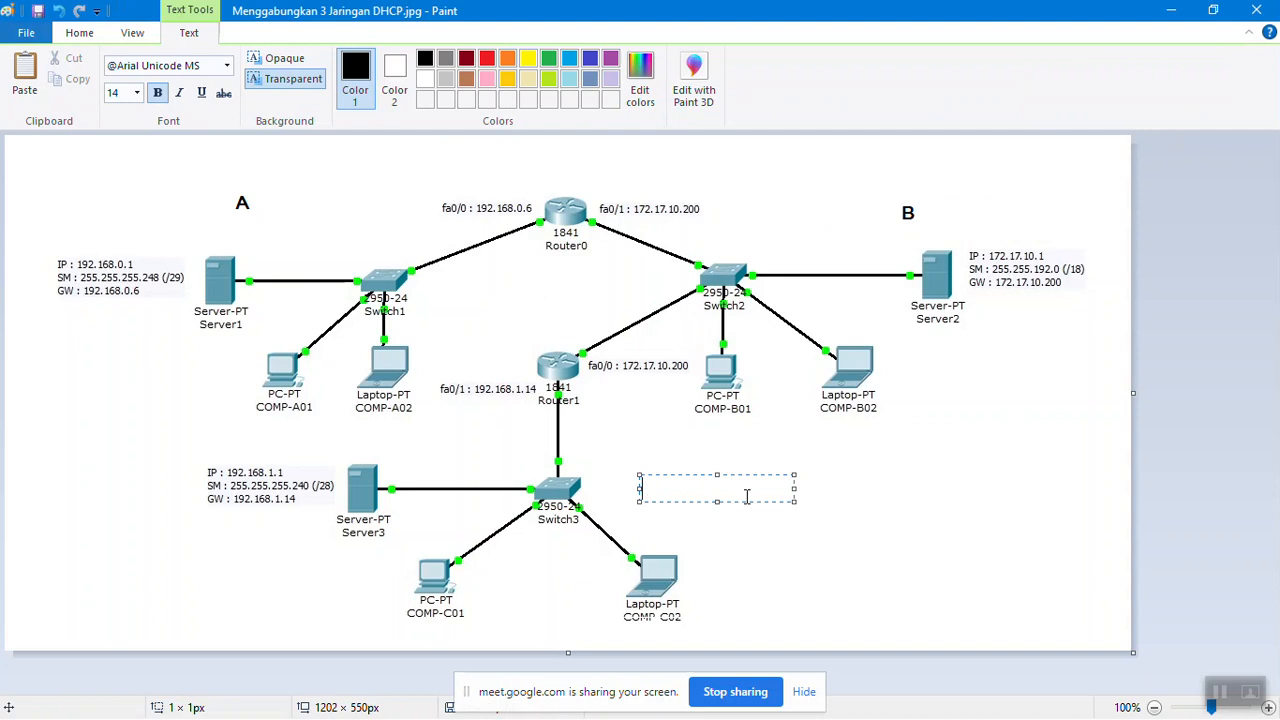
pyautogui.write('C')
pyautogui.click(946, 537)
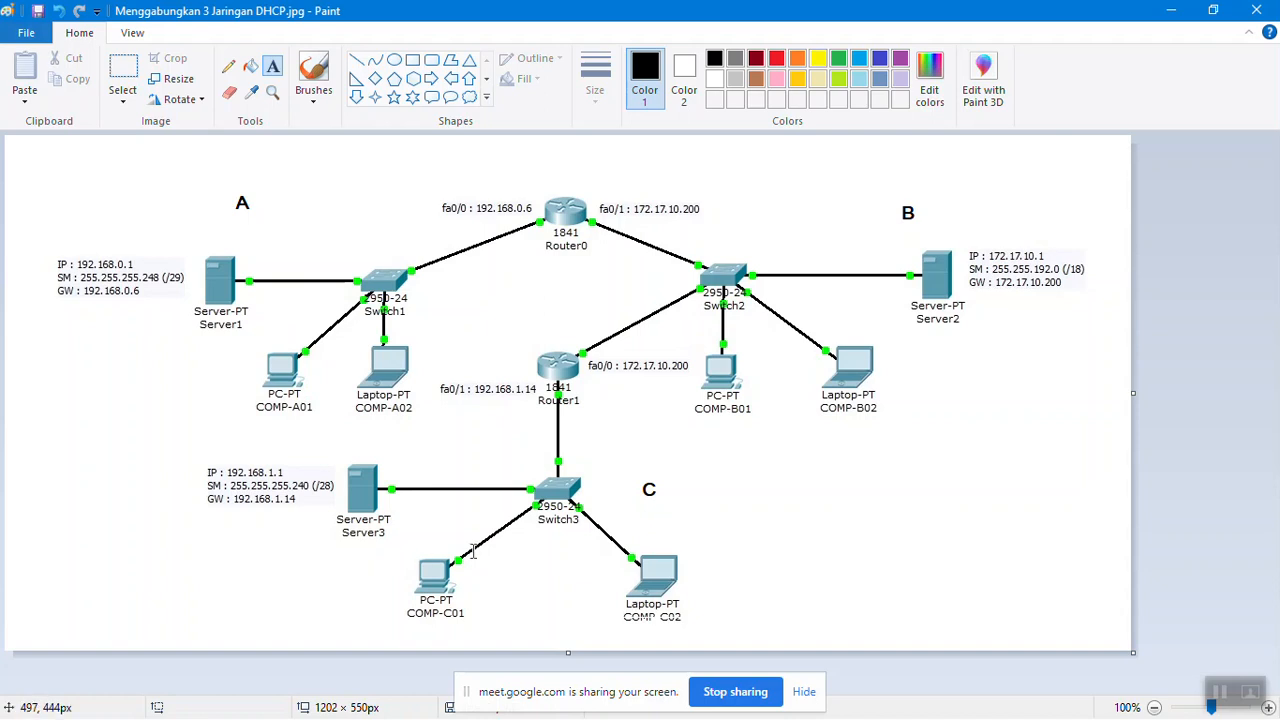
# Step: Check the subnetting table in the PDF module again, return to the Paint diagram and hide the screen-sharing notice
pyautogui.hotkey('alt', 'Tab')
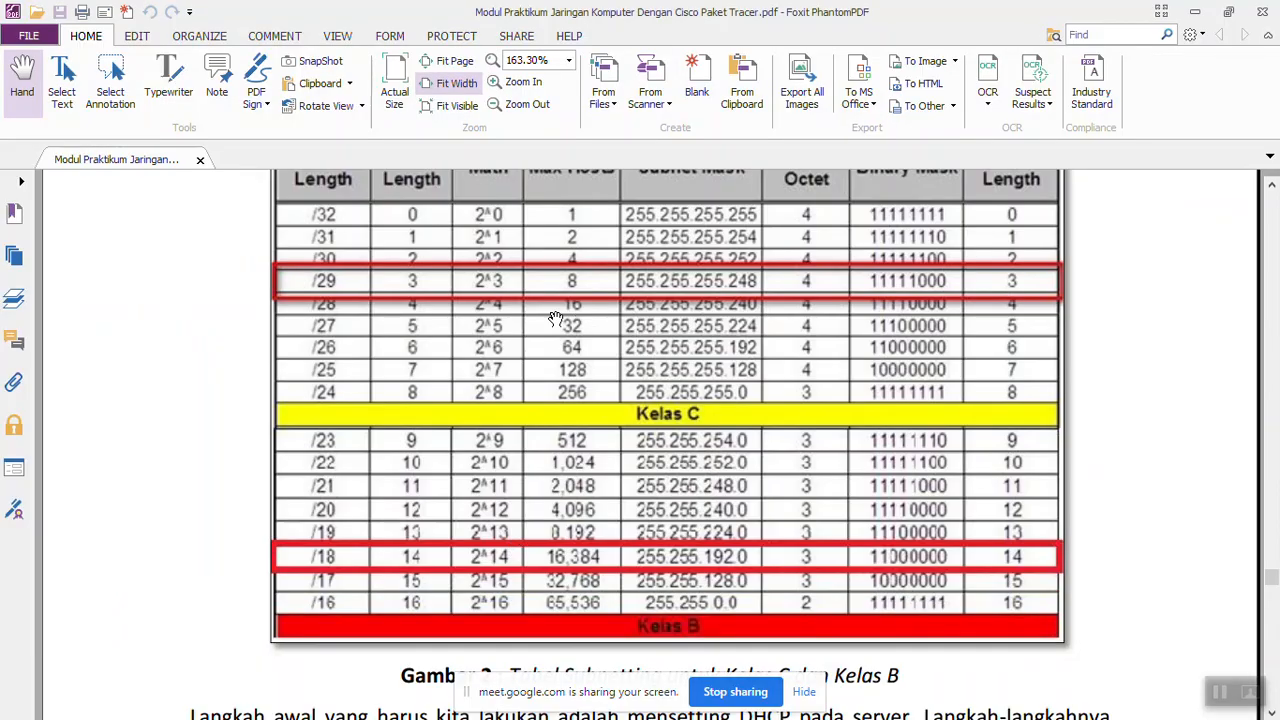
pyautogui.hotkey('alt', 'Tab')
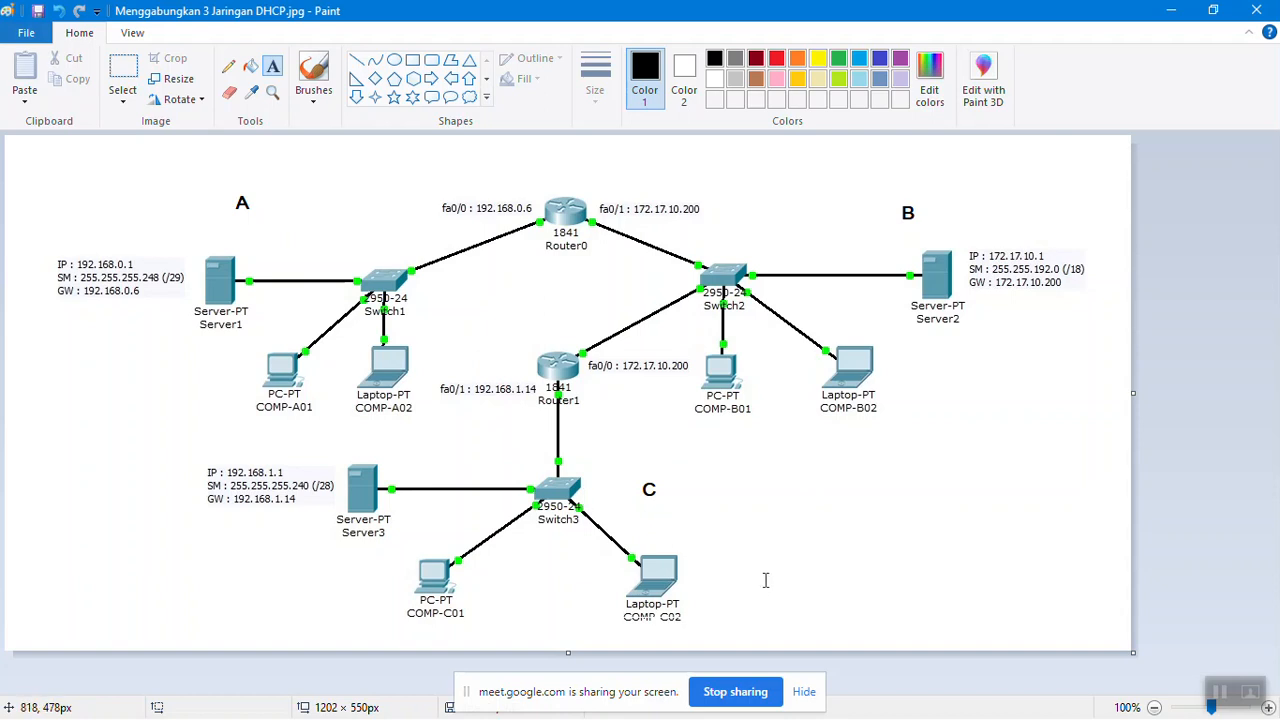
pyautogui.click(804, 691)
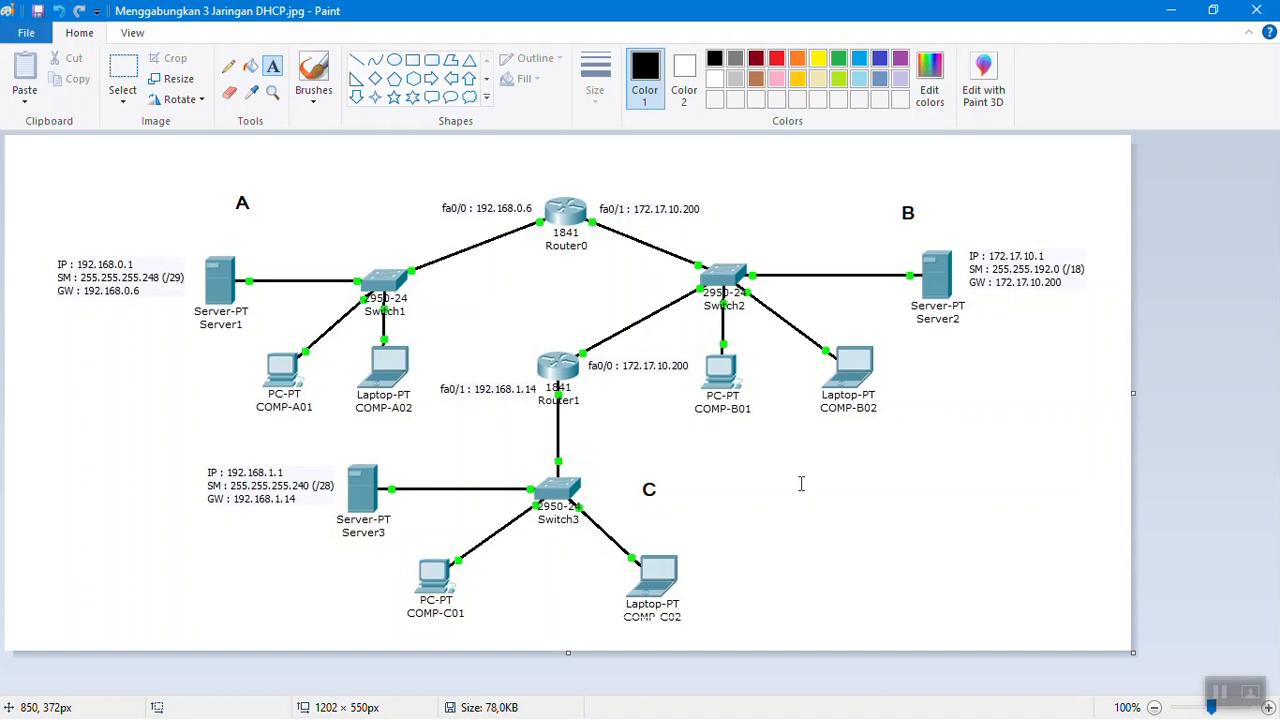
# Step: Switch to Cisco Packet Tracer and start a new blank network file in place of praktikum-05.pkt
pyautogui.hotkey('alt', 'Tab')
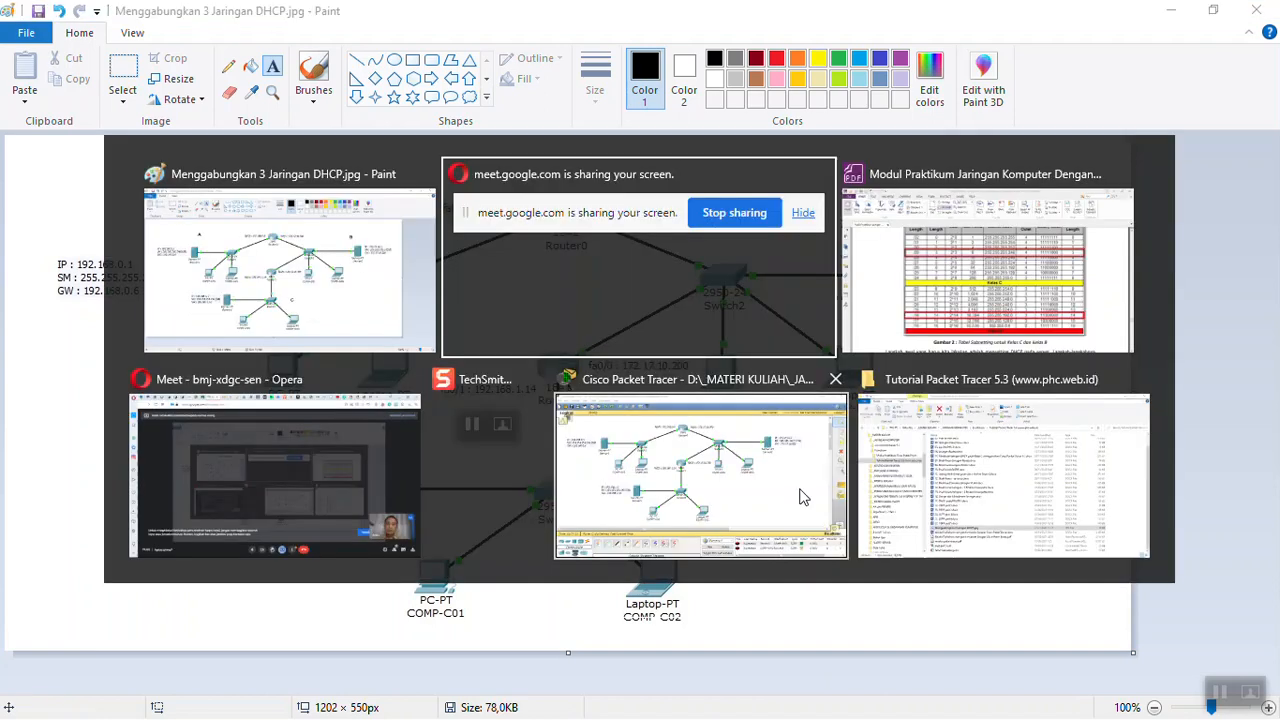
pyautogui.hotkey('alt', 'Tab')
pyautogui.hotkey('alt', 'Tab')
pyautogui.hotkey('alt', 'Tab')
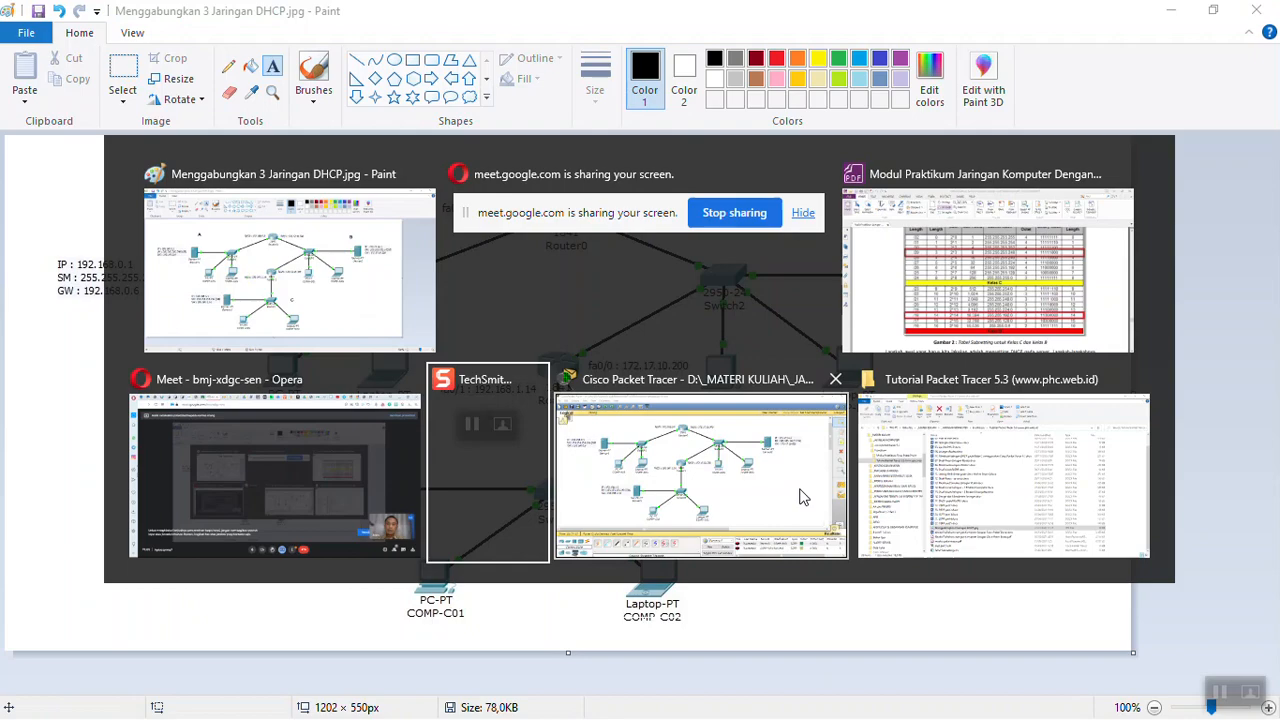
pyautogui.click(800, 497)
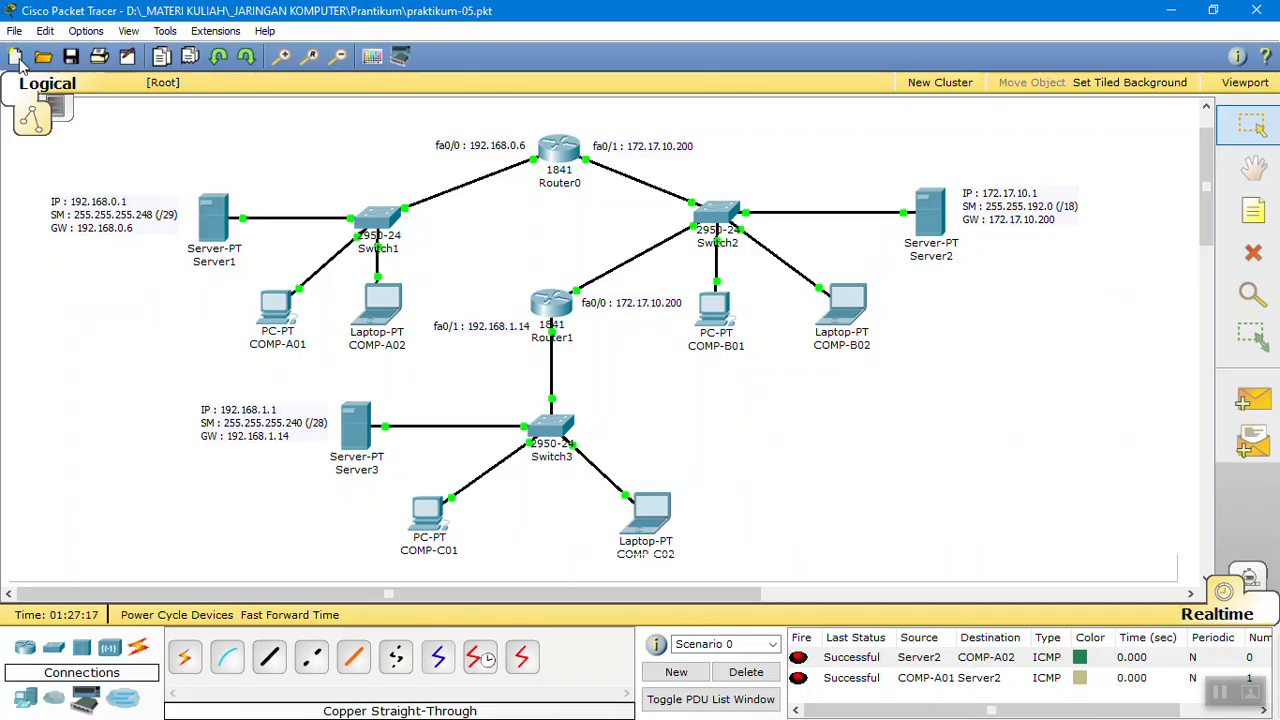
pyautogui.click(18, 58)
pyautogui.click(546, 390)
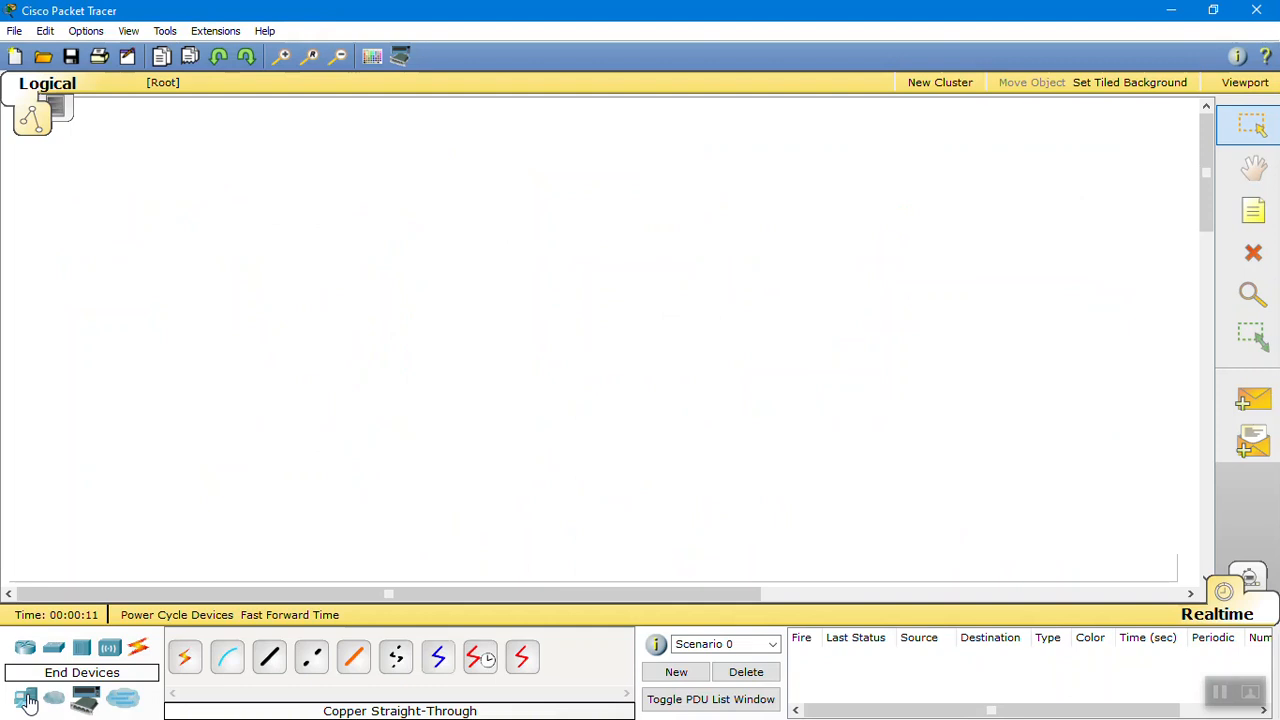
# Step: Place three generic servers in a triangle on the workspace, named Server1, Server2 and Server3 as in the reference diagram
pyautogui.click(27, 700)
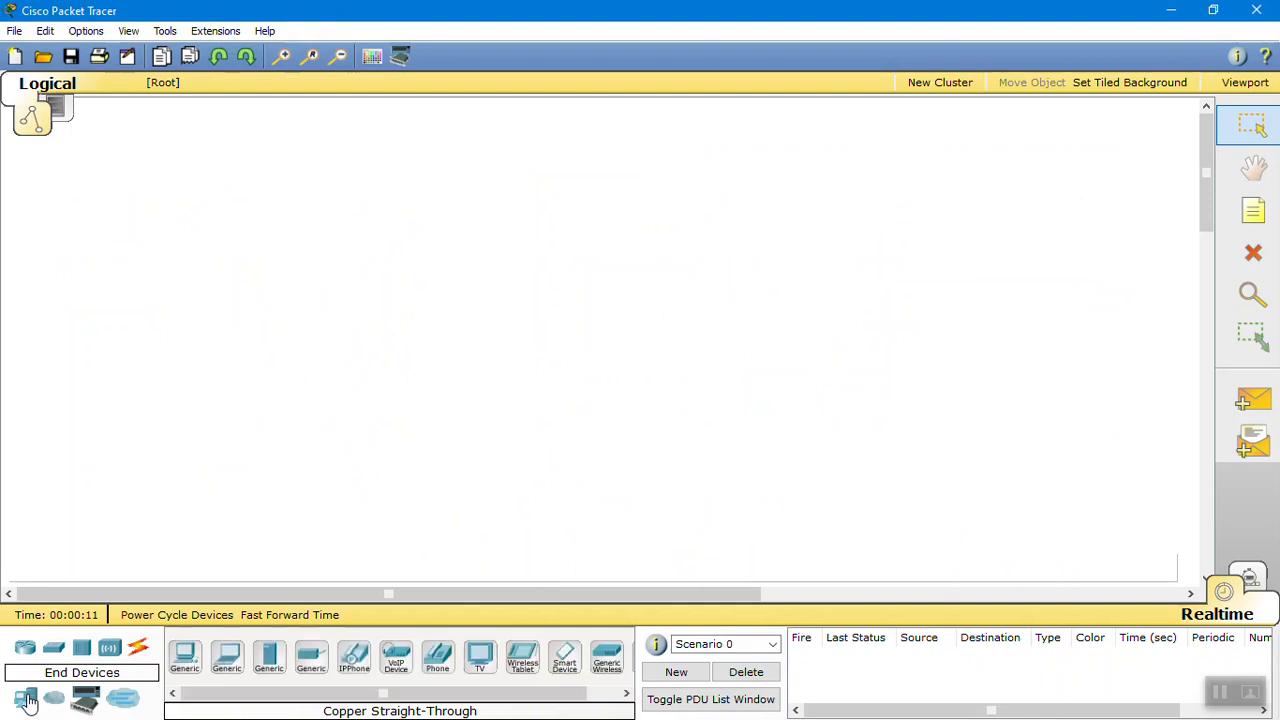
pyautogui.click(269, 655)
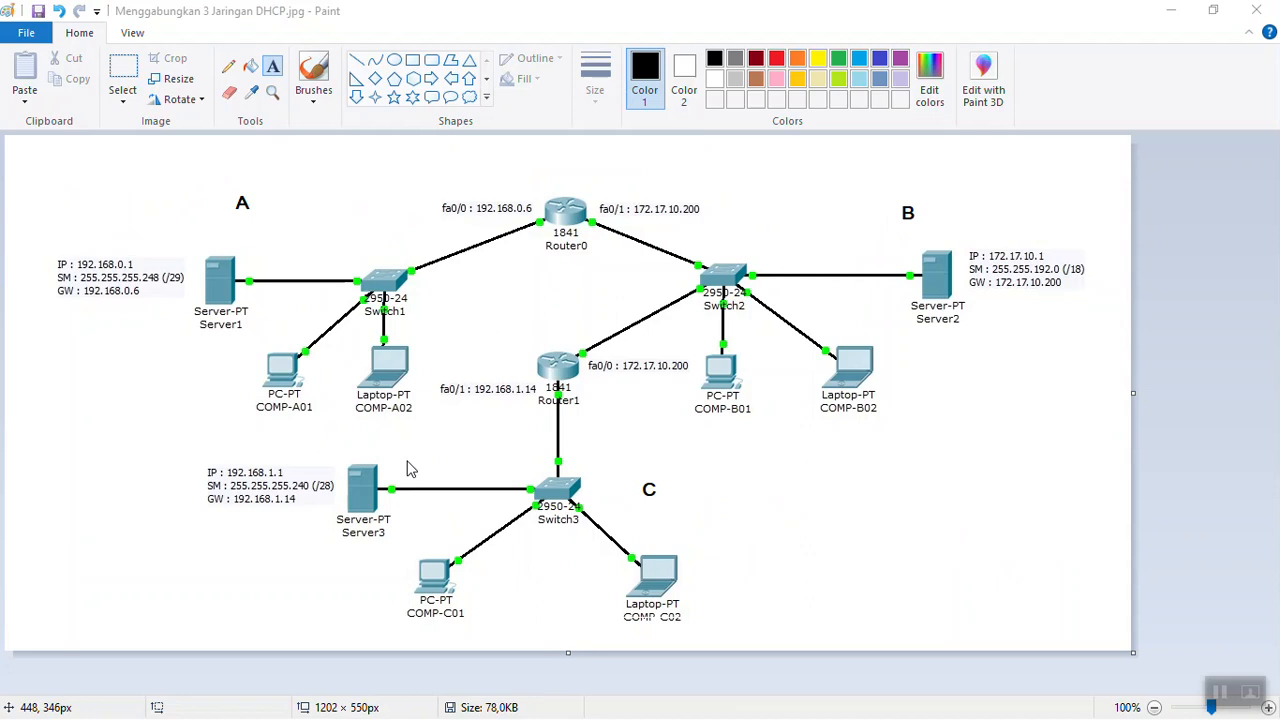
pyautogui.click(294, 268)
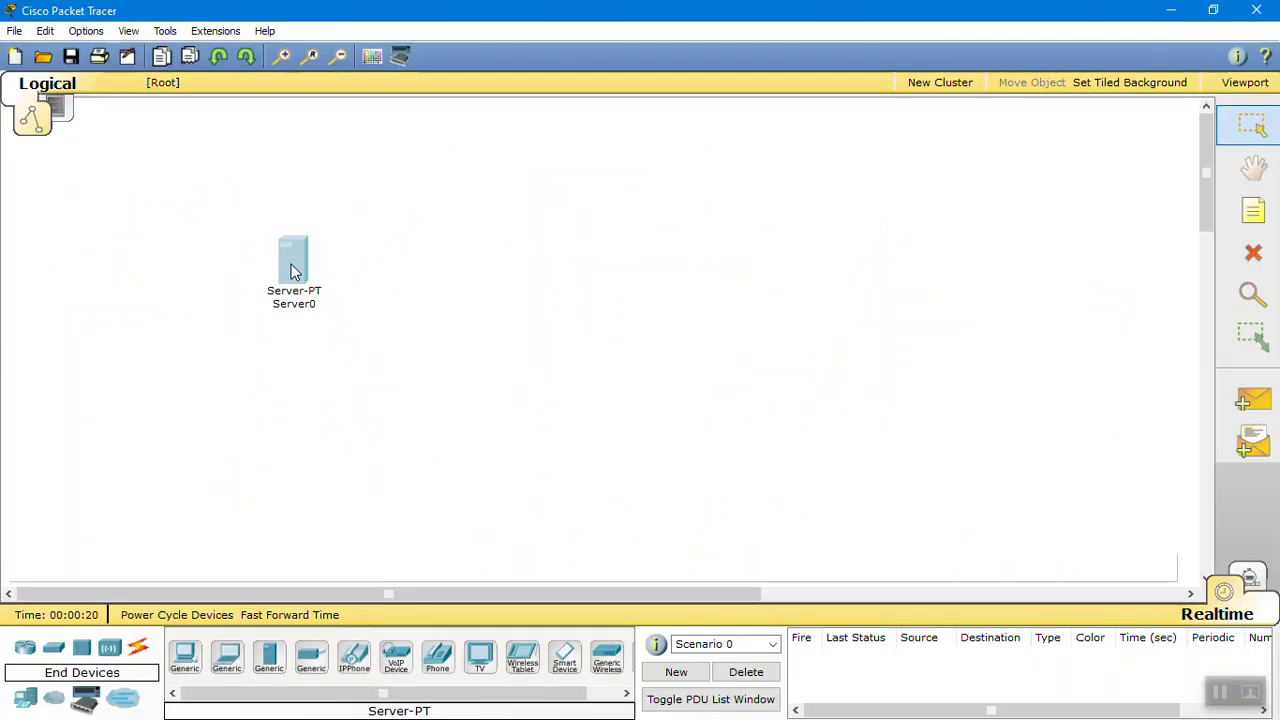
pyautogui.click(294, 268)
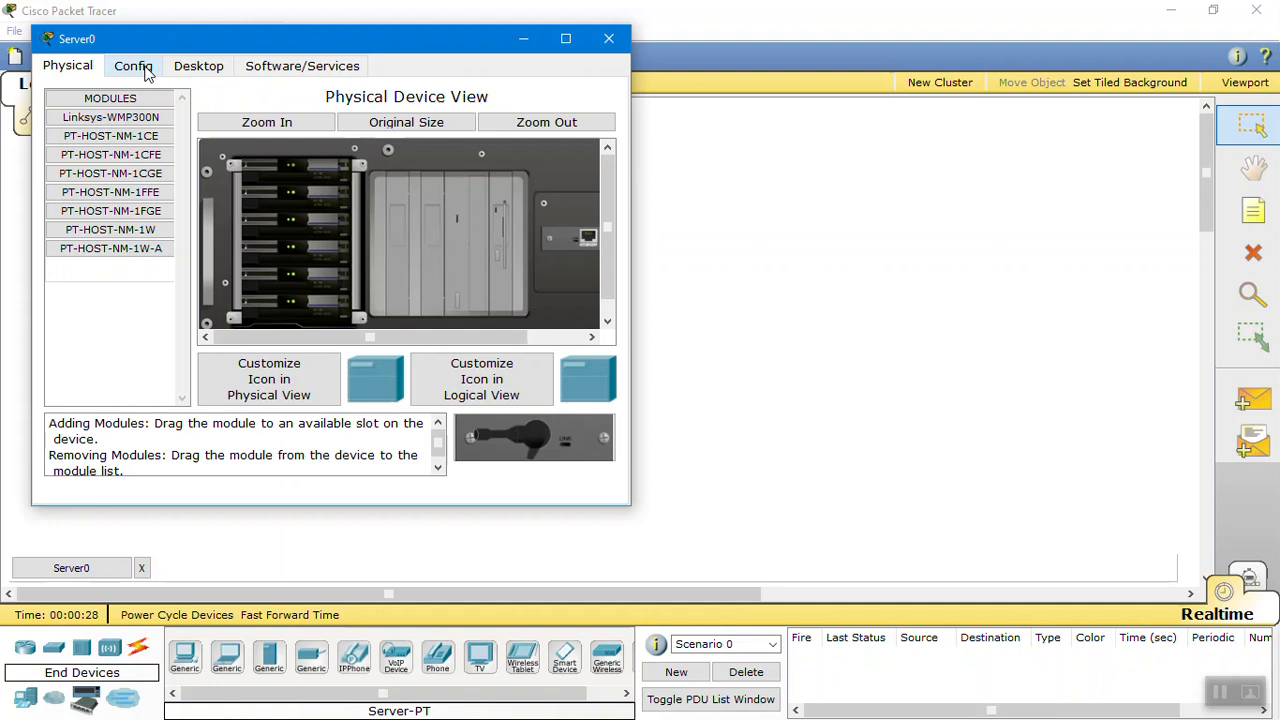
pyautogui.click(133, 67)
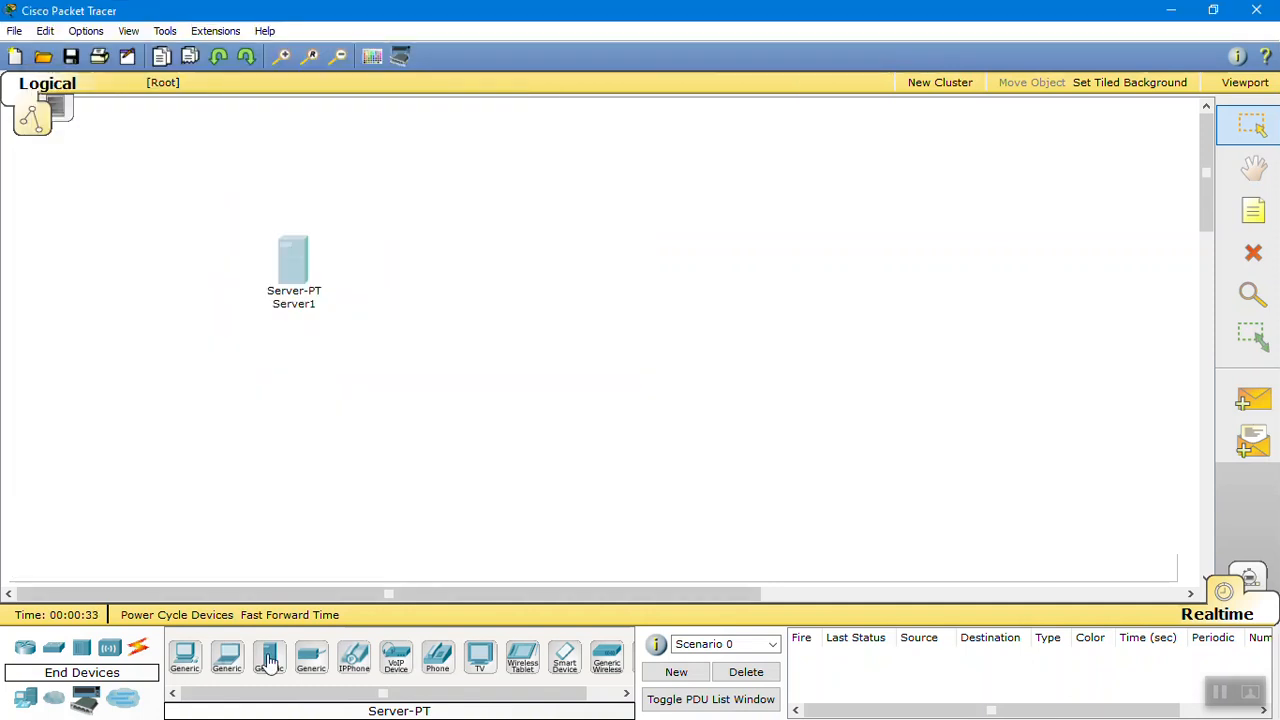
pyautogui.click(815, 328)
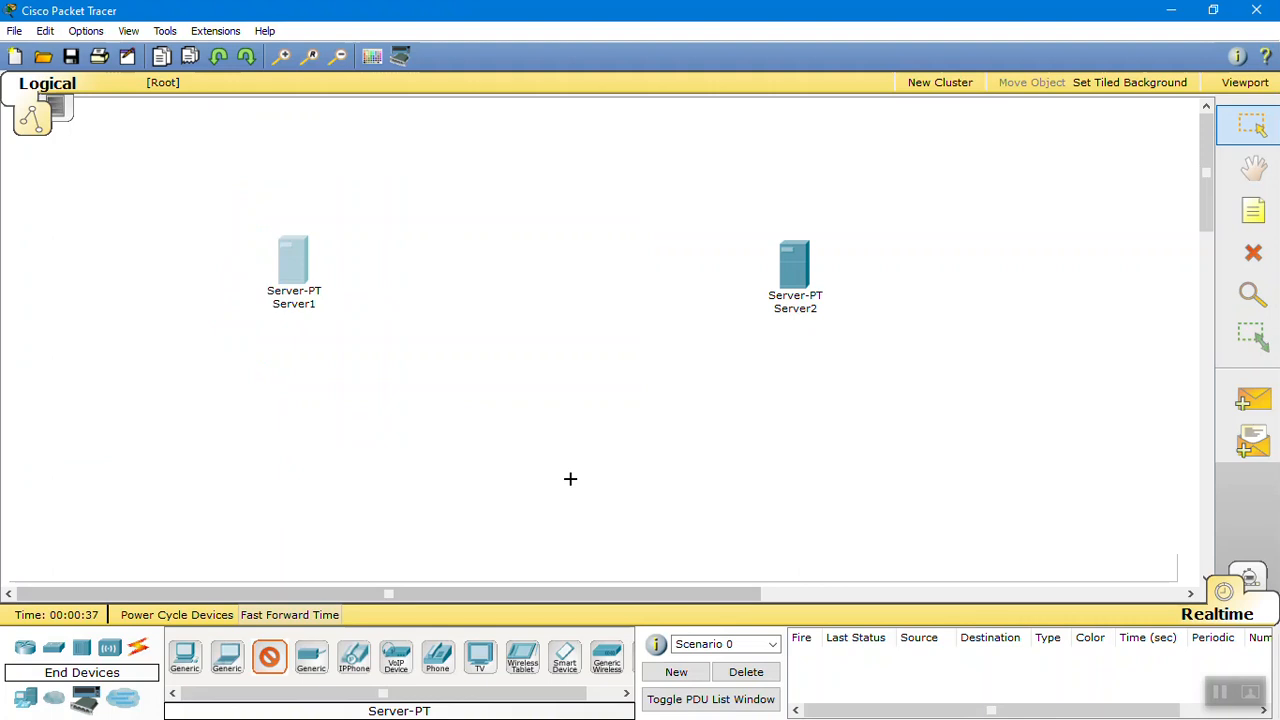
pyautogui.hotkey('alt', 'Tab')
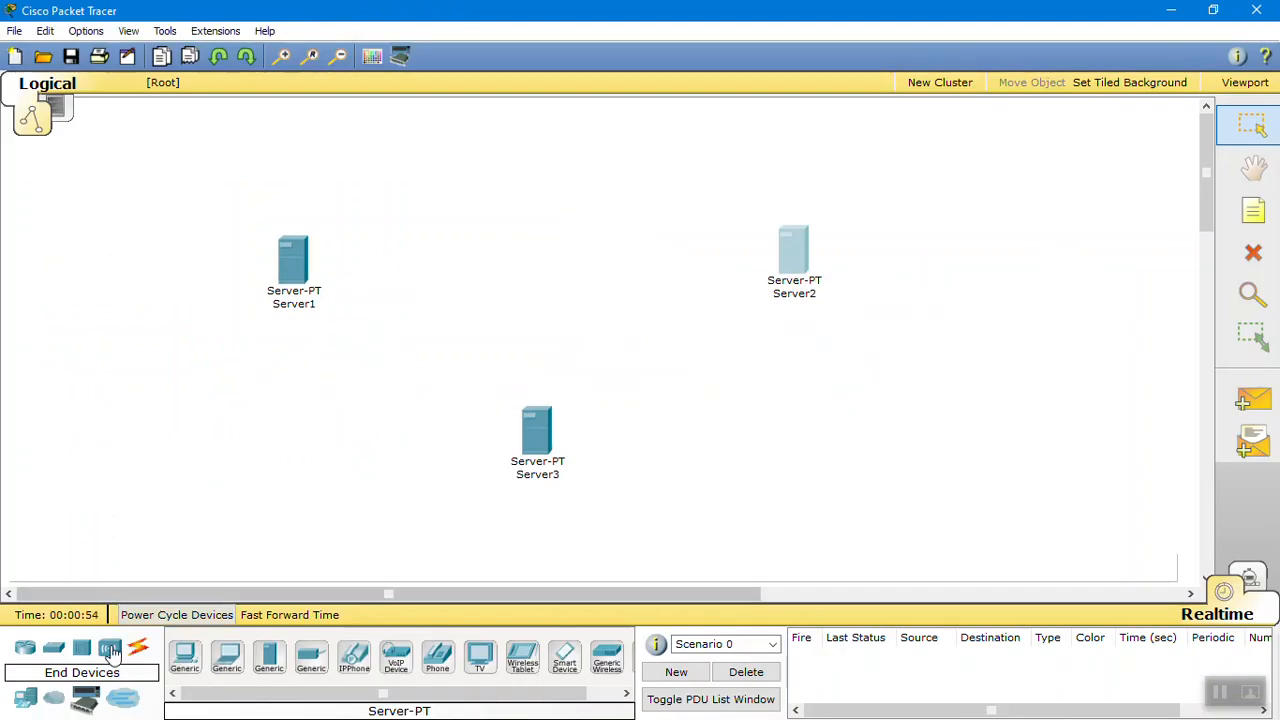
# Step: Place a 2950-24 switch just right of Server1, shifting Server1 left for room, and open the switch's device window
pyautogui.click(54, 647)
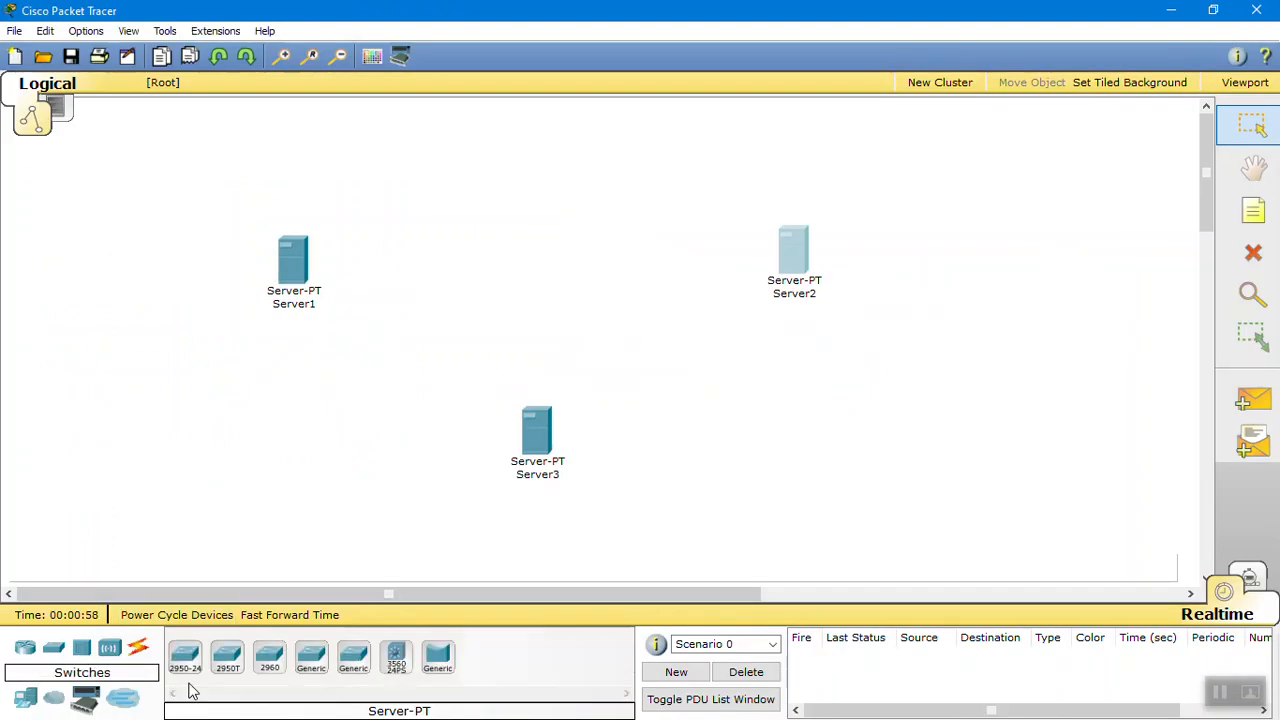
pyautogui.click(185, 657)
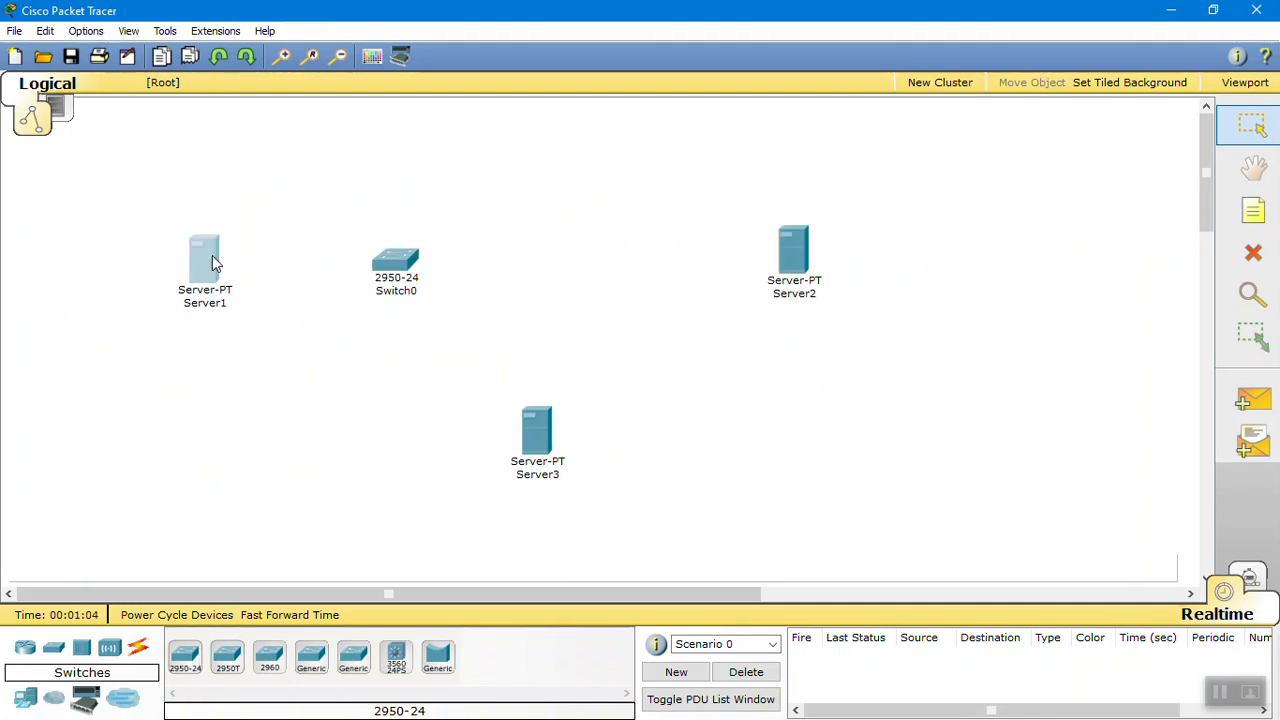
pyautogui.moveTo(396, 262); pyautogui.dragTo(357, 258)
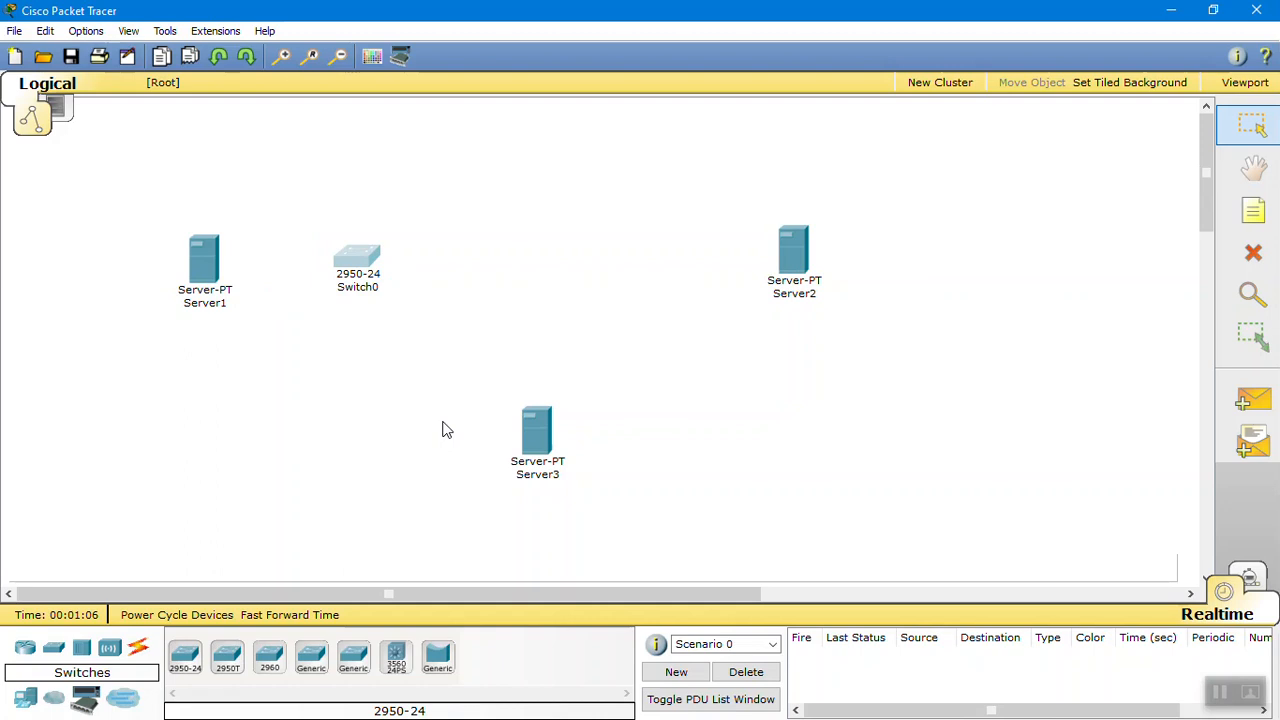
pyautogui.click(359, 258)
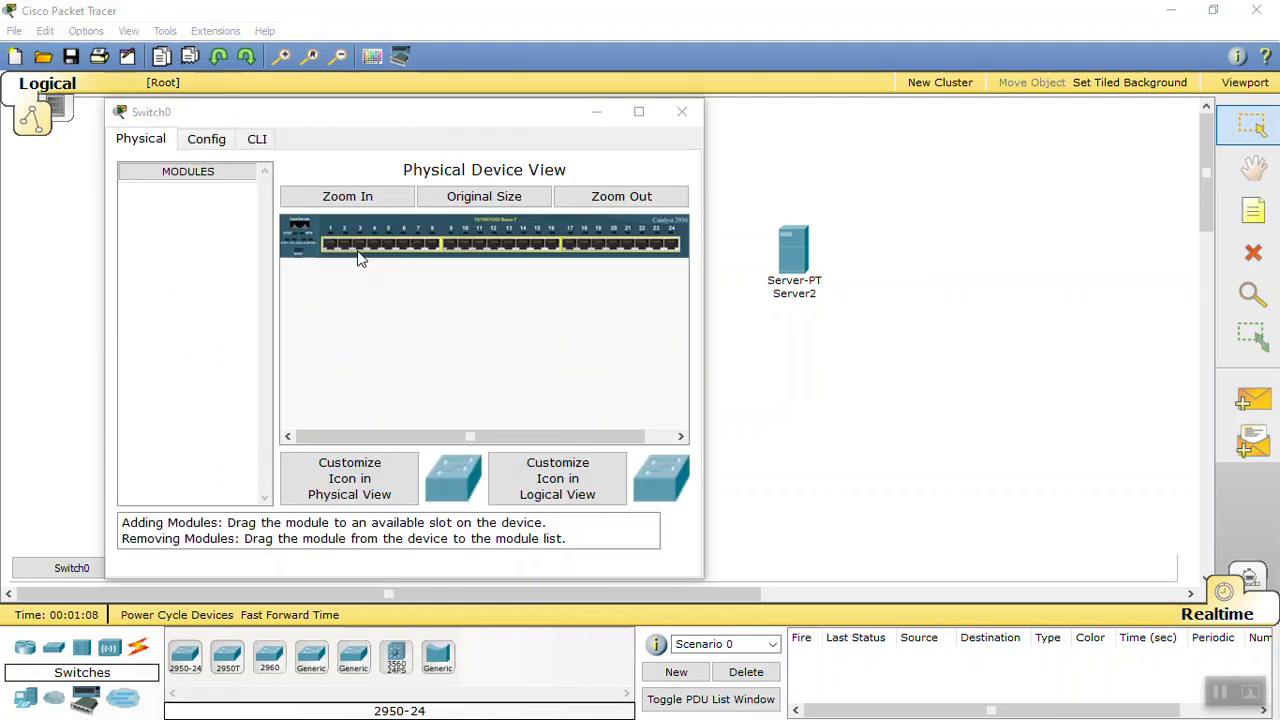
pyautogui.press('Escape')
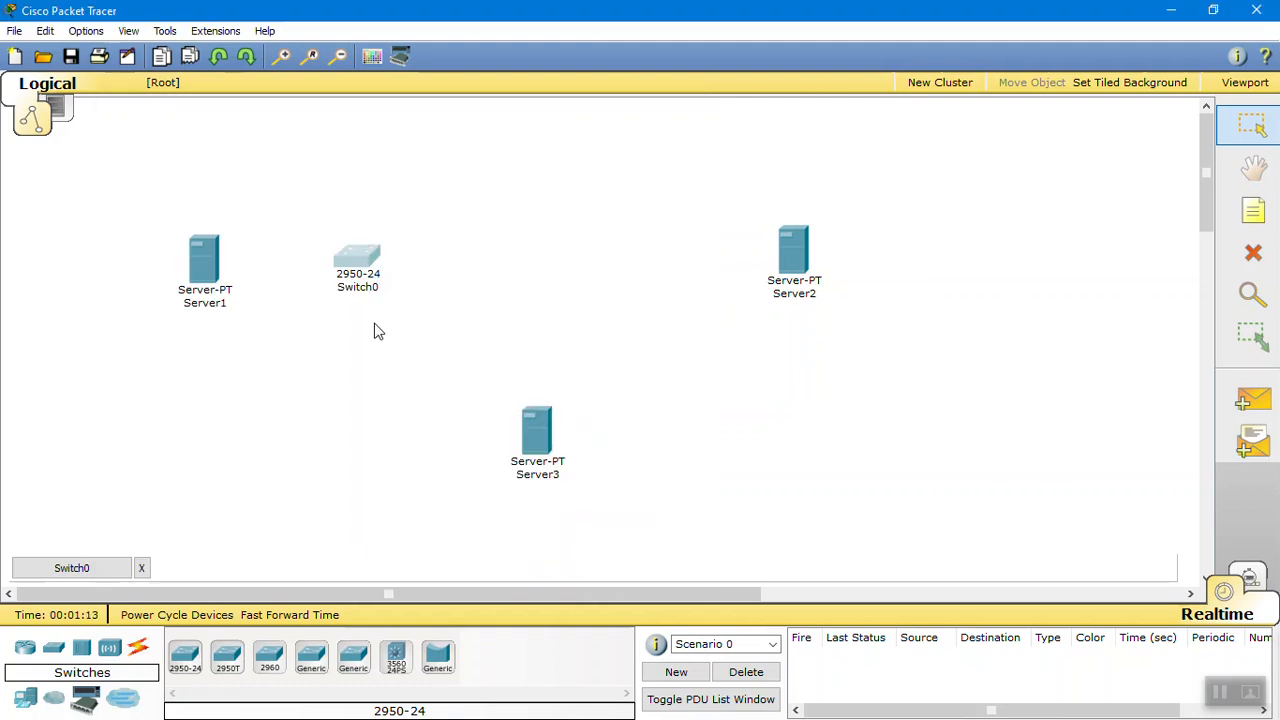
# Step: Rename the switch beside Server1 as Switch1
pyautogui.click(376, 266)
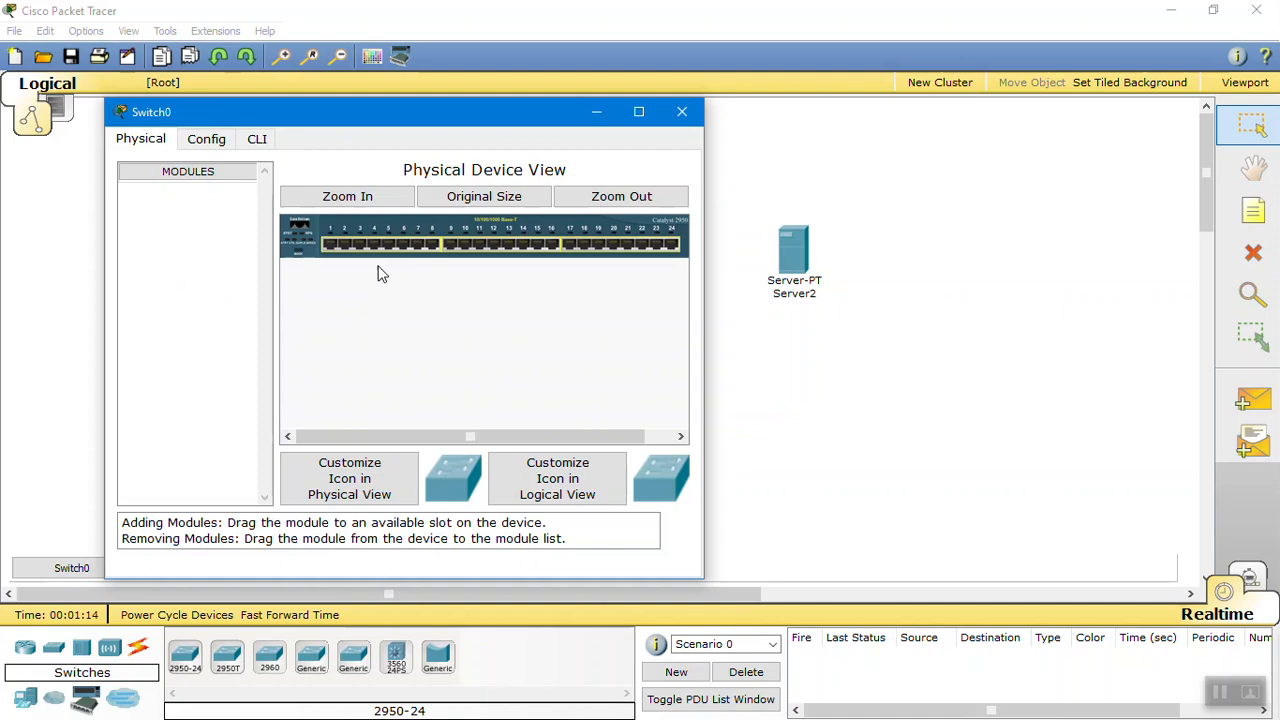
pyautogui.click(206, 139)
pyautogui.click(423, 208)
pyautogui.press('BackSpace')
pyautogui.write('1')
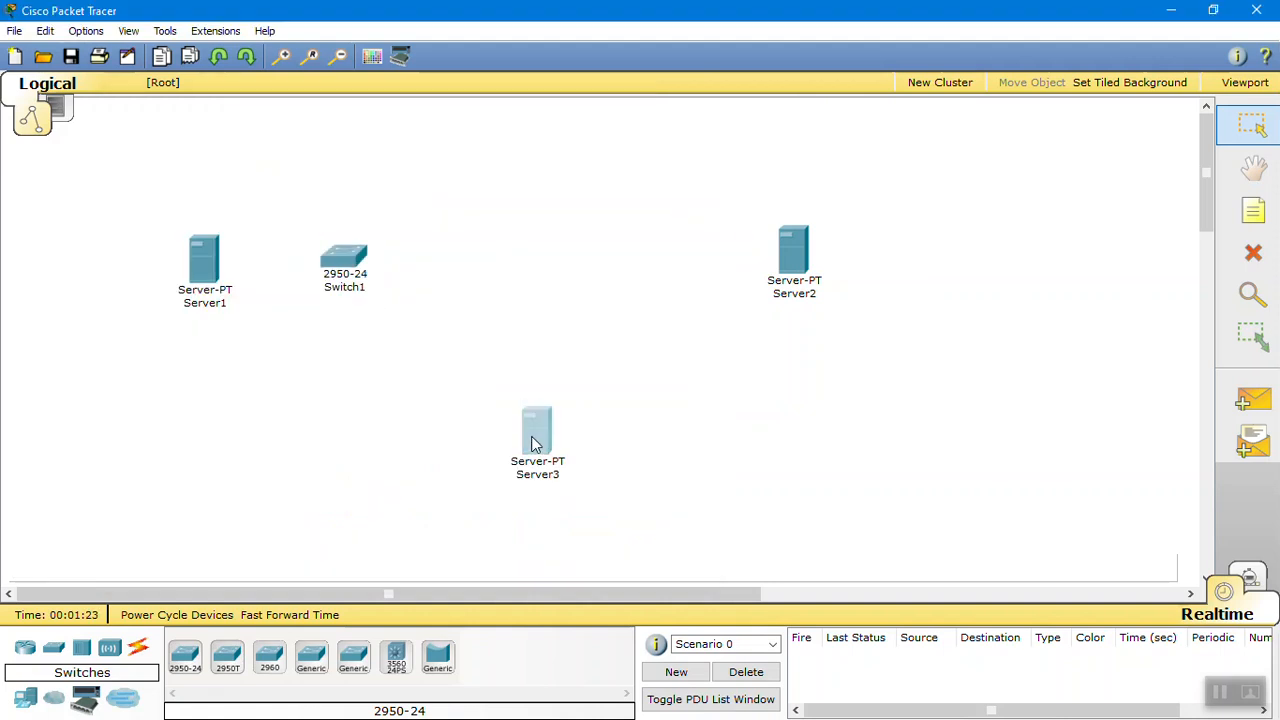
# Step: Place two more 2950-24 switches, one just left of Server2 and one right of Server3, shifting Server3 left for room
pyautogui.moveTo(533, 445); pyautogui.dragTo(523, 440)
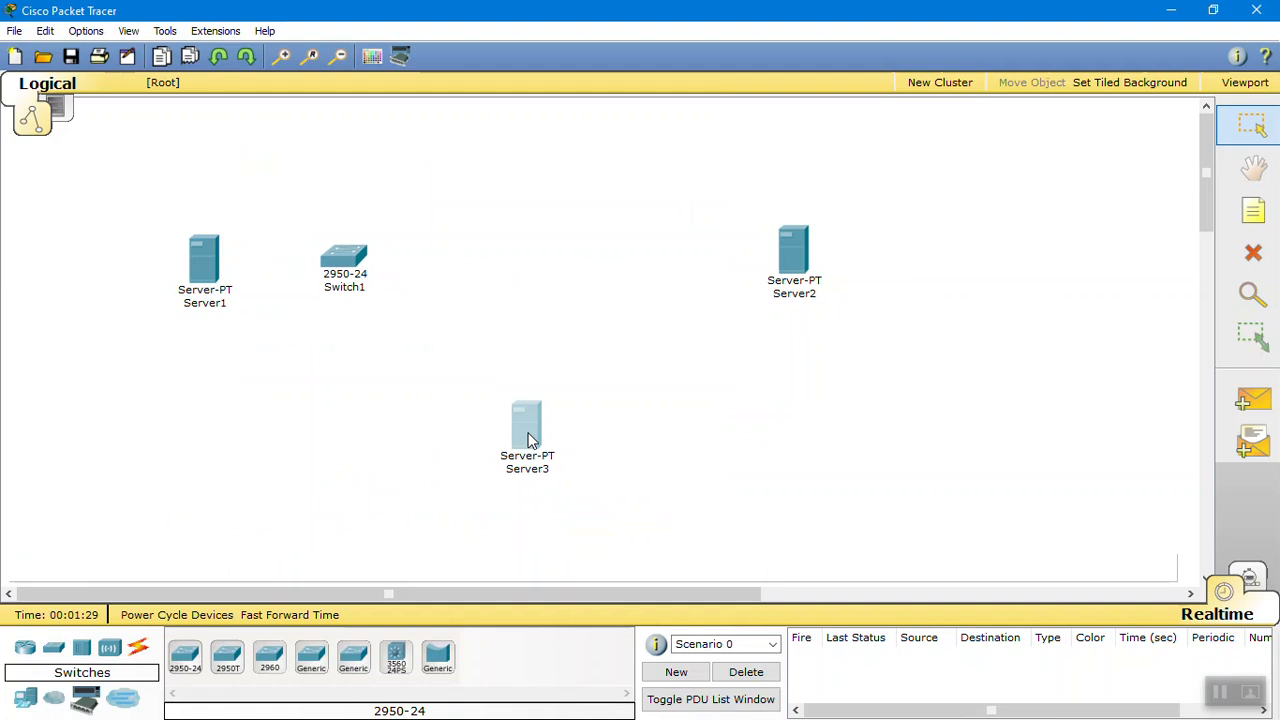
pyautogui.moveTo(531, 440); pyautogui.dragTo(475, 437)
pyautogui.click(184, 656)
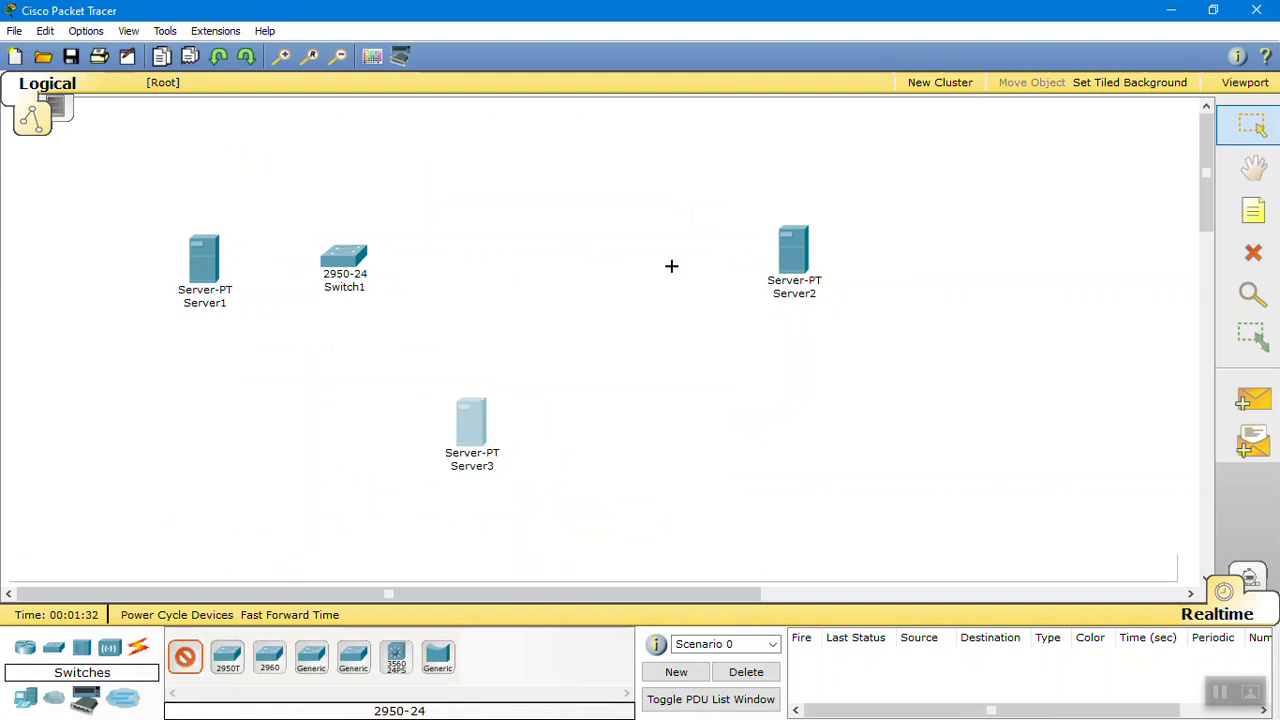
pyautogui.click(639, 249)
pyautogui.click(602, 416)
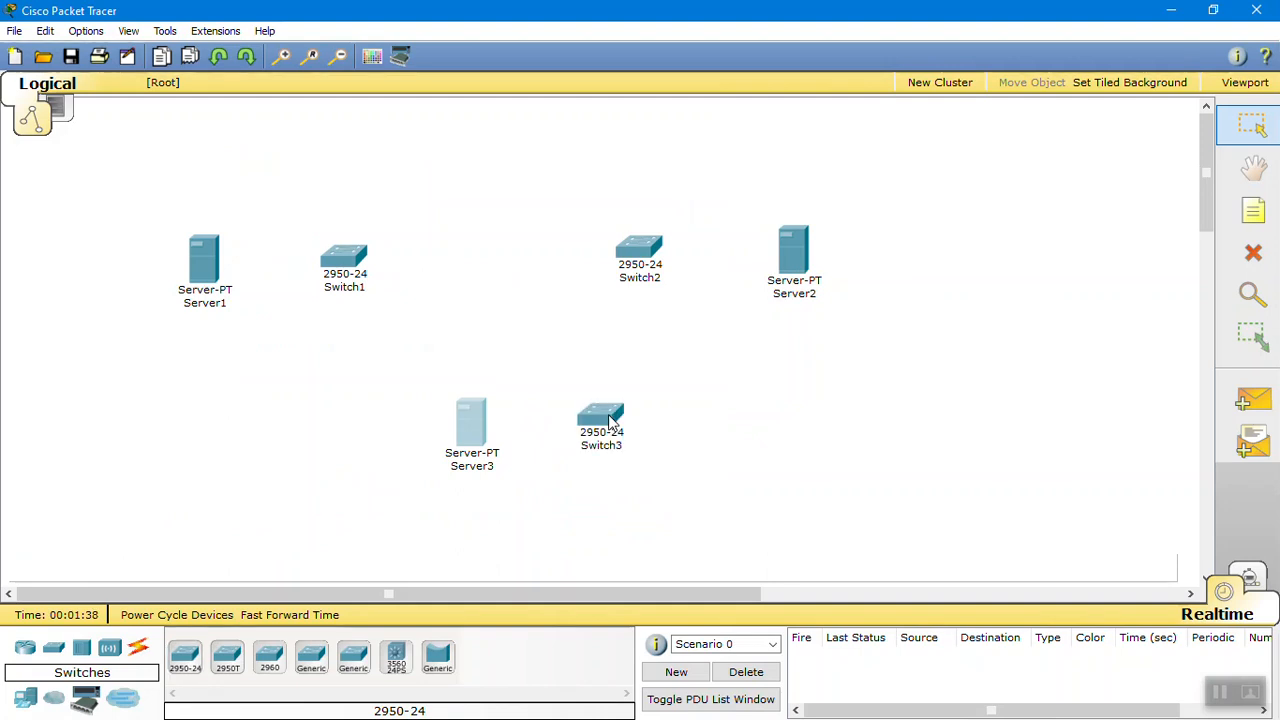
pyautogui.moveTo(610, 420); pyautogui.dragTo(600, 420)
pyautogui.moveTo(473, 436); pyautogui.dragTo(385, 443)
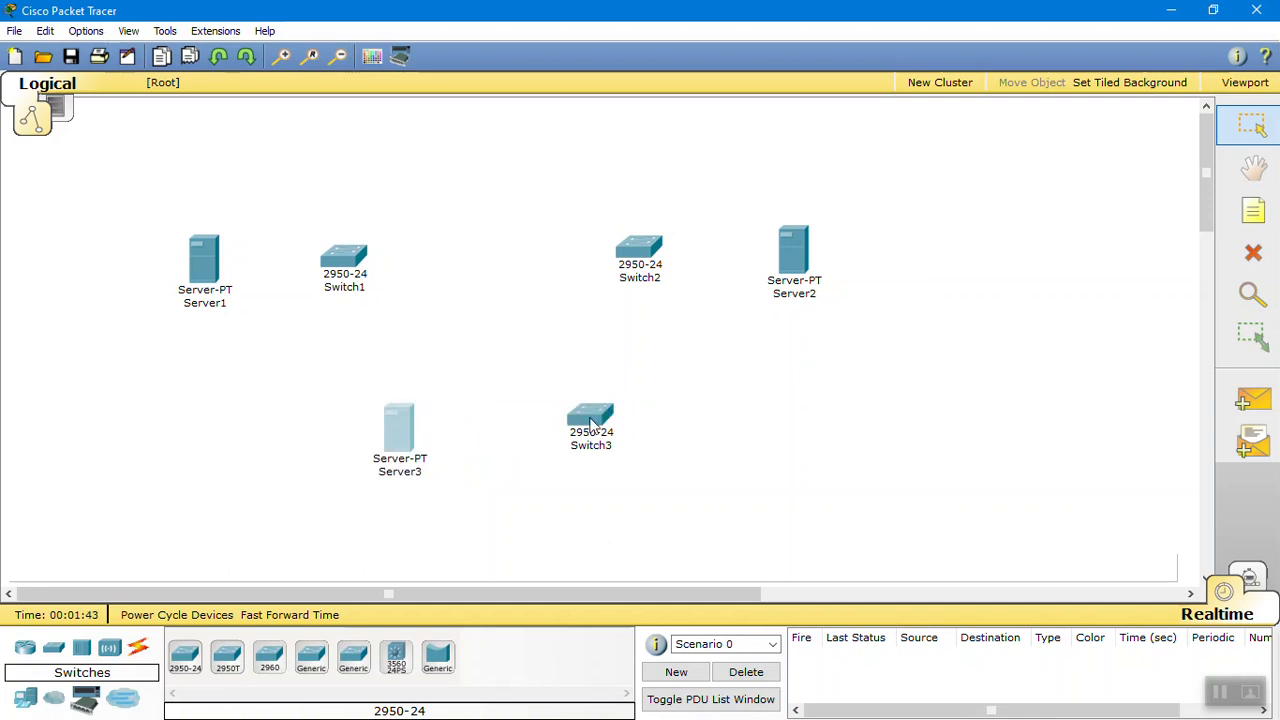
pyautogui.moveTo(590, 420); pyautogui.dragTo(527, 430)
pyautogui.click(795, 256)
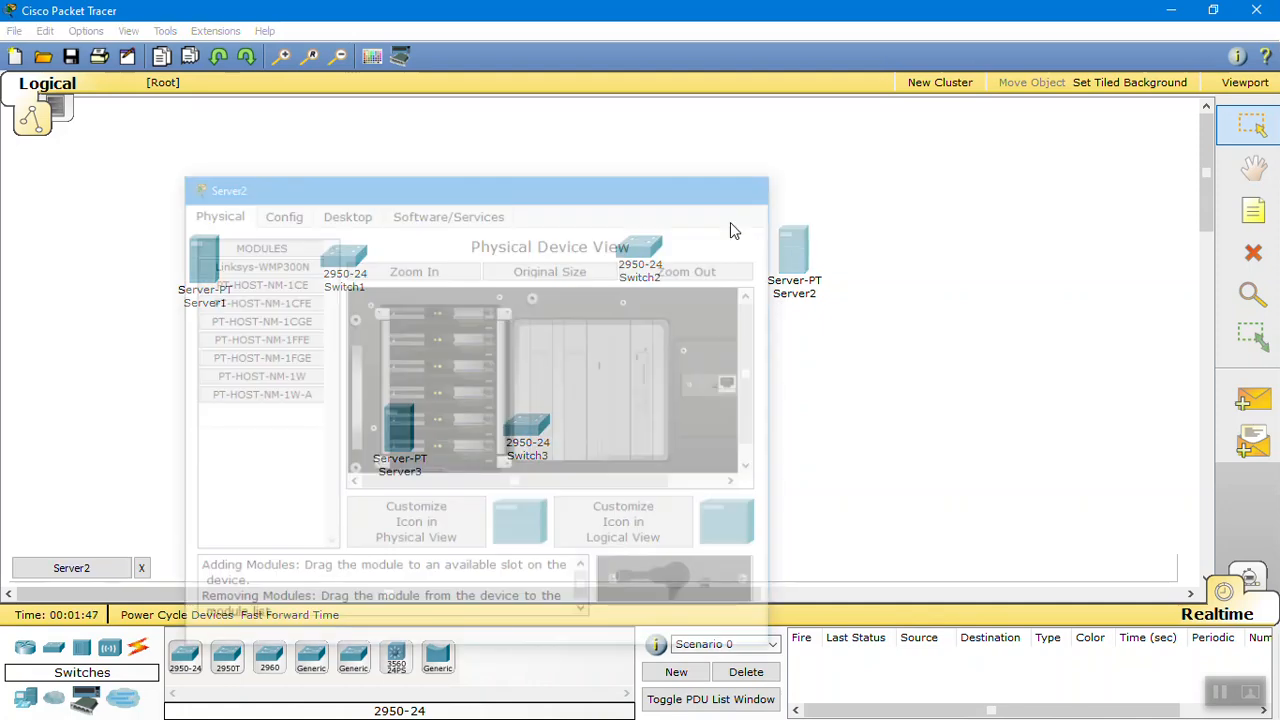
# Step: Place two 1841 routers, one above and between Switch1 and Switch2 and one above Switch3, shifting Server3 and Switch3 left
pyautogui.hotkey('alt', 'Tab')
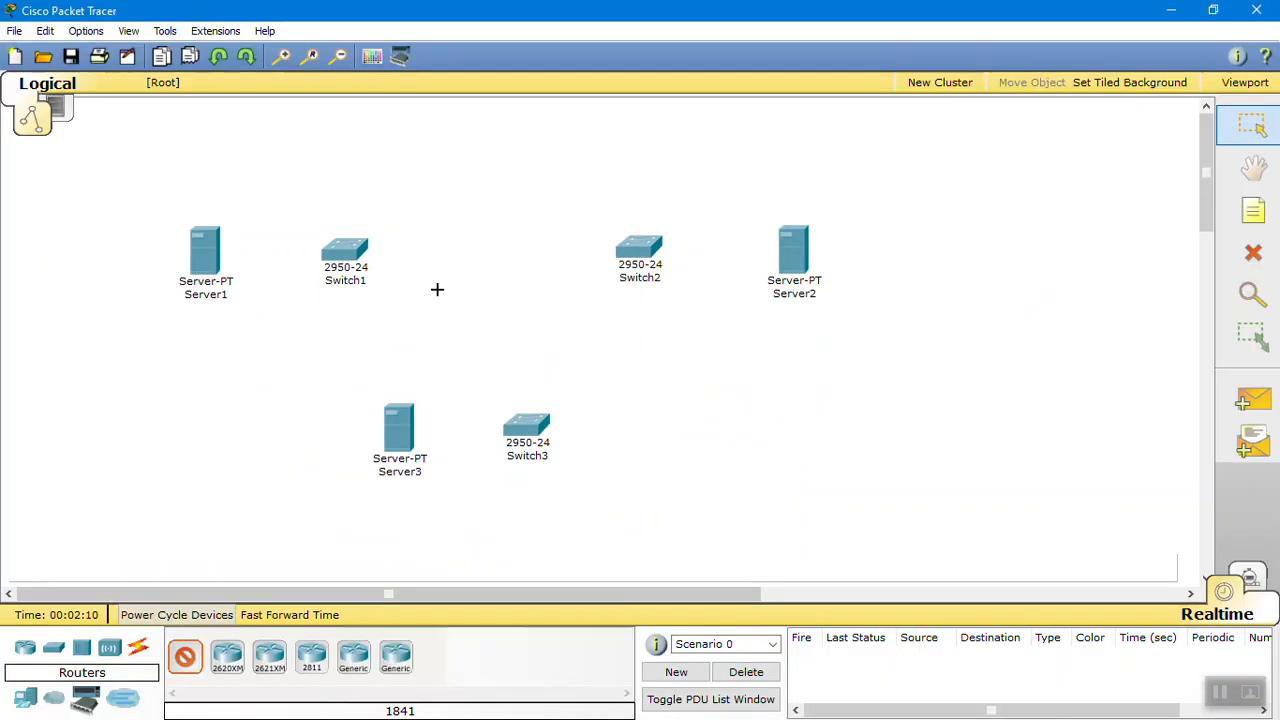
pyautogui.click(480, 180)
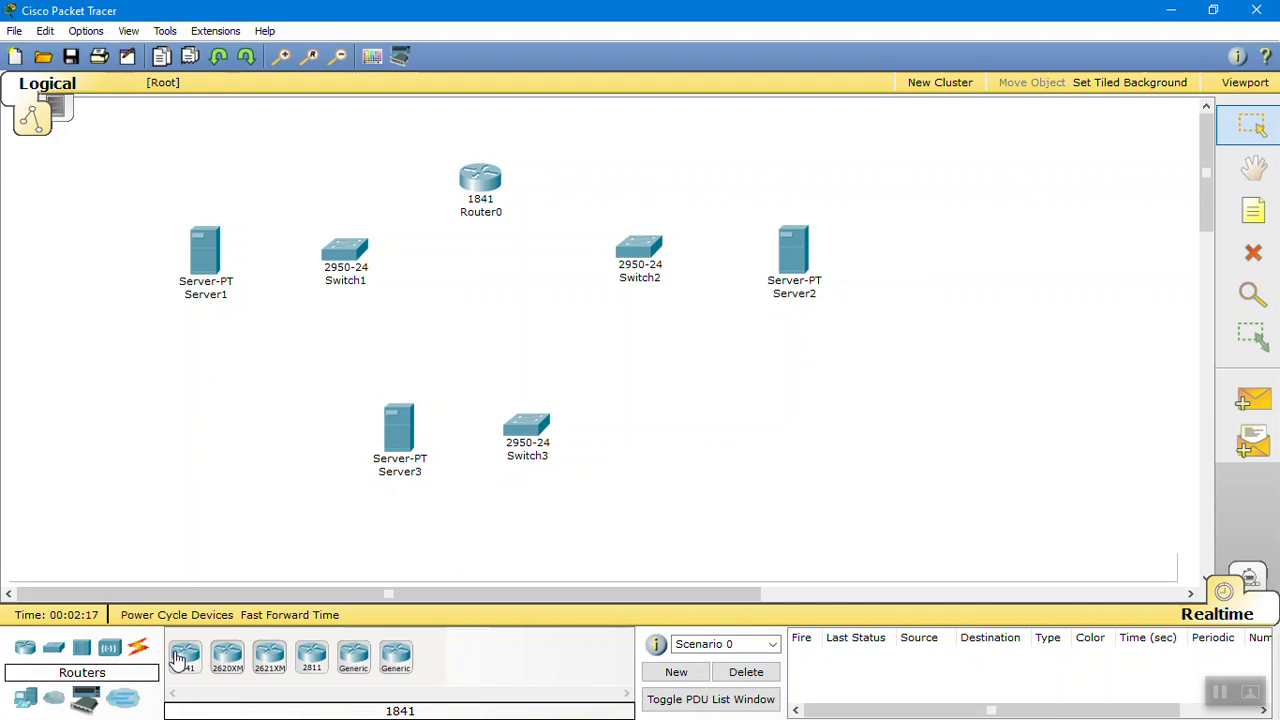
pyautogui.moveTo(178, 660); pyautogui.dragTo(549, 345)
pyautogui.moveTo(403, 432); pyautogui.dragTo(356, 432)
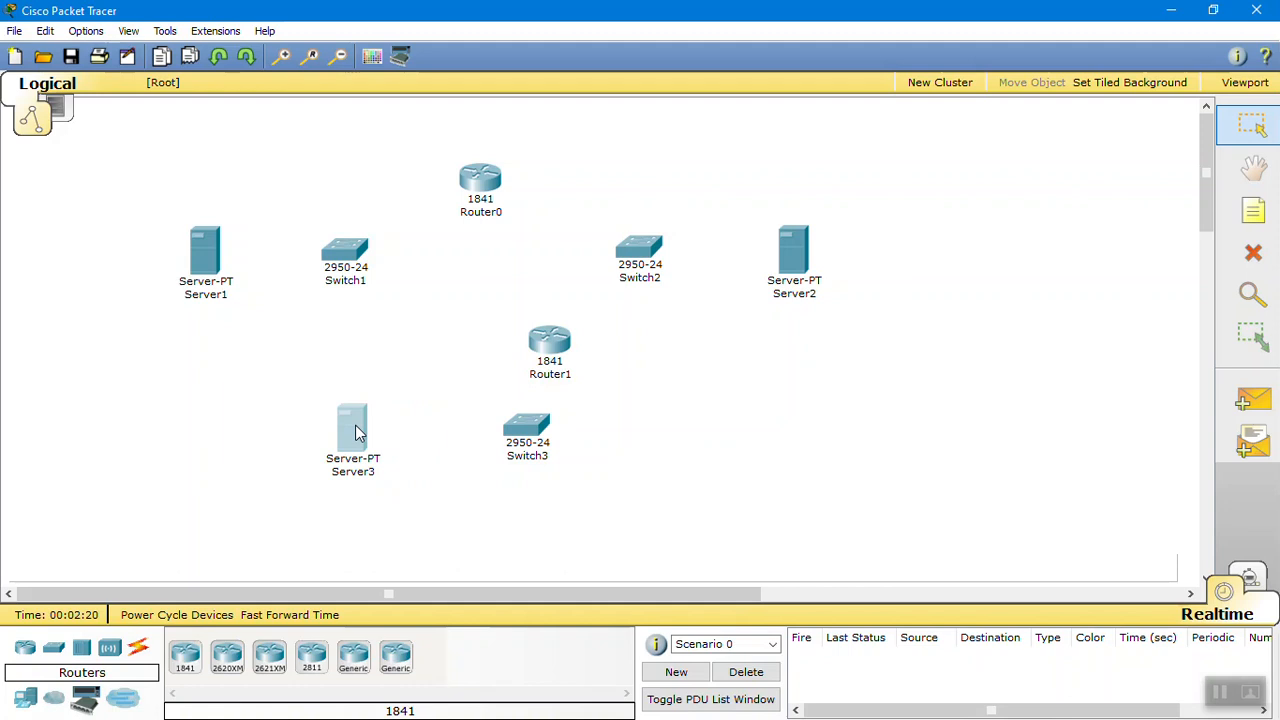
pyautogui.moveTo(358, 432); pyautogui.dragTo(337, 432)
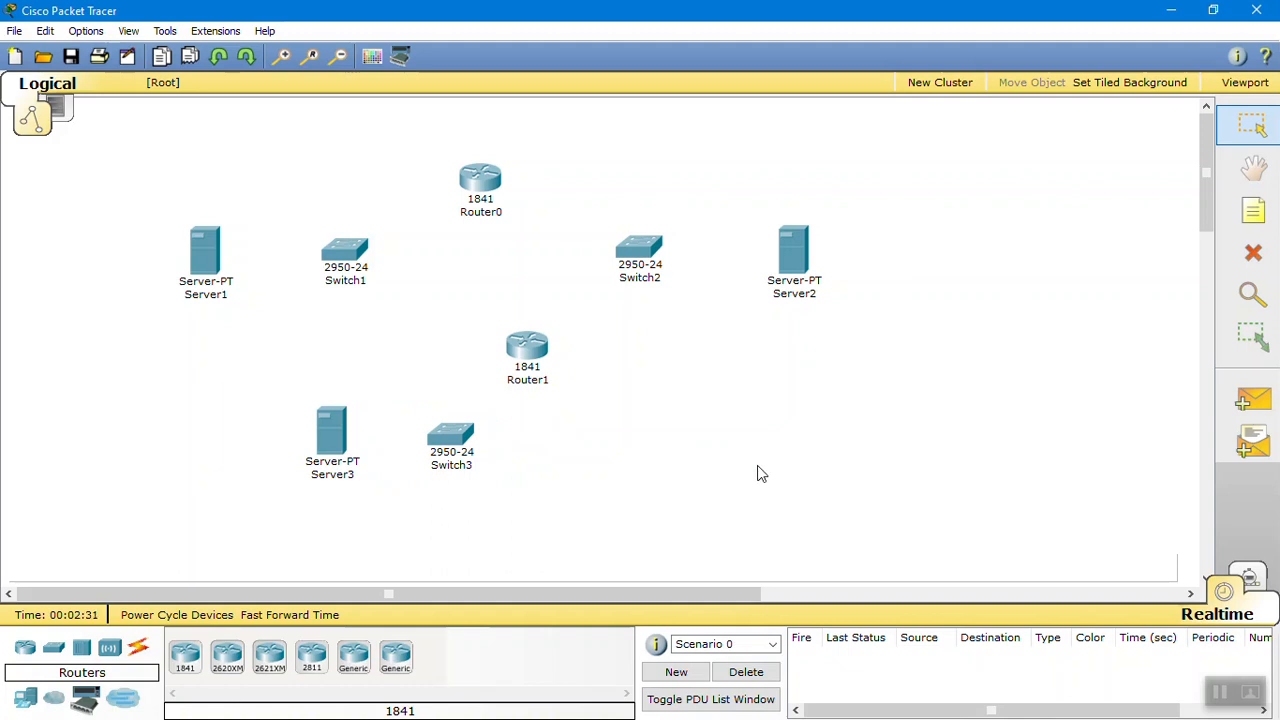
pyautogui.moveTo(480, 173); pyautogui.dragTo(490, 156)
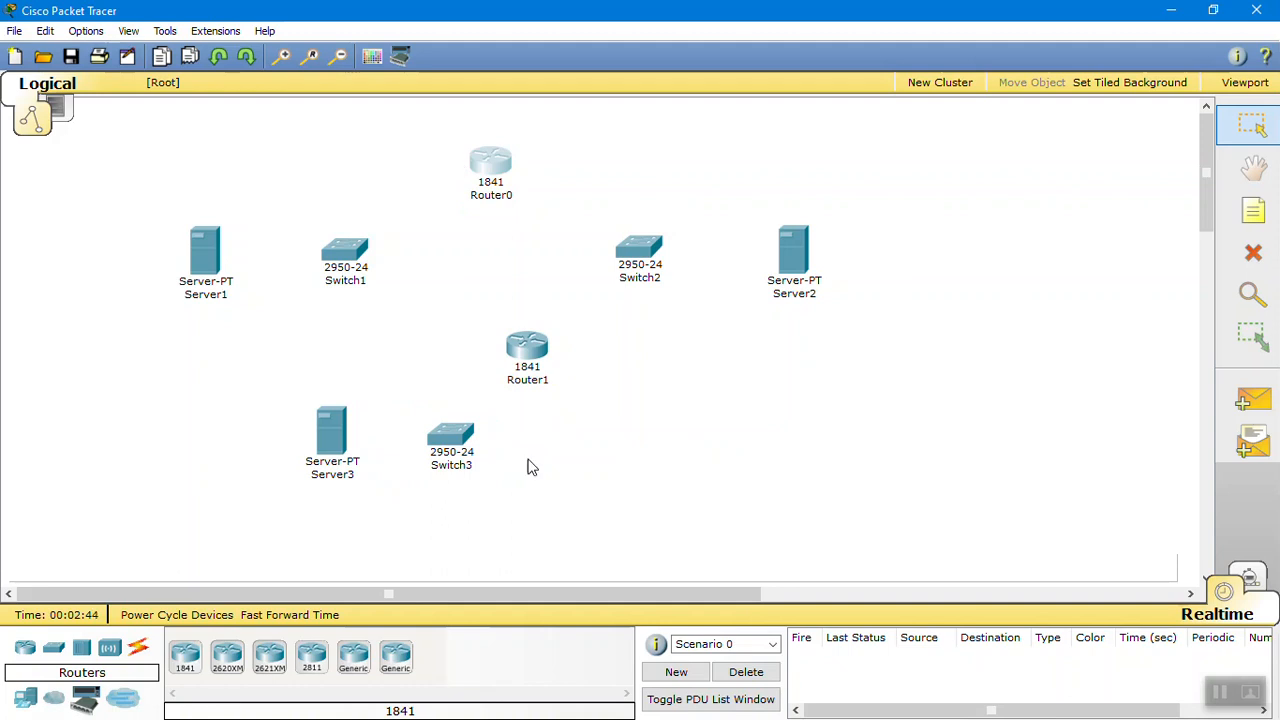
# Step: Connect Switch1's FastEthernet0/1 to Router0's FastEthernet0/0 with a copper straight-through cable
pyautogui.click(138, 648)
pyautogui.click(269, 656)
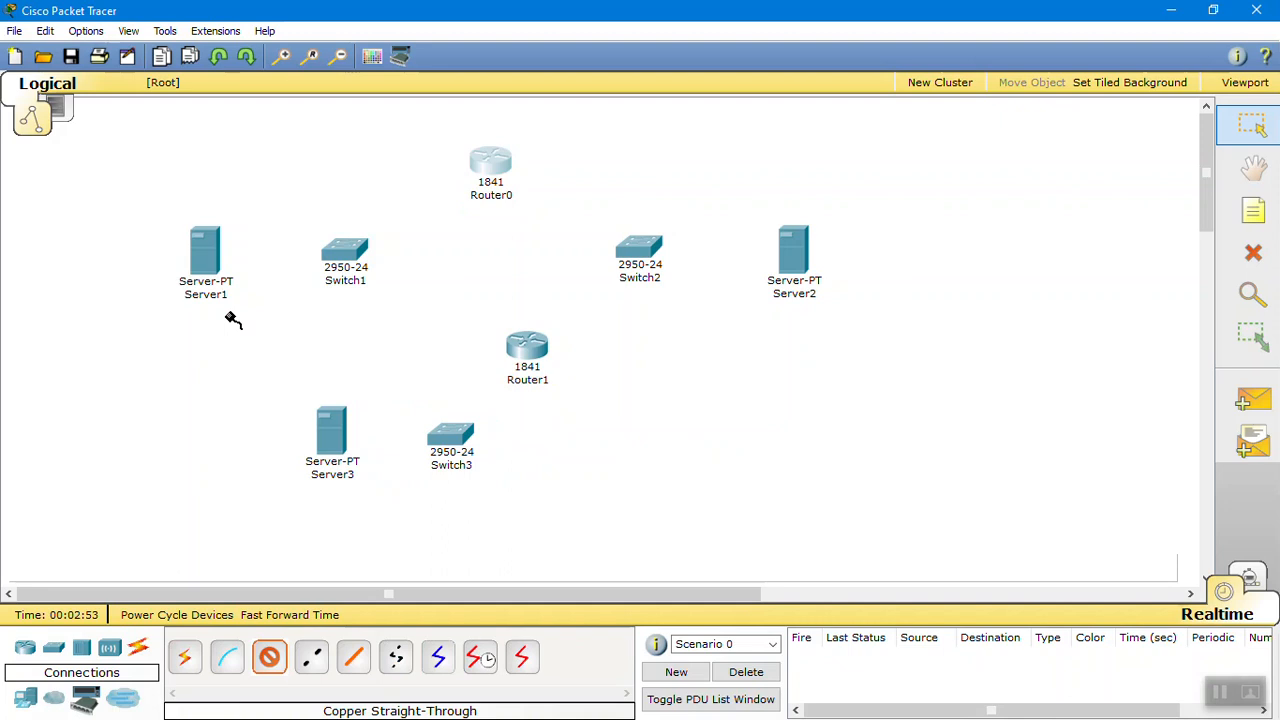
pyautogui.click(342, 253)
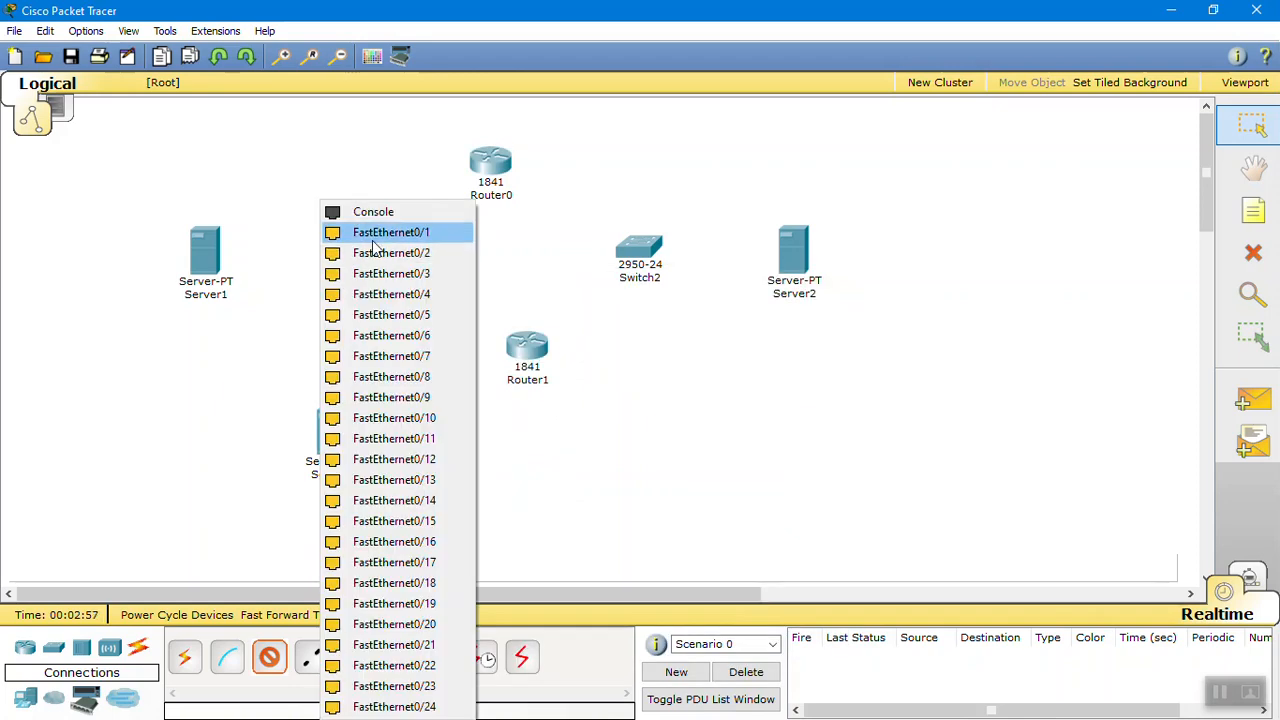
pyautogui.click(378, 240)
pyautogui.click(470, 172)
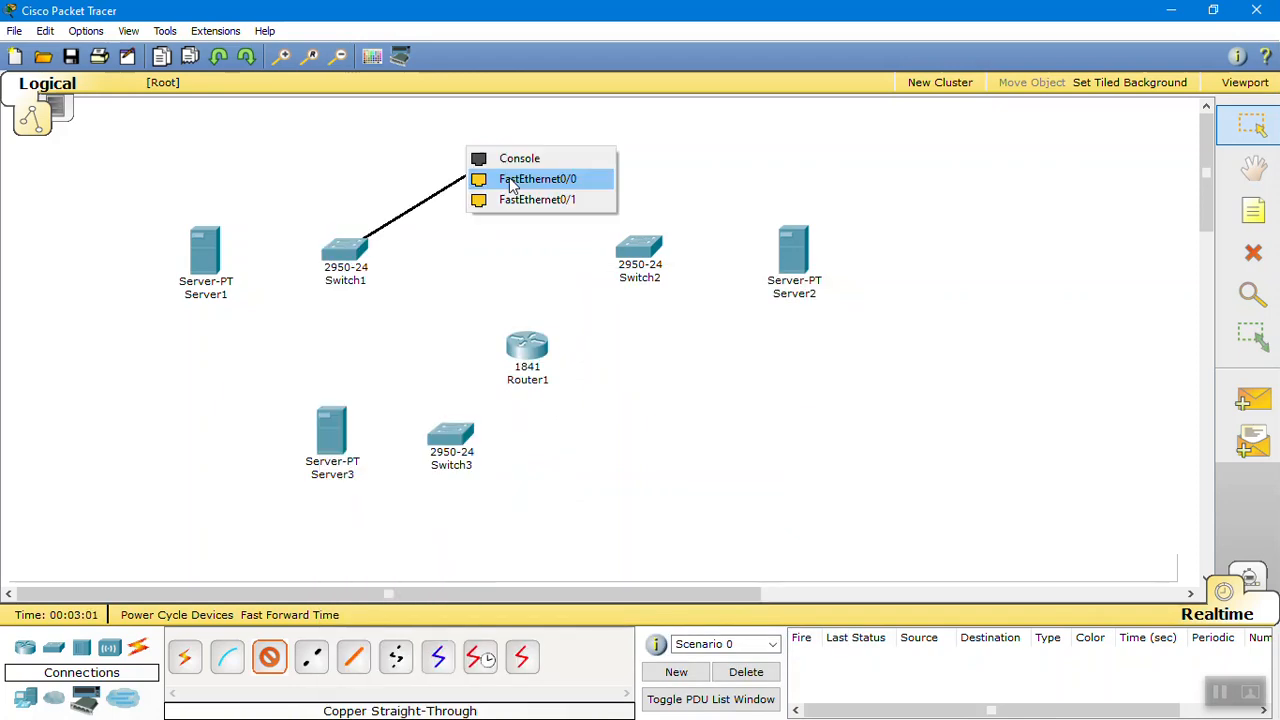
pyautogui.click(565, 184)
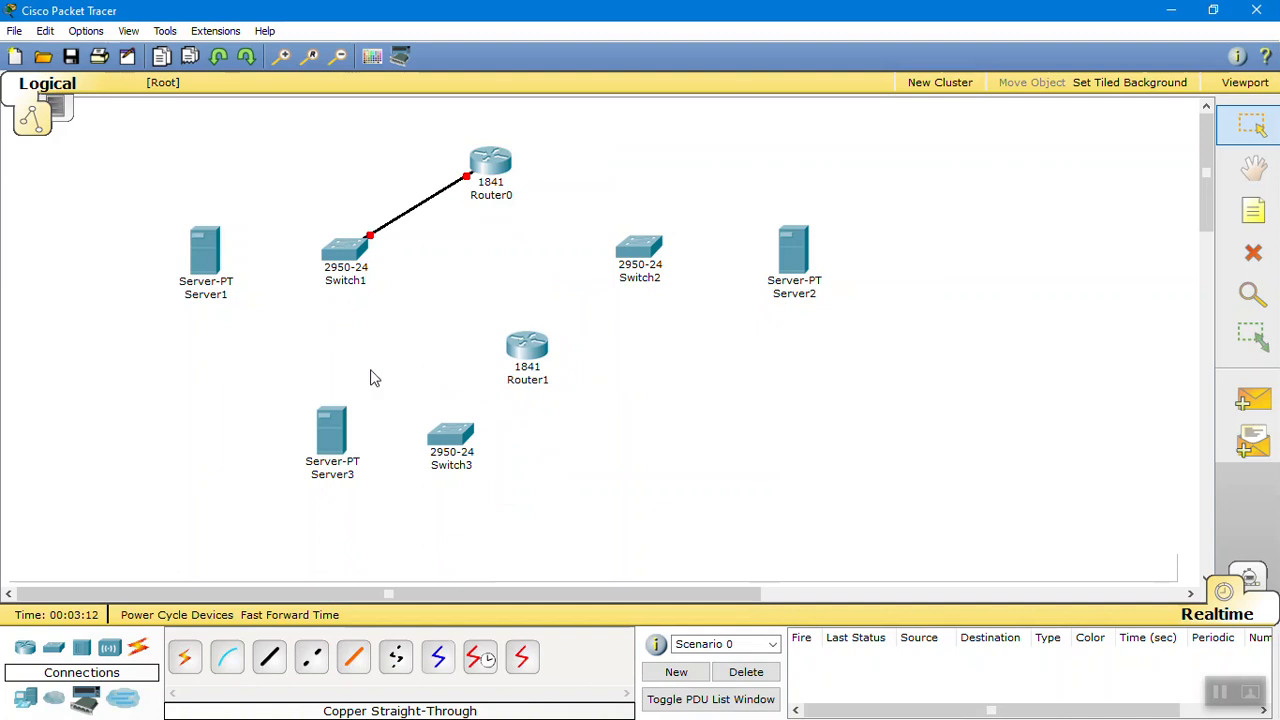
# Step: Check the Router0 port labels in the Paint diagram, then connect Switch2 to Router0's FastEthernet0/1 with a copper straight-through cable in Packet Tracer
pyautogui.hotkey('alt', 'Tab')
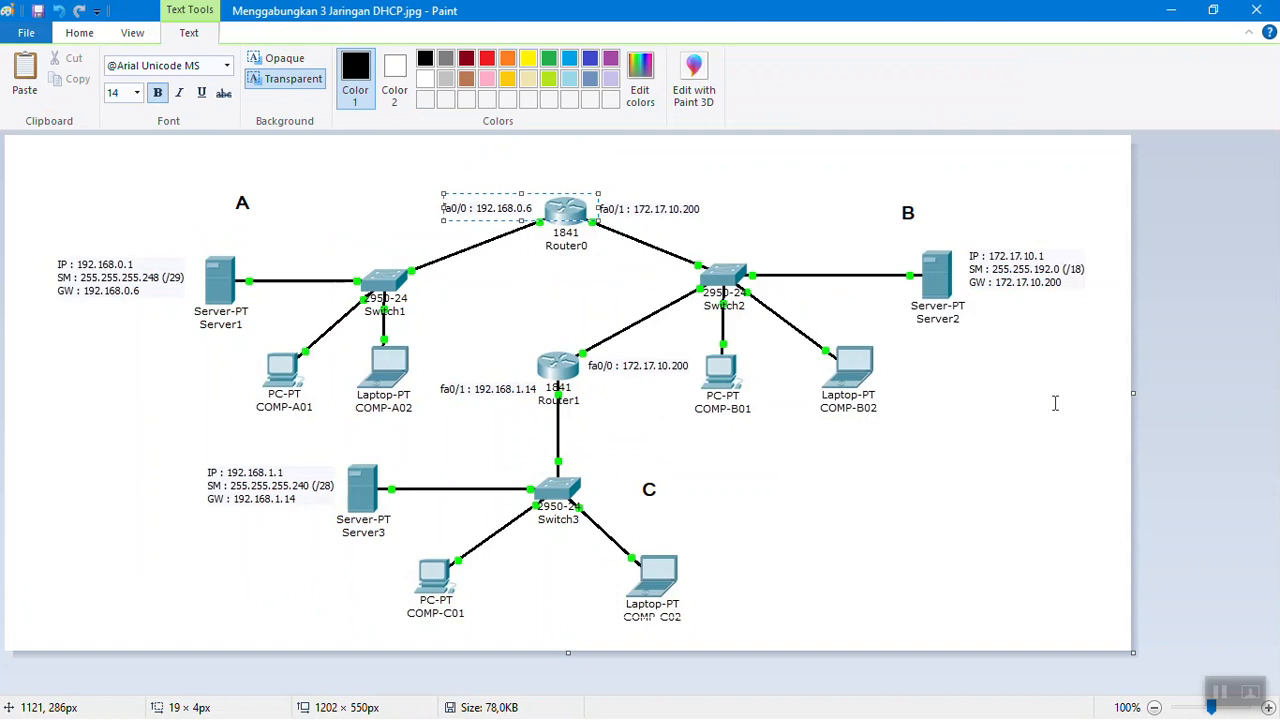
pyautogui.click(1055, 403)
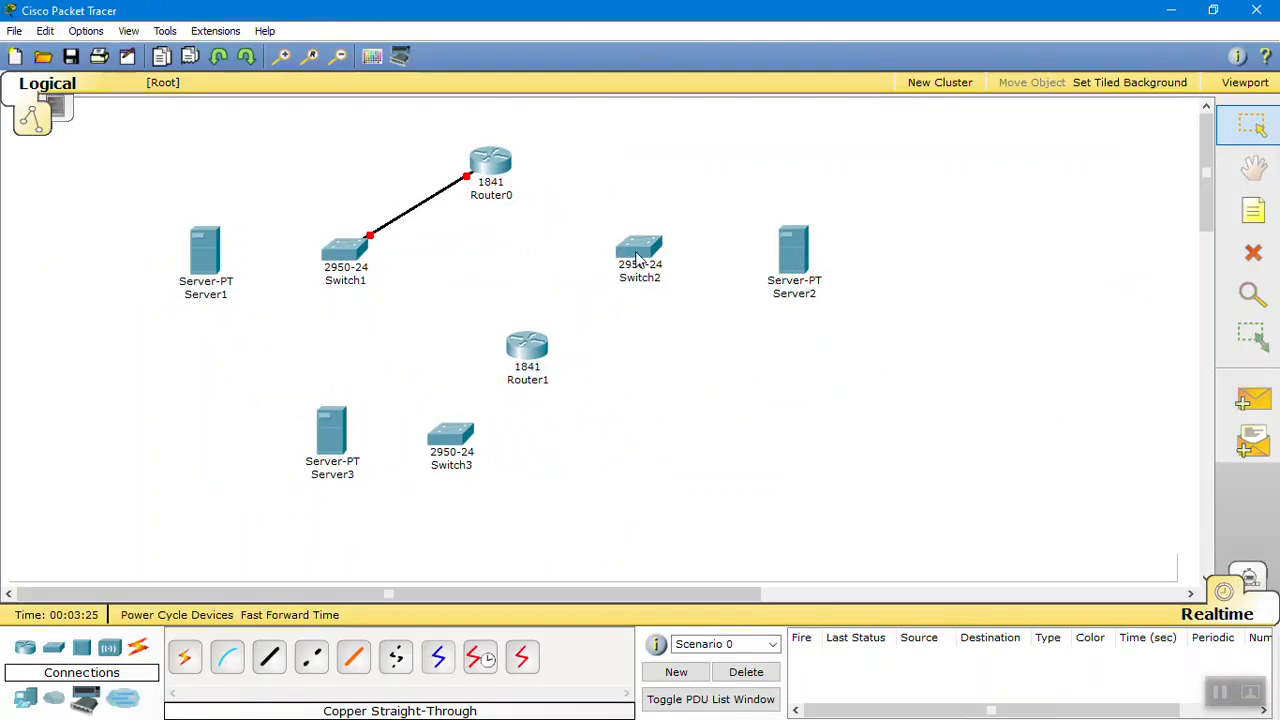
pyautogui.moveTo(636, 258)
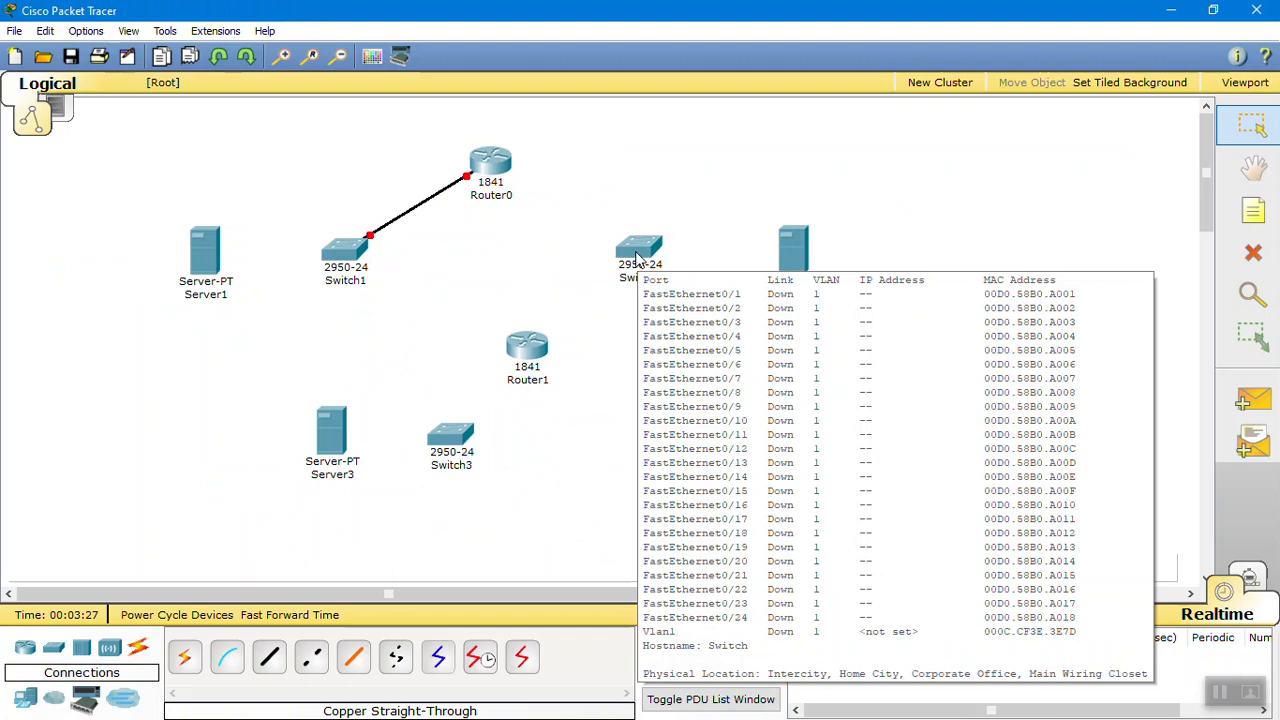
pyautogui.click(636, 258)
pyautogui.click(680, 270)
pyautogui.click(490, 163)
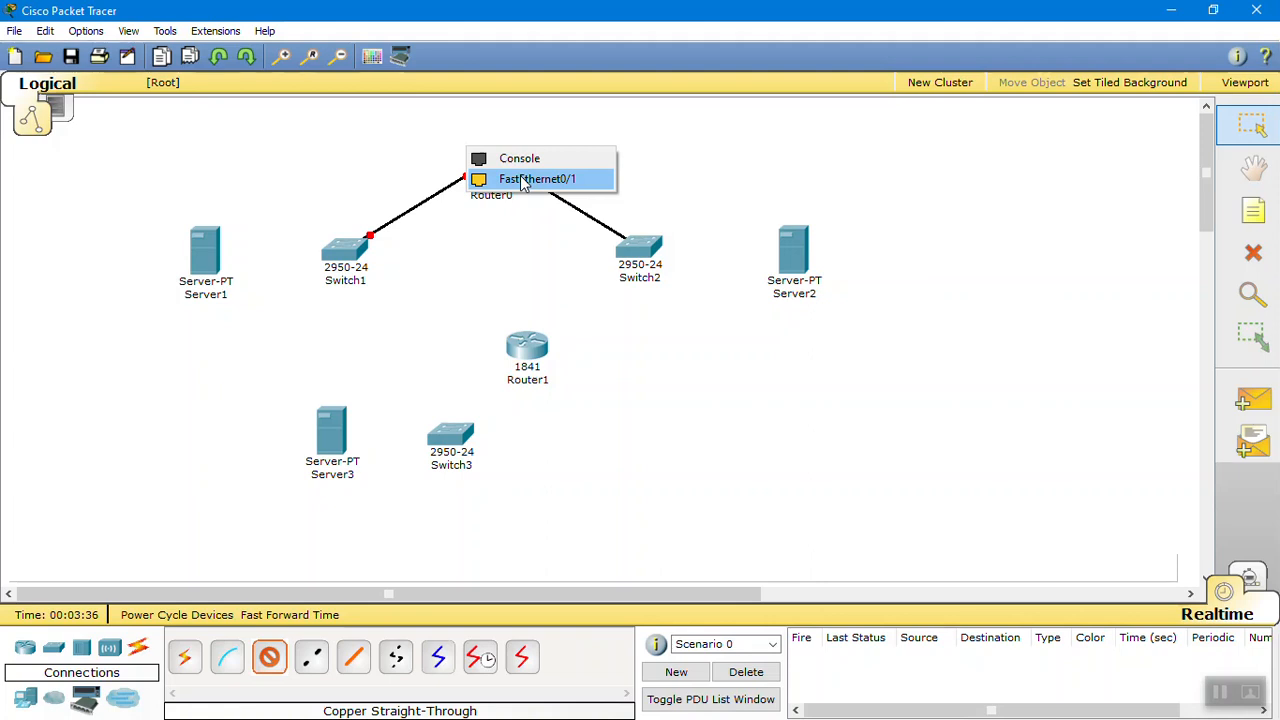
pyautogui.click(521, 179)
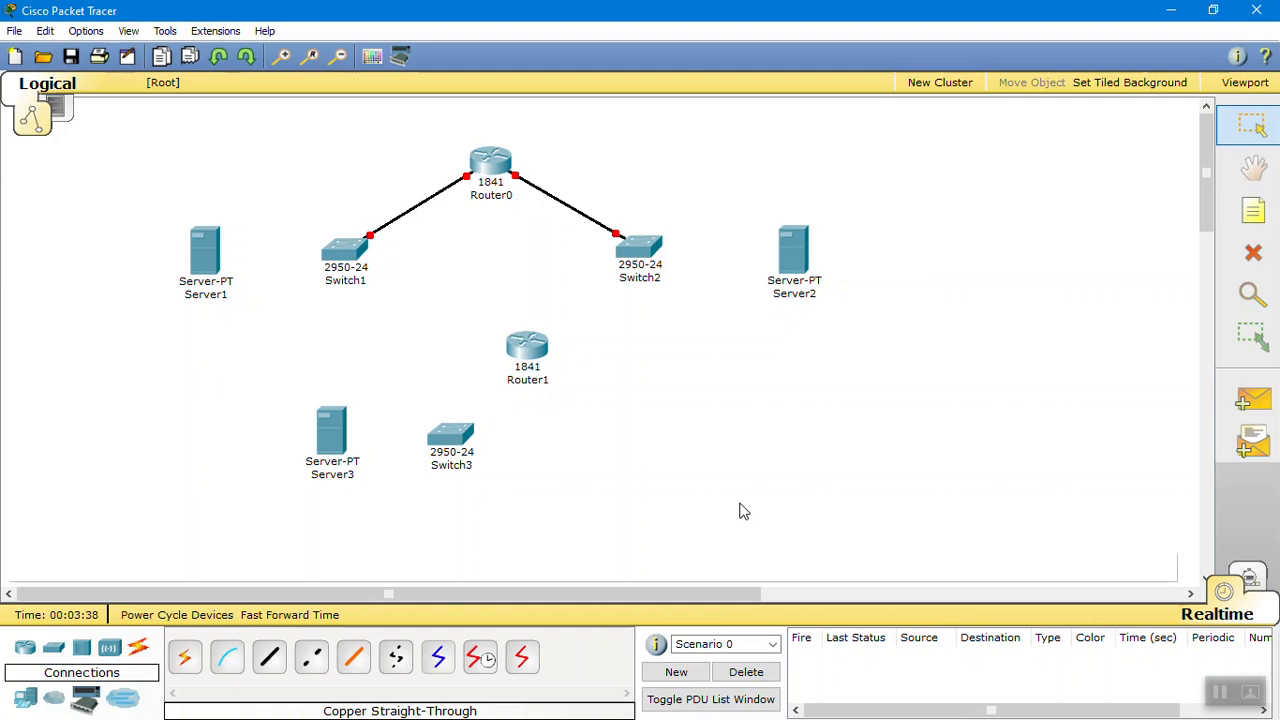
# Step: Check Router1's port labels in the Paint diagram and connect Switch2 to Router1's FastEthernet0/0 with a copper straight-through cable in Packet Tracer
pyautogui.hotkey('alt', 'Tab')
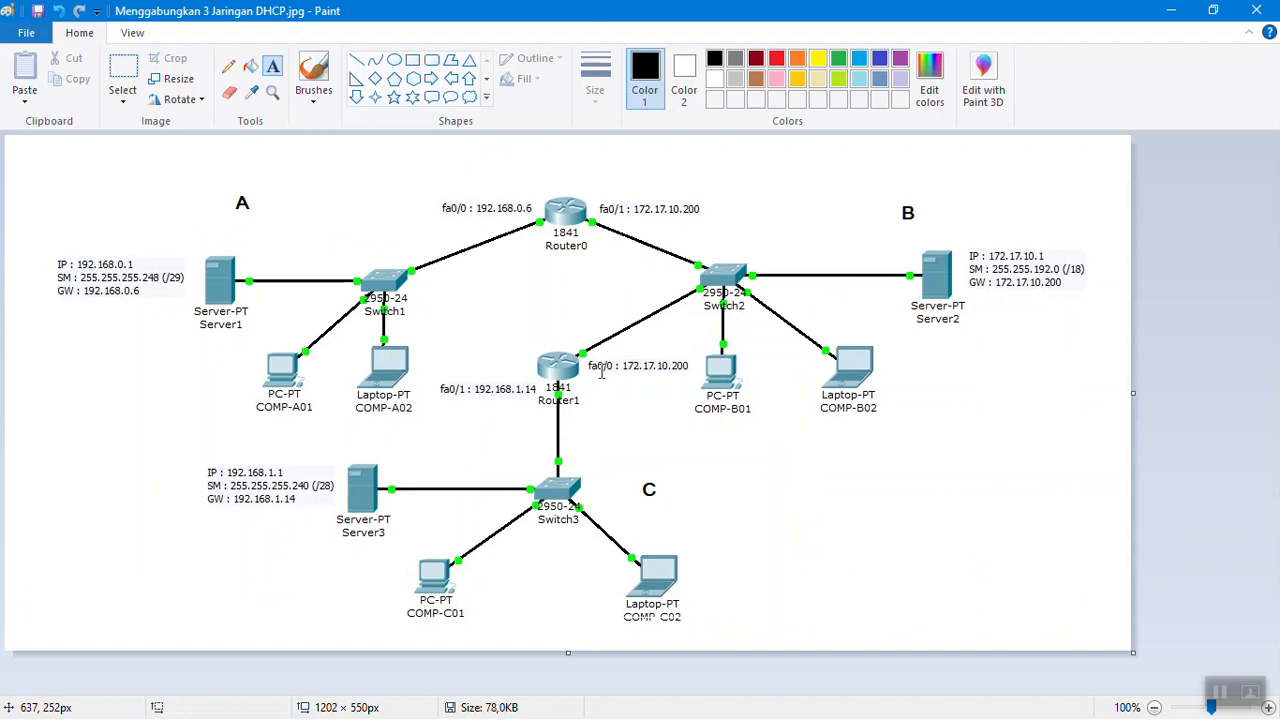
pyautogui.hotkey('alt', 'Tab')
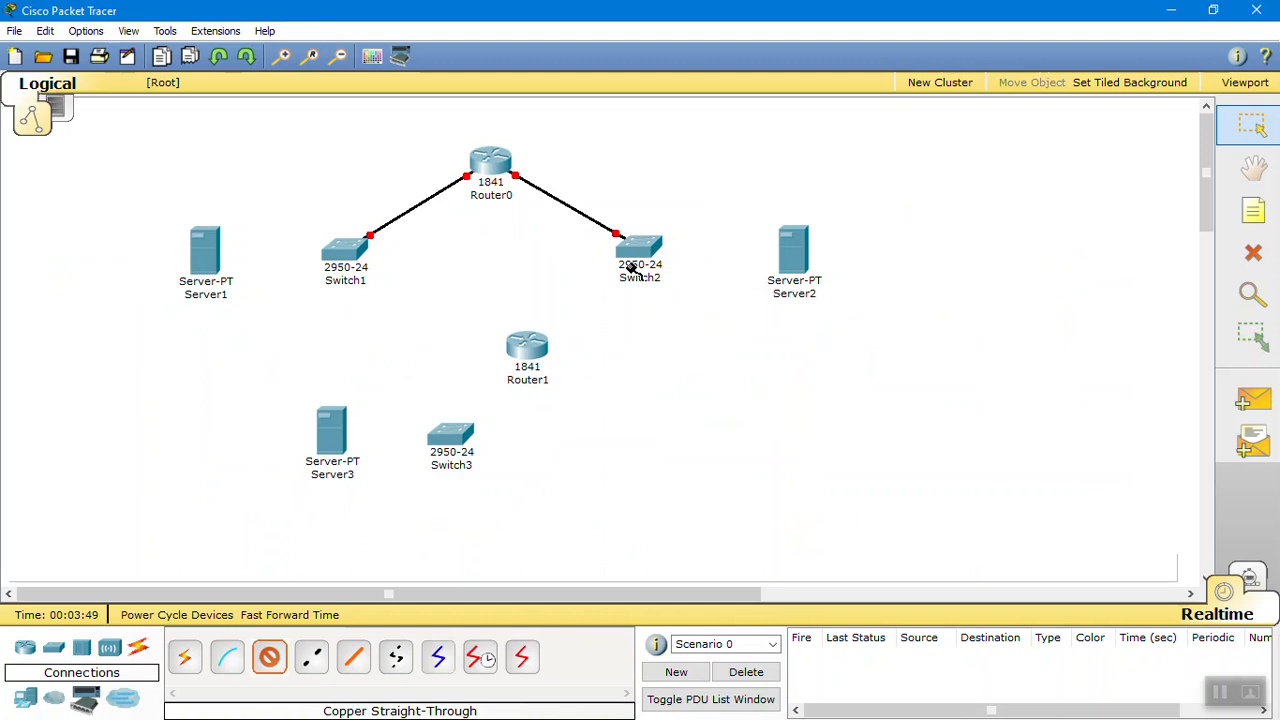
pyautogui.click(630, 270)
pyautogui.click(660, 248)
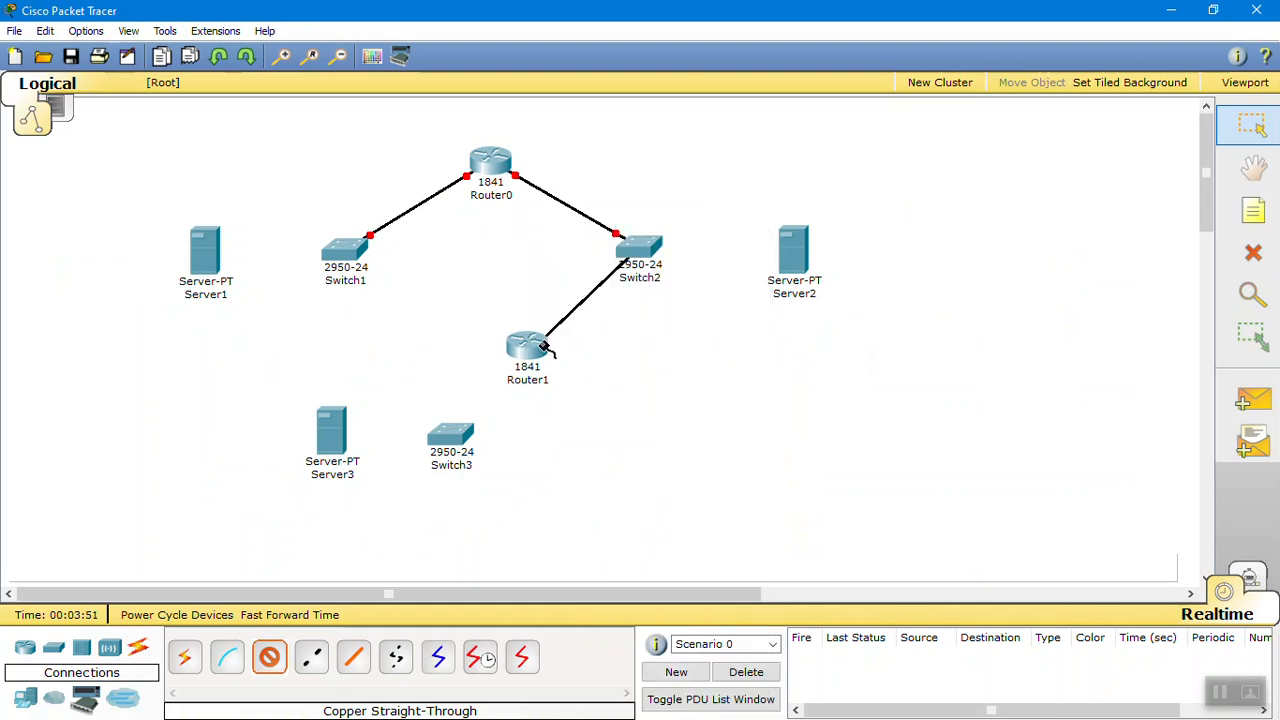
pyautogui.click(543, 349)
pyautogui.click(548, 366)
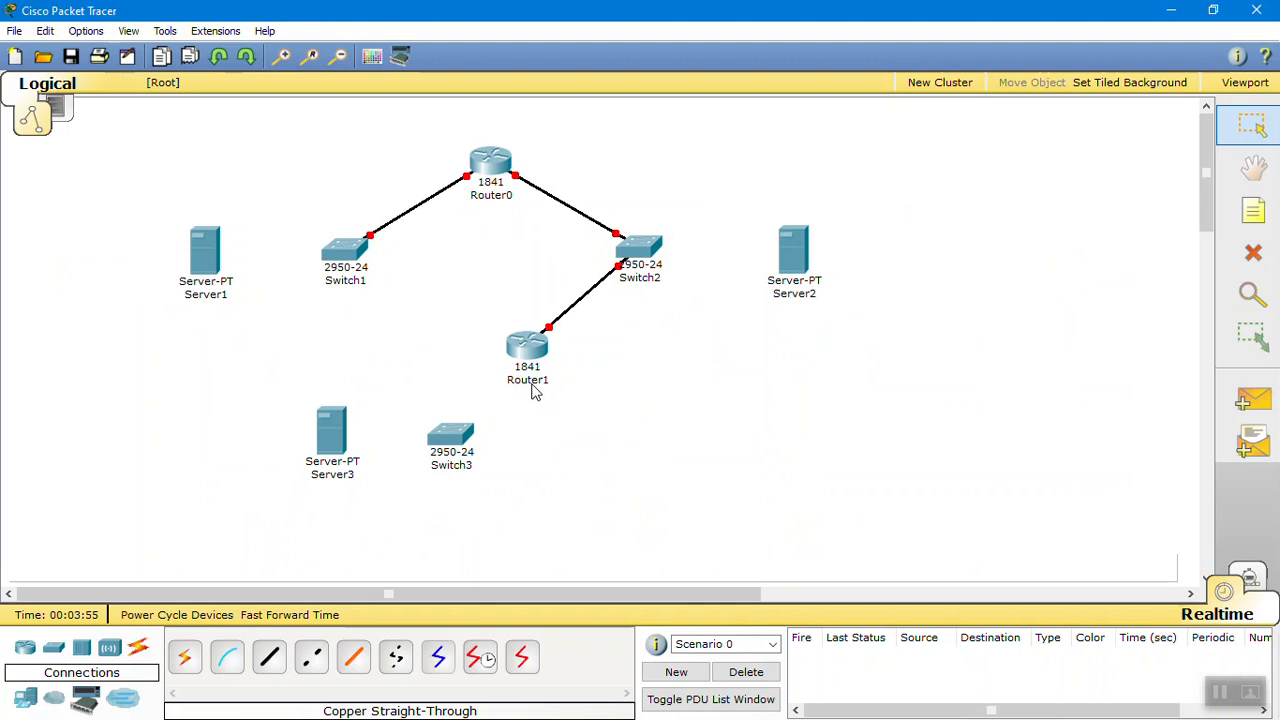
# Step: Connect Router1's FastEthernet0/1 to Switch3's FastEthernet0/2 with a copper straight-through cable
pyautogui.click(269, 657)
pyautogui.click(527, 345)
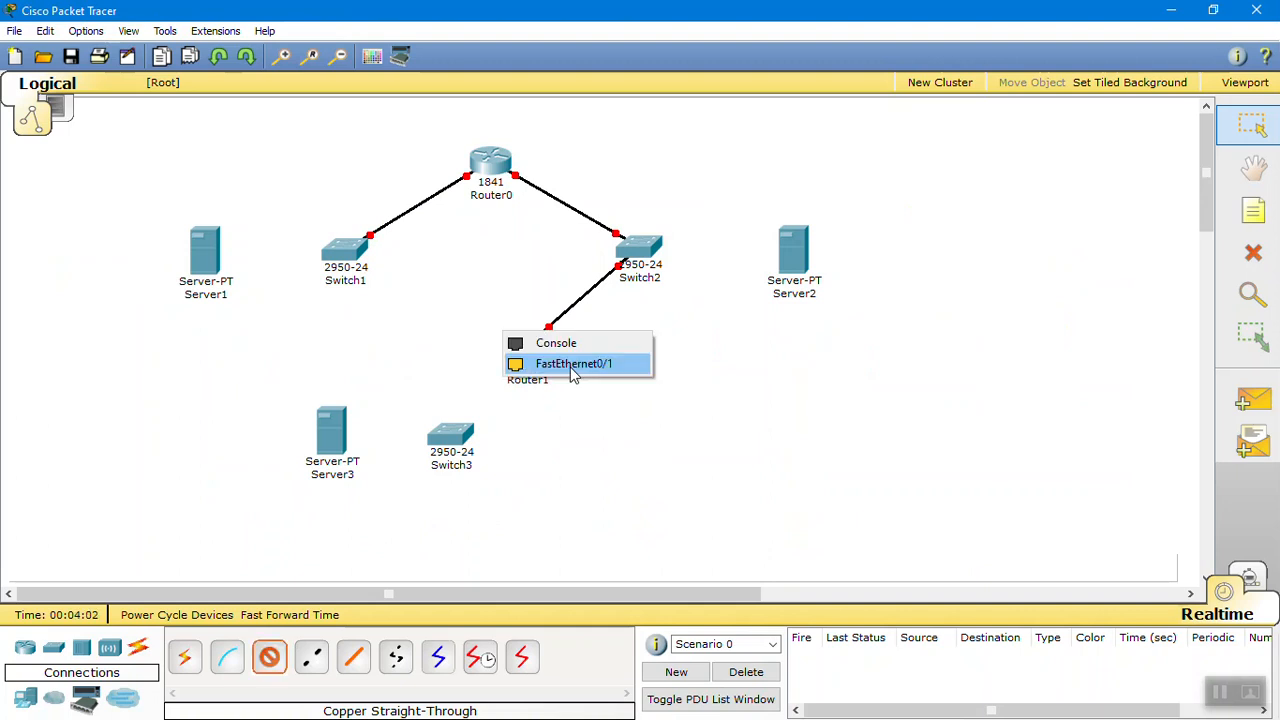
pyautogui.click(570, 365)
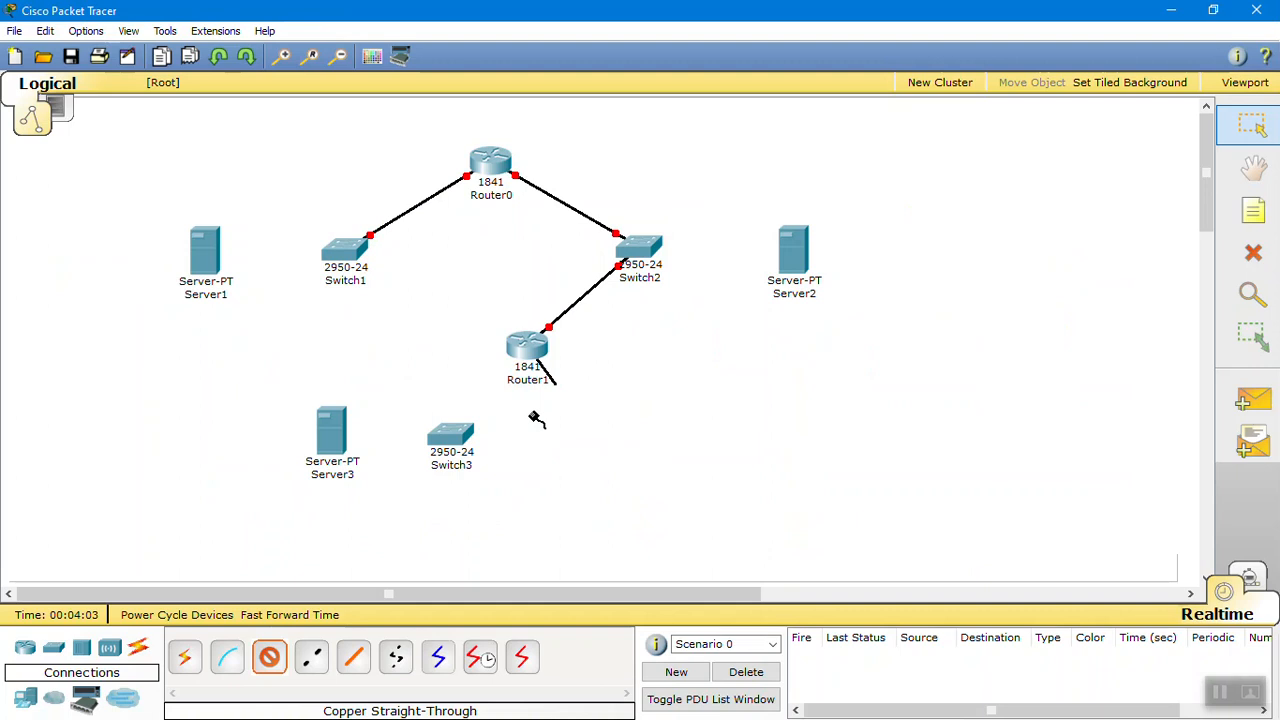
pyautogui.click(450, 435)
pyautogui.click(458, 614)
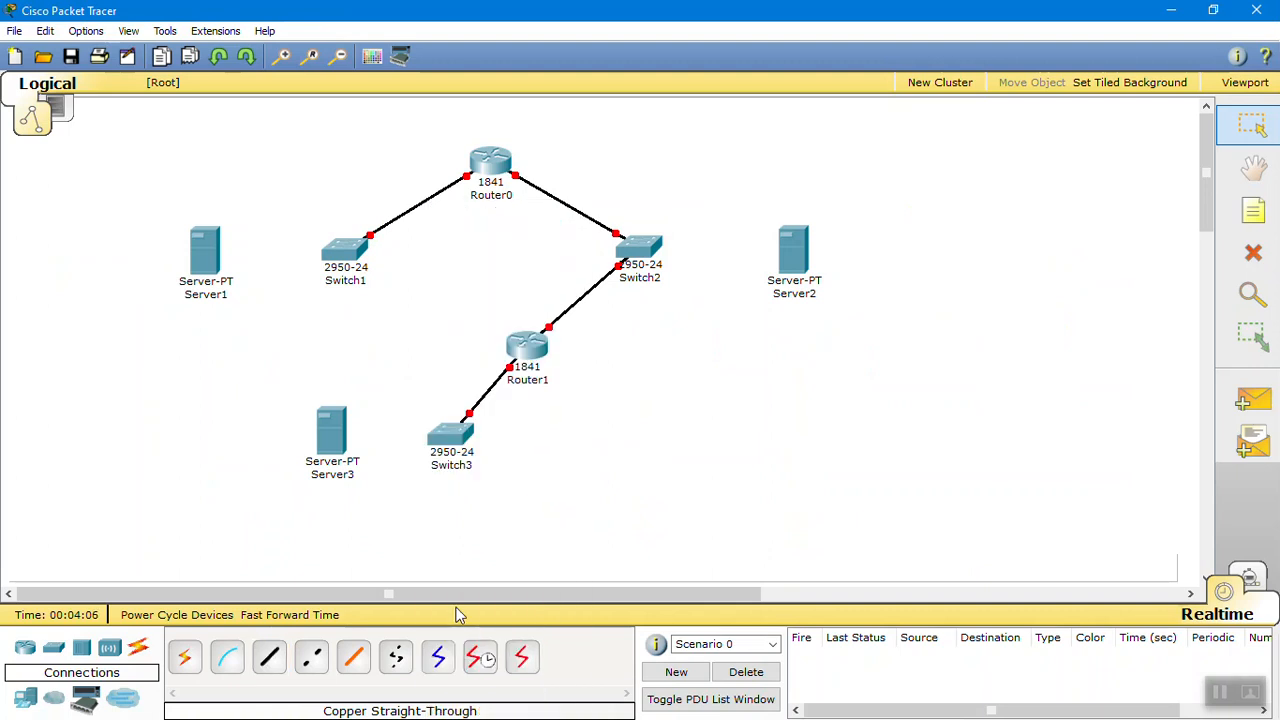
# Step: Connect Server3's FastEthernet port to Switch3's FastEthernet0/1 with a copper straight-through cable and move Server3 slightly left
pyautogui.click(333, 440)
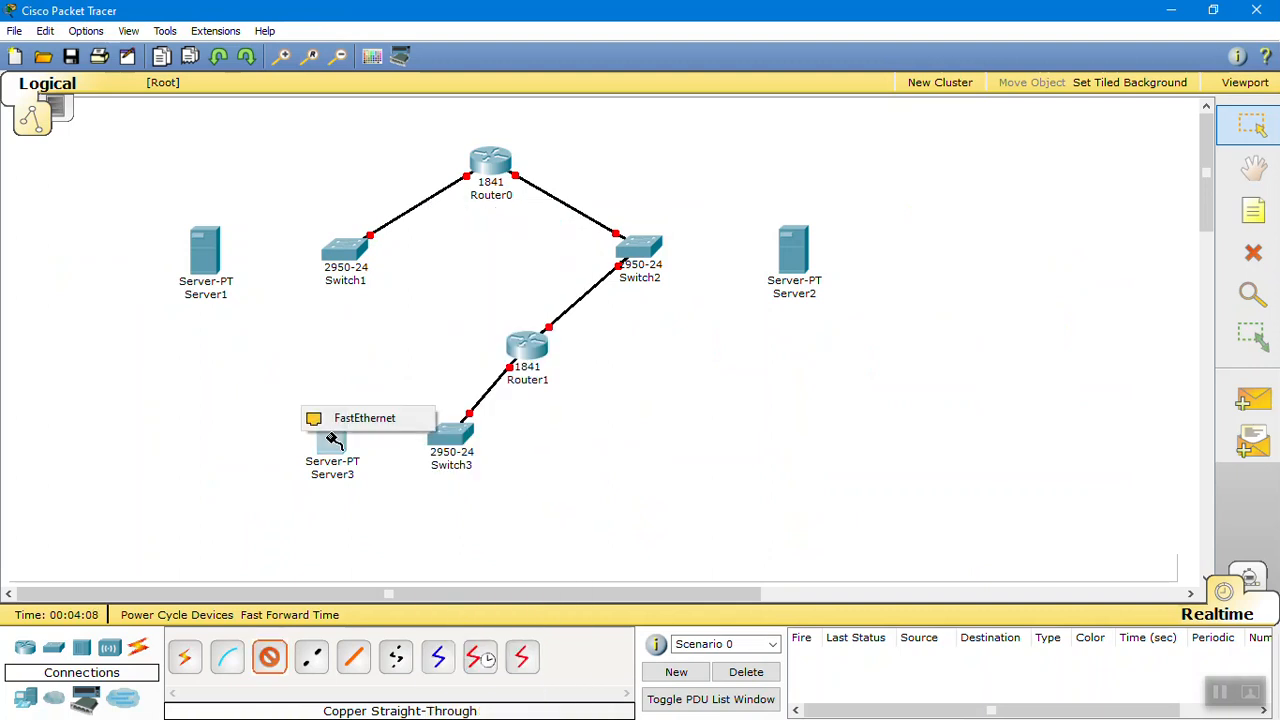
pyautogui.click(365, 418)
pyautogui.click(452, 434)
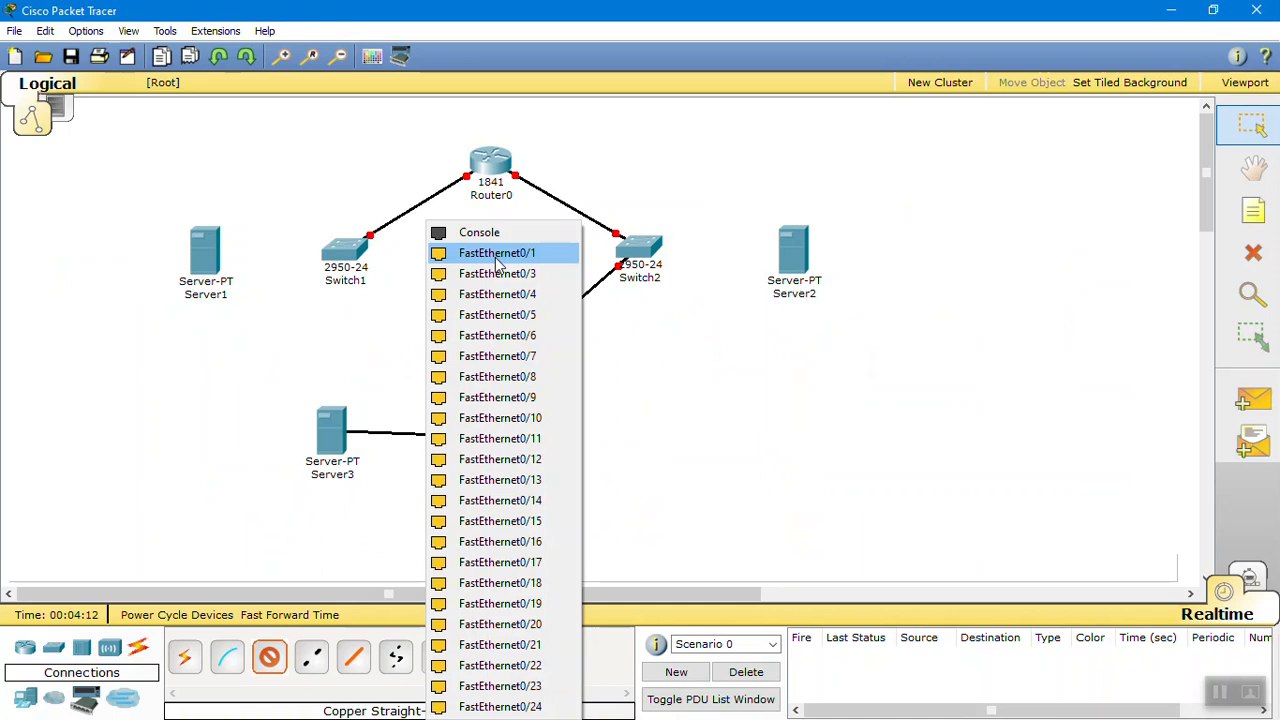
pyautogui.click(497, 257)
pyautogui.moveTo(336, 437); pyautogui.dragTo(315, 437)
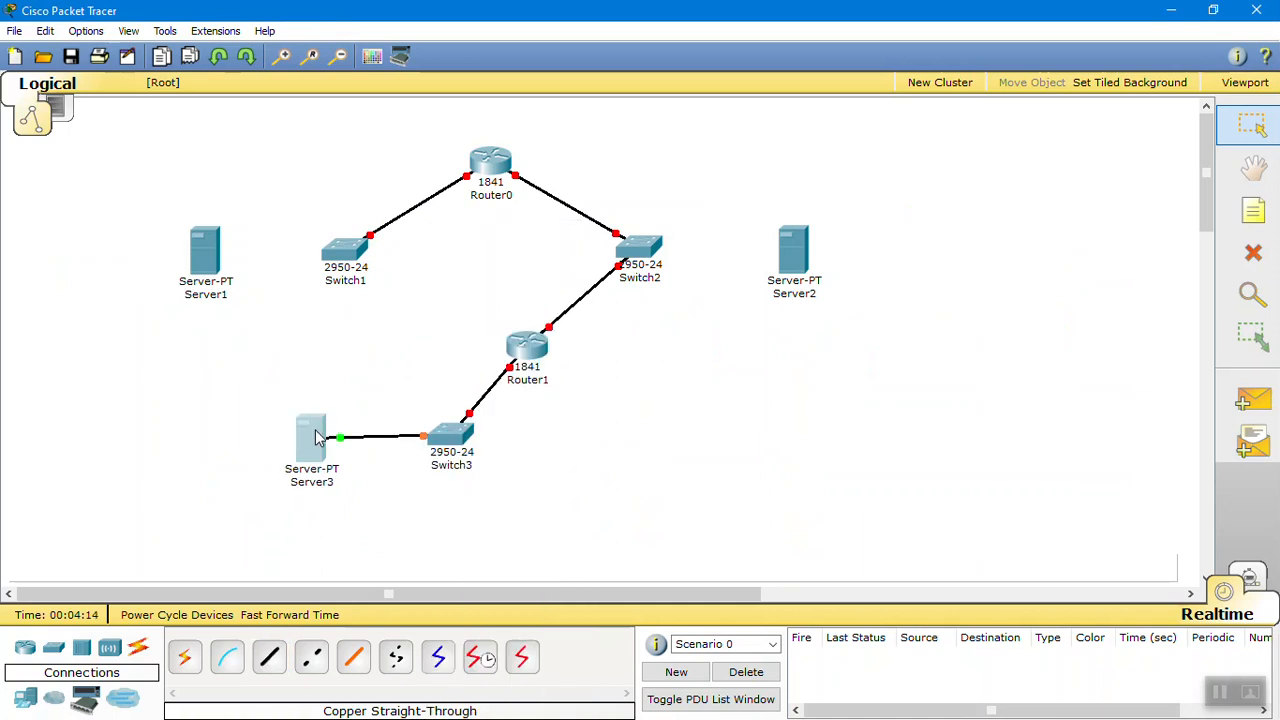
pyautogui.moveTo(315, 437); pyautogui.dragTo(314, 428)
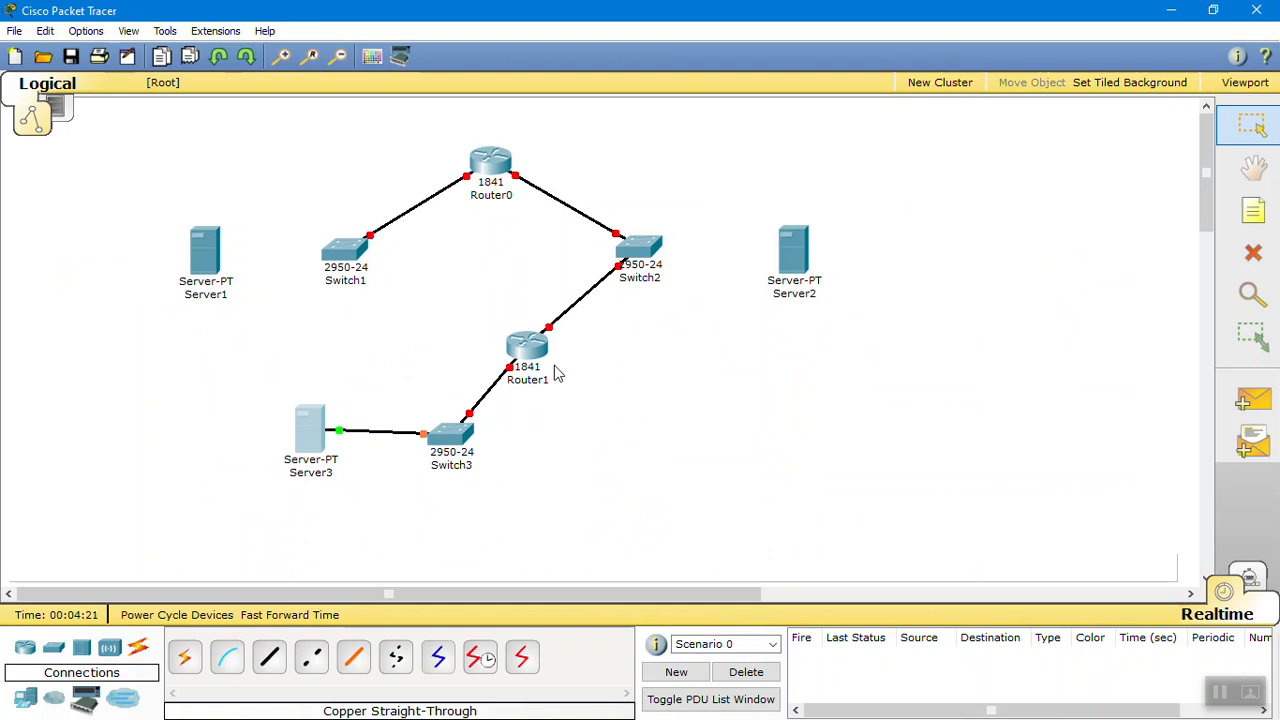
# Step: Check the Paint diagram again and connect Server1 to Switch1 with a copper straight-through cable in Packet Tracer
pyautogui.hotkey('alt', 'Tab')
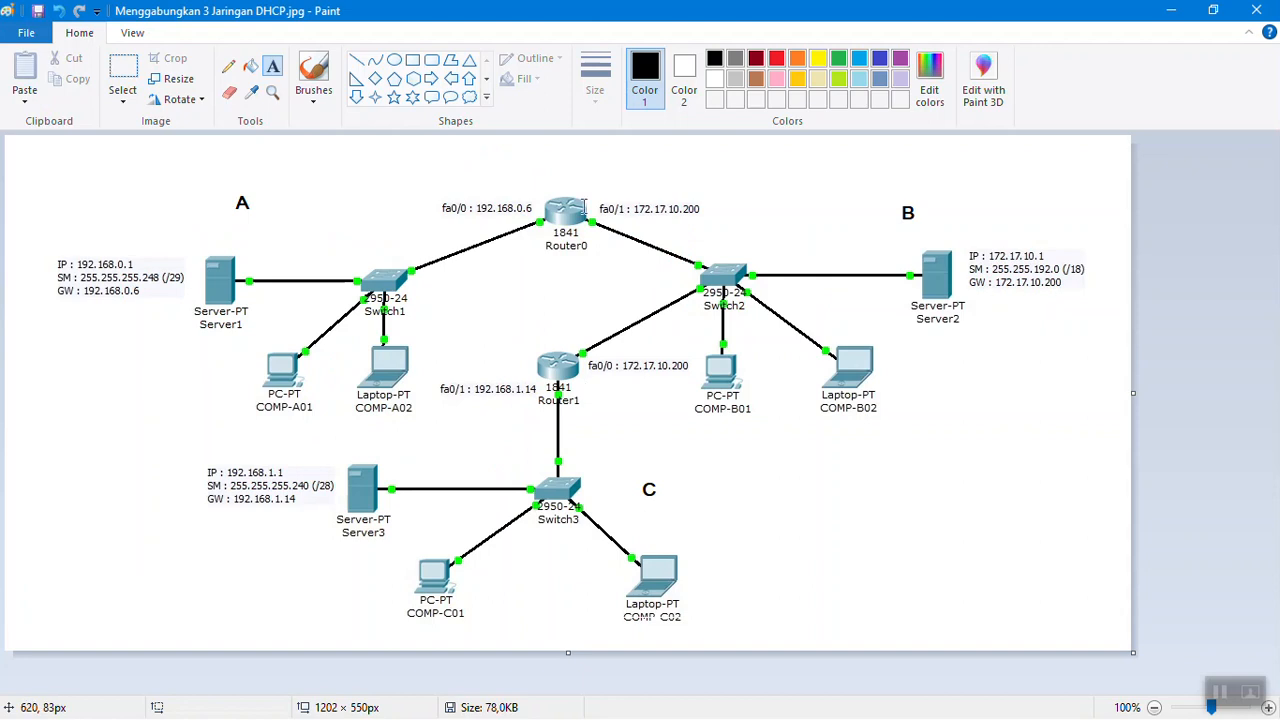
pyautogui.hotkey('alt', 'Tab')
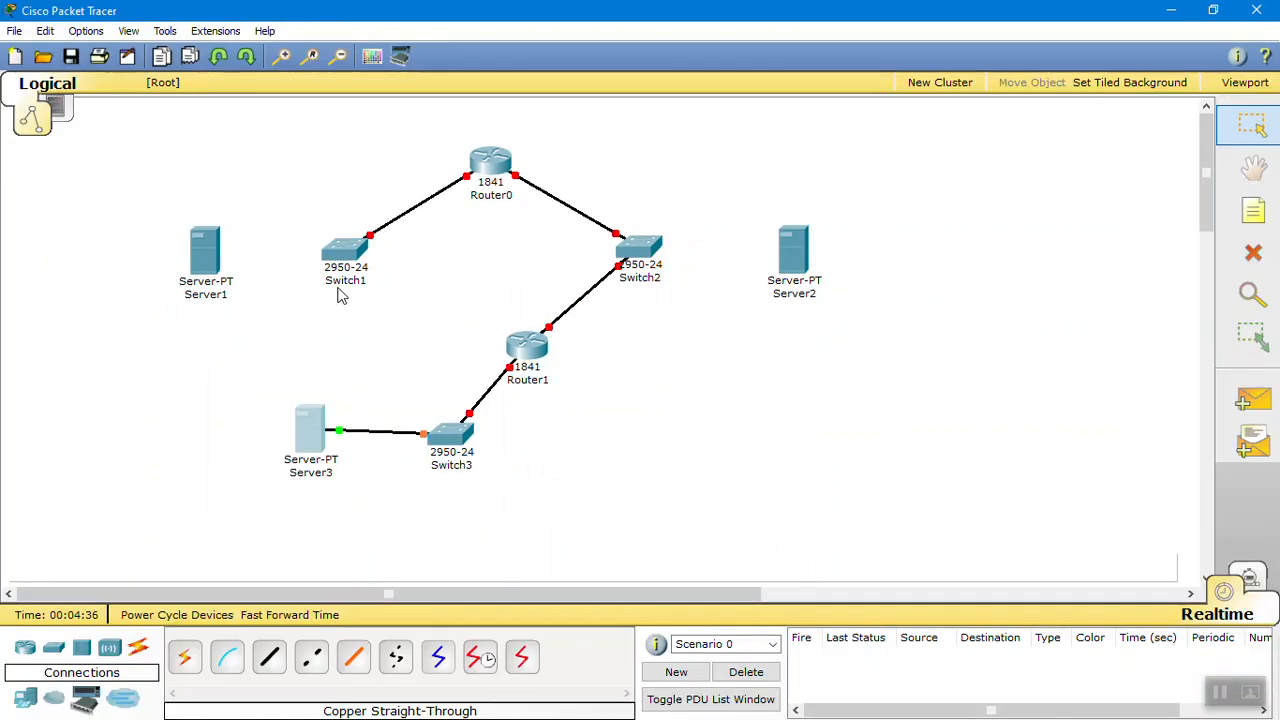
pyautogui.click(359, 262)
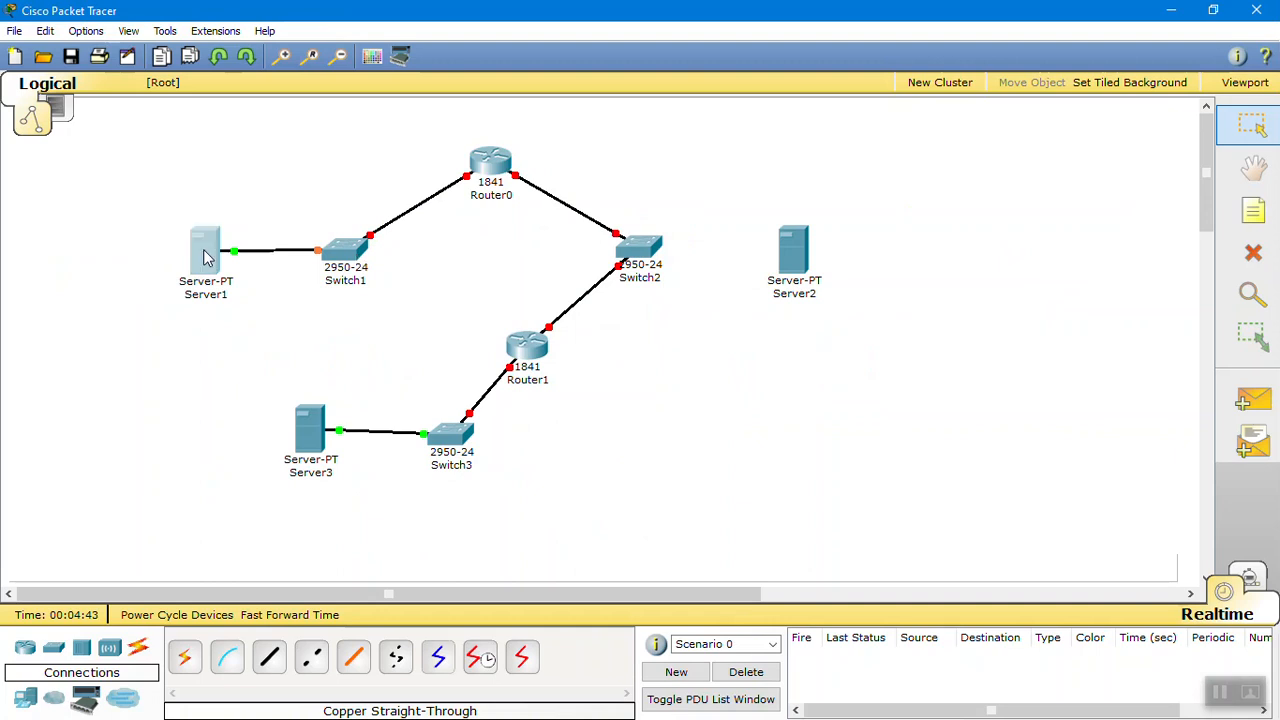
# Step: Nudge Server1 left and shift Server3 slightly so their cables to Switch1 and Switch3 run level
pyautogui.moveTo(203, 258); pyautogui.dragTo(193, 254)
pyautogui.moveTo(193, 254); pyautogui.dragTo(193, 256)
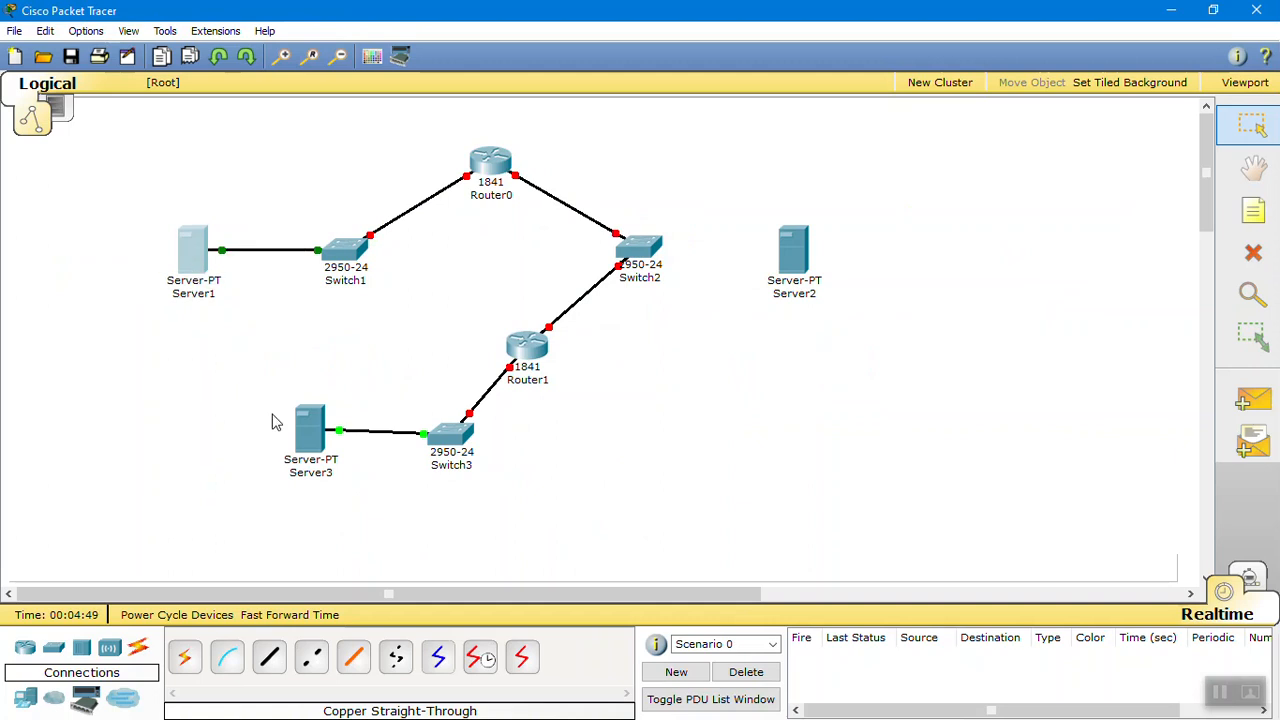
pyautogui.moveTo(307, 439); pyautogui.dragTo(310, 441)
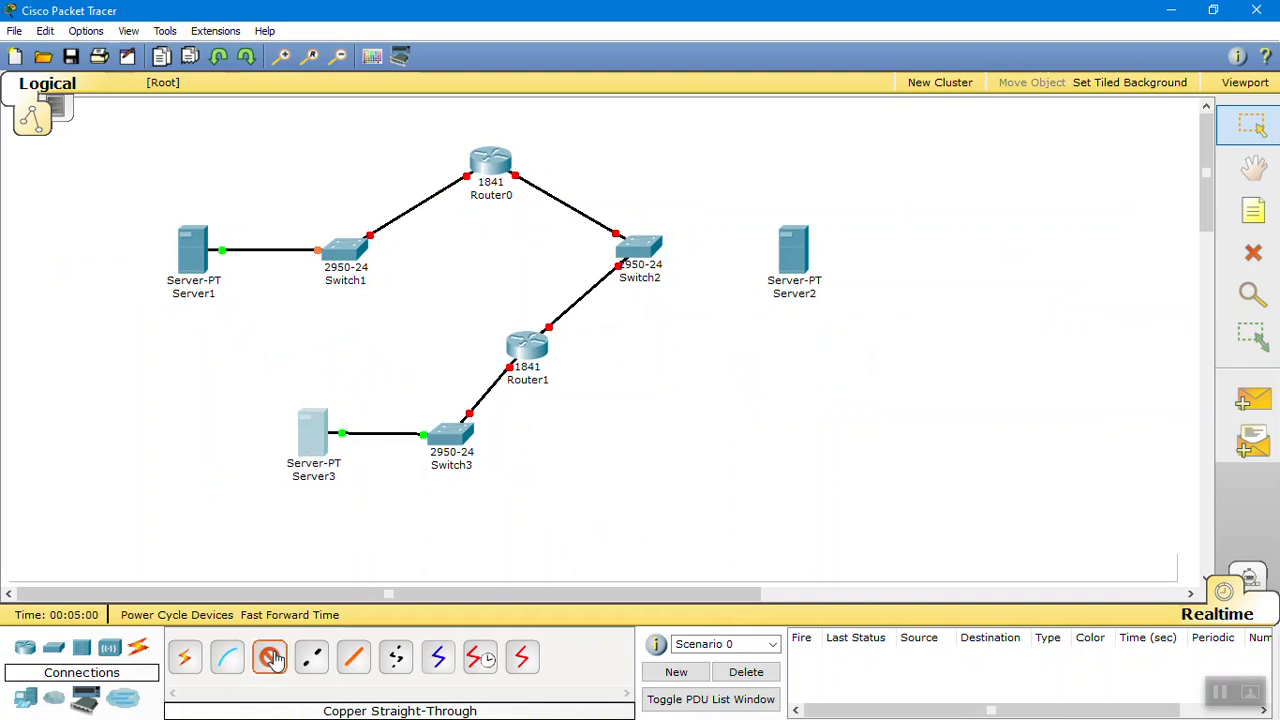
# Step: Connect Switch2's FastEthernet0/3 to Server2's FastEthernet port with a copper straight-through cable
pyautogui.click(272, 658)
pyautogui.click(638, 248)
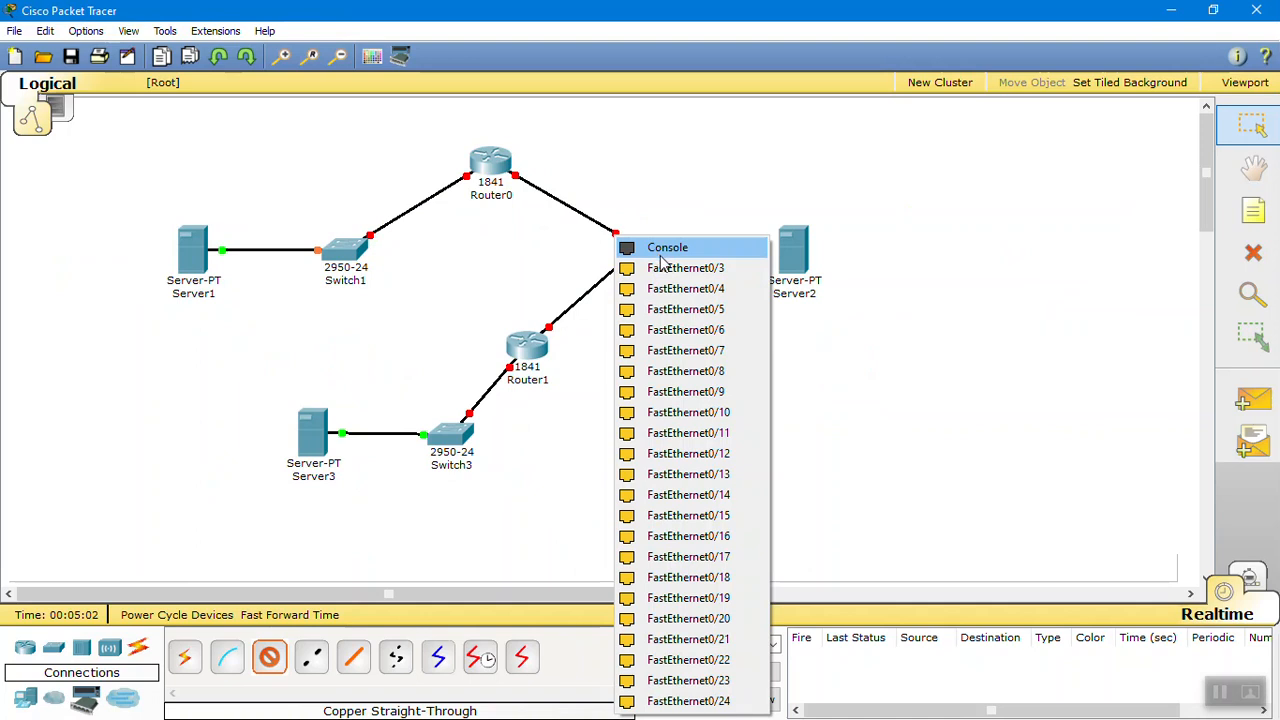
pyautogui.click(668, 267)
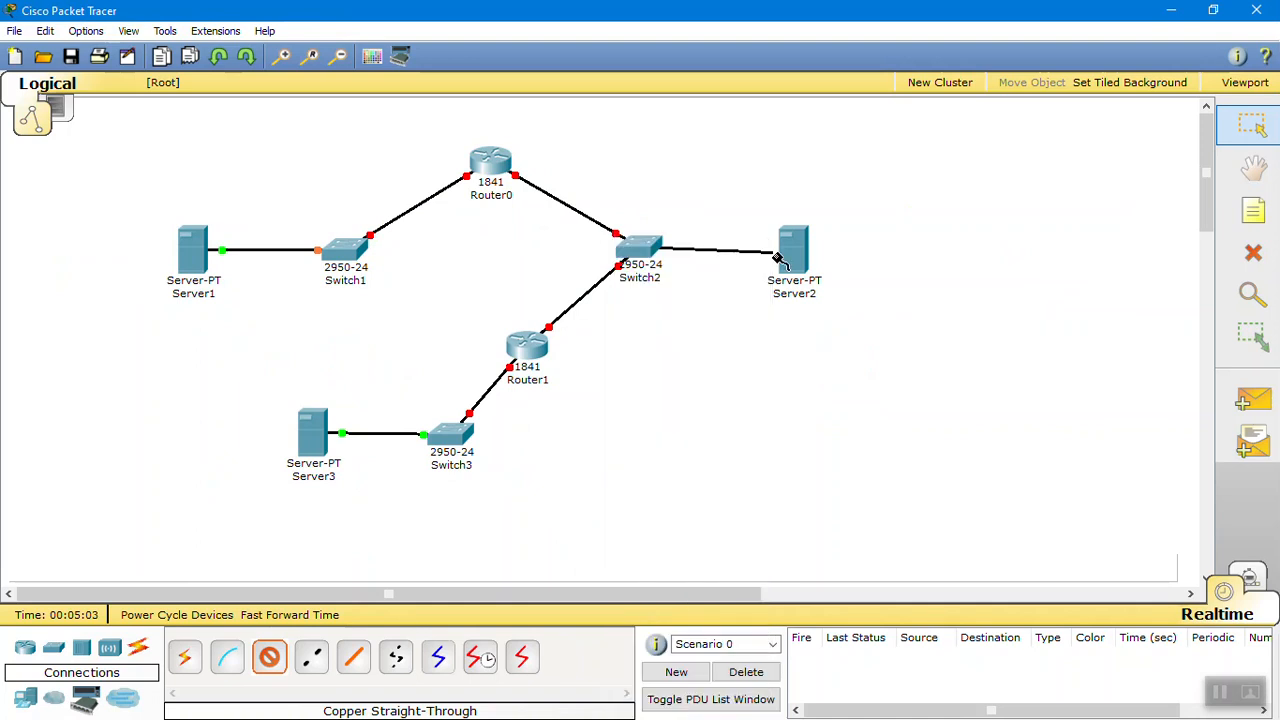
pyautogui.click(788, 252)
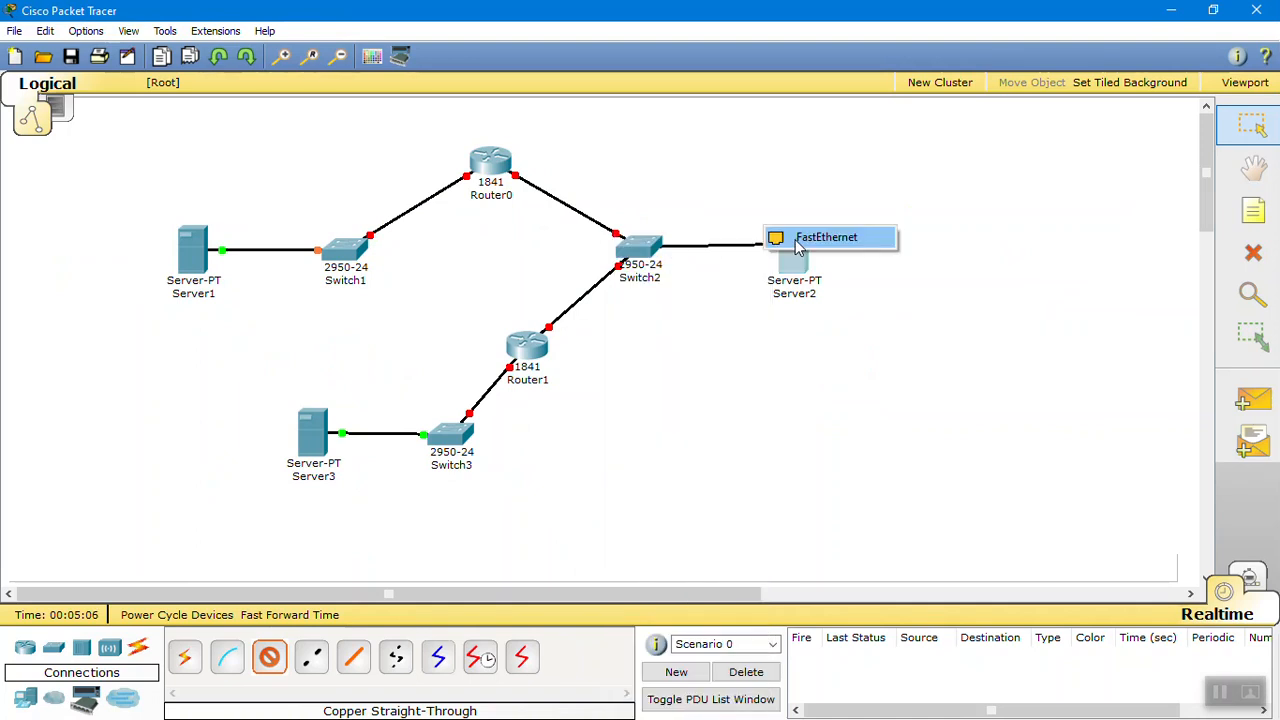
pyautogui.click(812, 241)
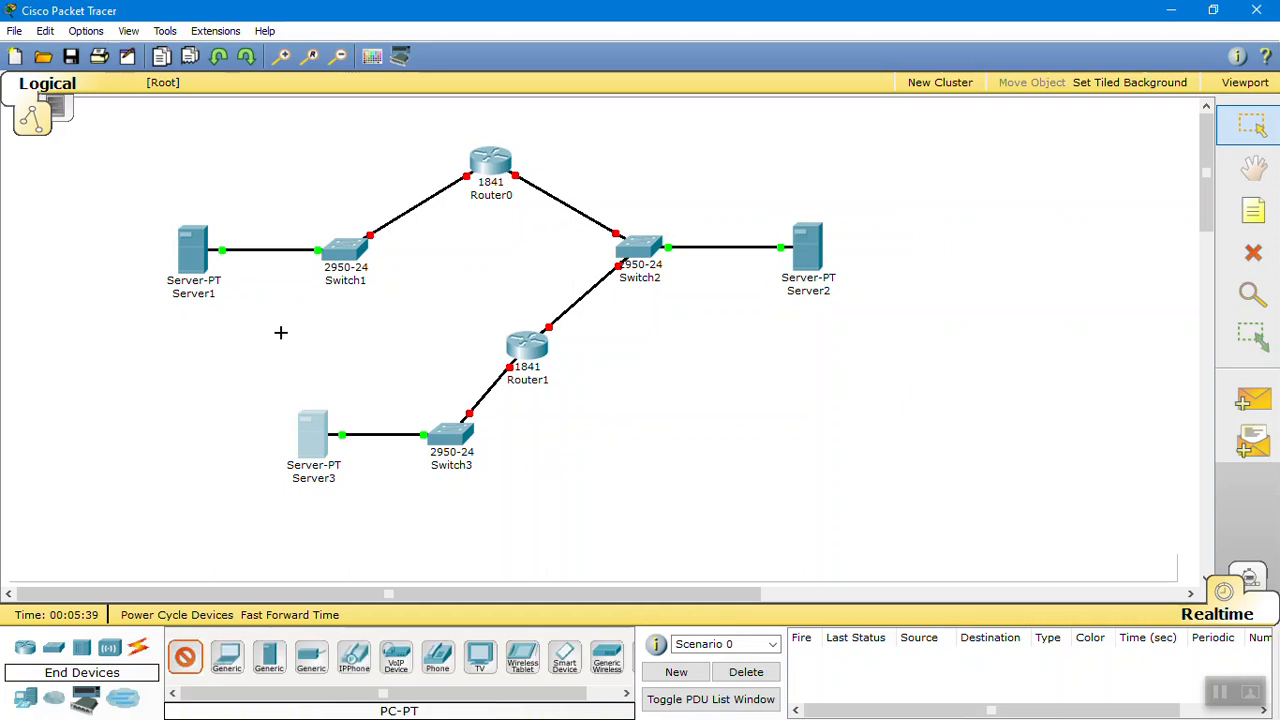
# Step: Place a PC and a laptop side by side below Switch1 and shift the PC slightly left
pyautogui.click(280, 332)
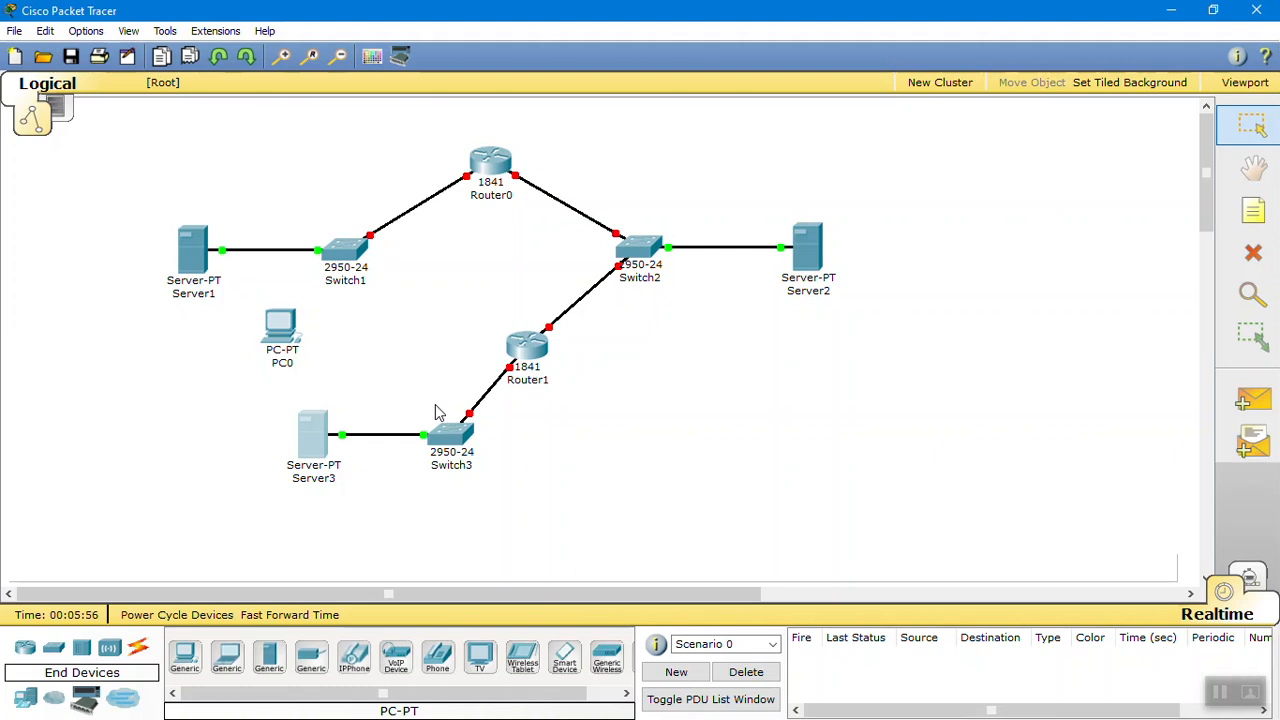
pyautogui.click(228, 660)
pyautogui.click(388, 322)
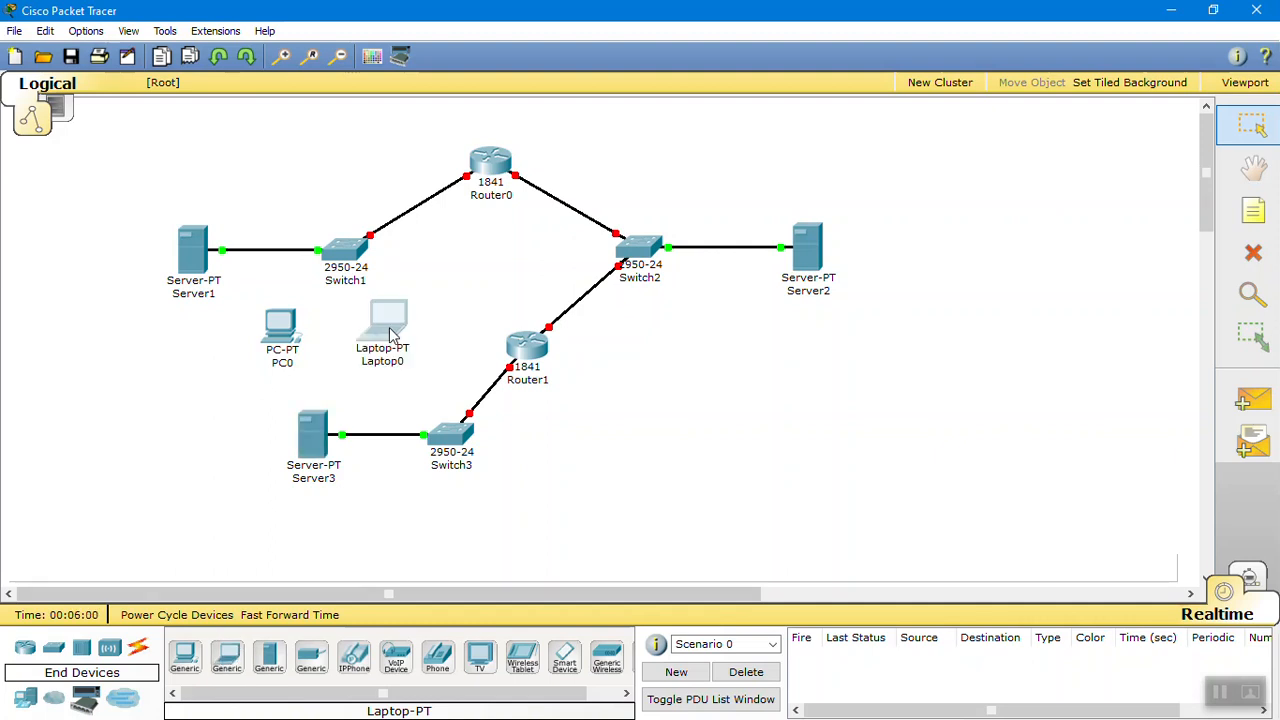
pyautogui.moveTo(286, 332); pyautogui.dragTo(261, 331)
pyautogui.click(388, 320)
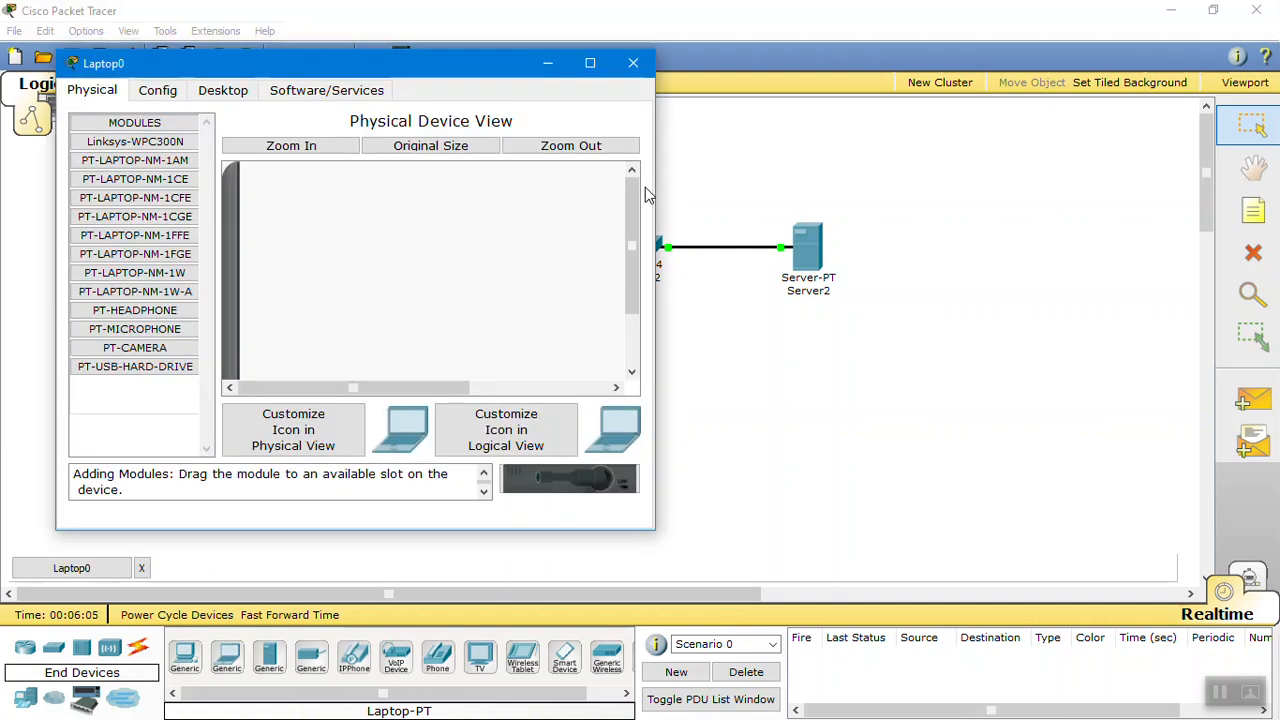
# Step: Move Server1 and Switch1 up slightly and adjust PC0's position below them
pyautogui.moveTo(210, 250); pyautogui.dragTo(210, 231)
pyautogui.moveTo(336, 236); pyautogui.dragTo(320, 230)
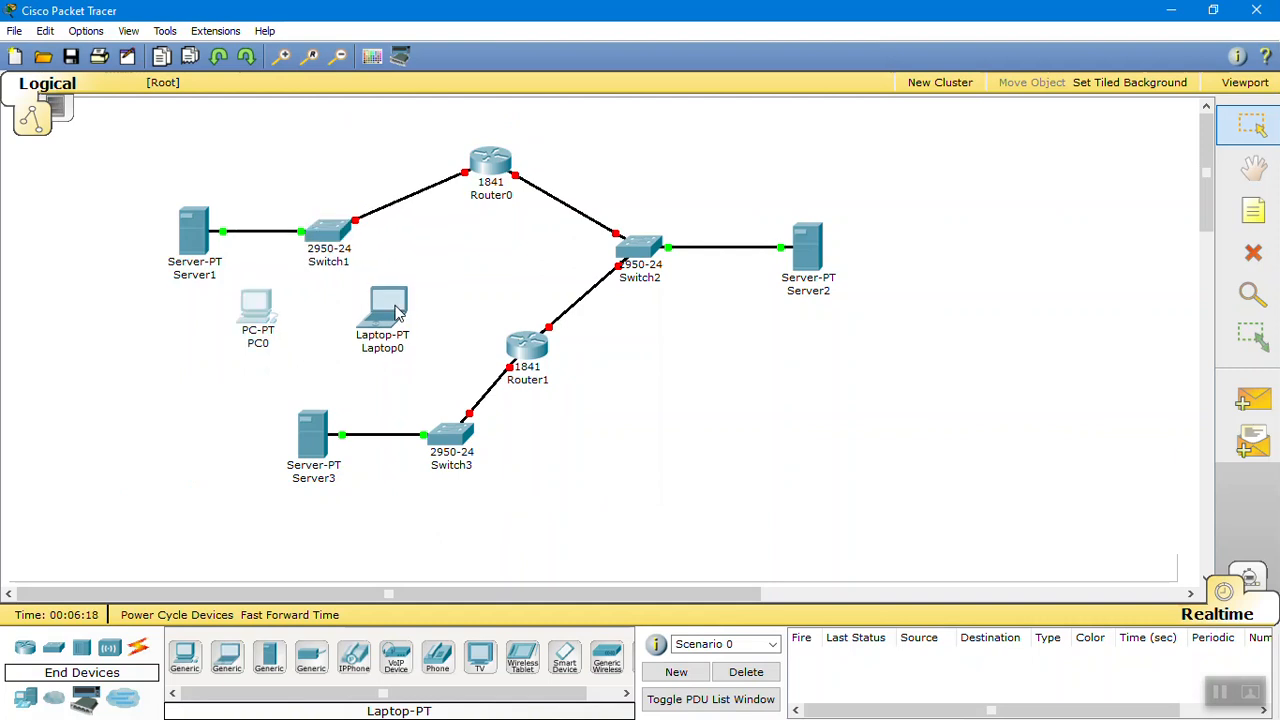
pyautogui.moveTo(508, 362)
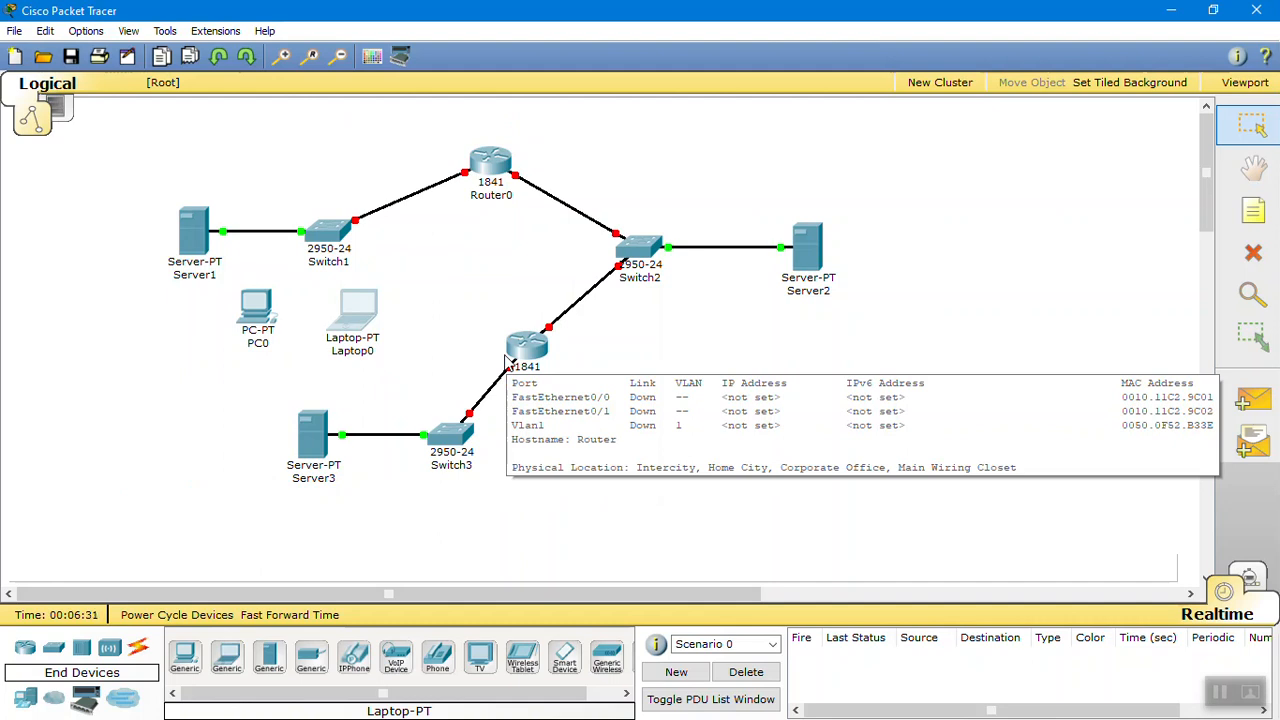
pyautogui.moveTo(252, 307); pyautogui.dragTo(249, 310)
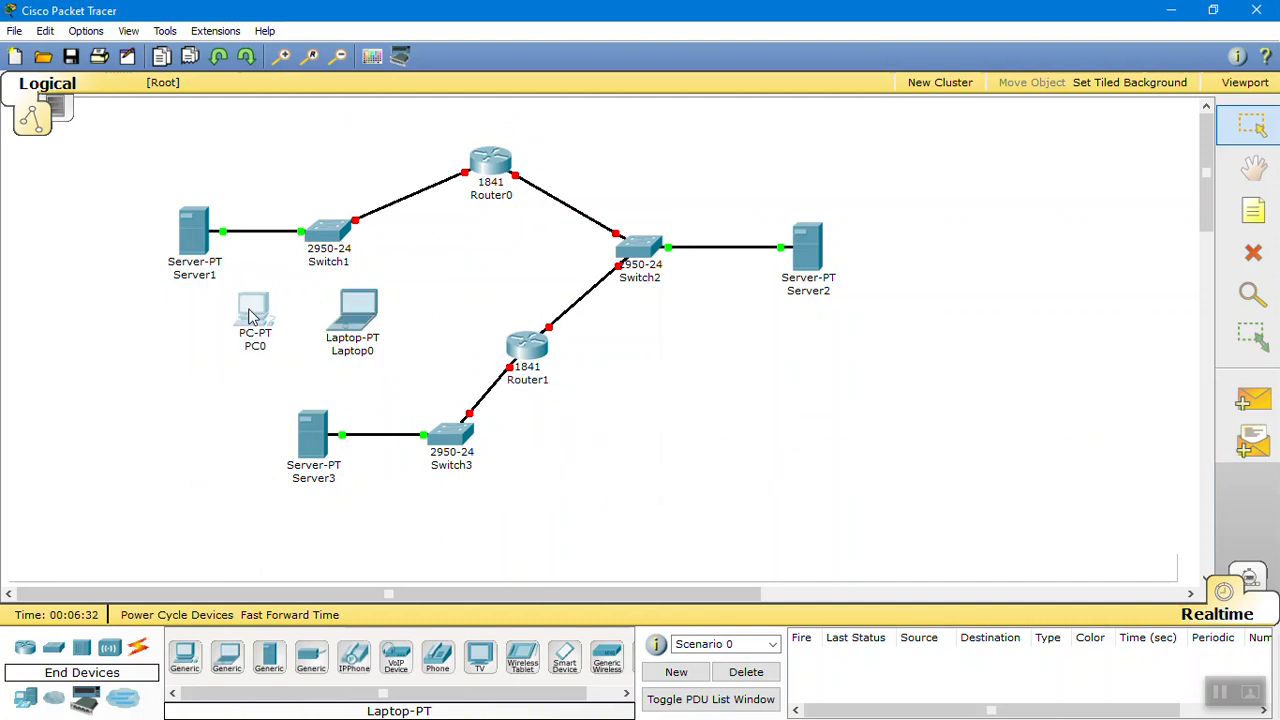
# Step: Place a PC and a laptop below Switch3 and another PC and laptop below Switch2
pyautogui.click(184, 662)
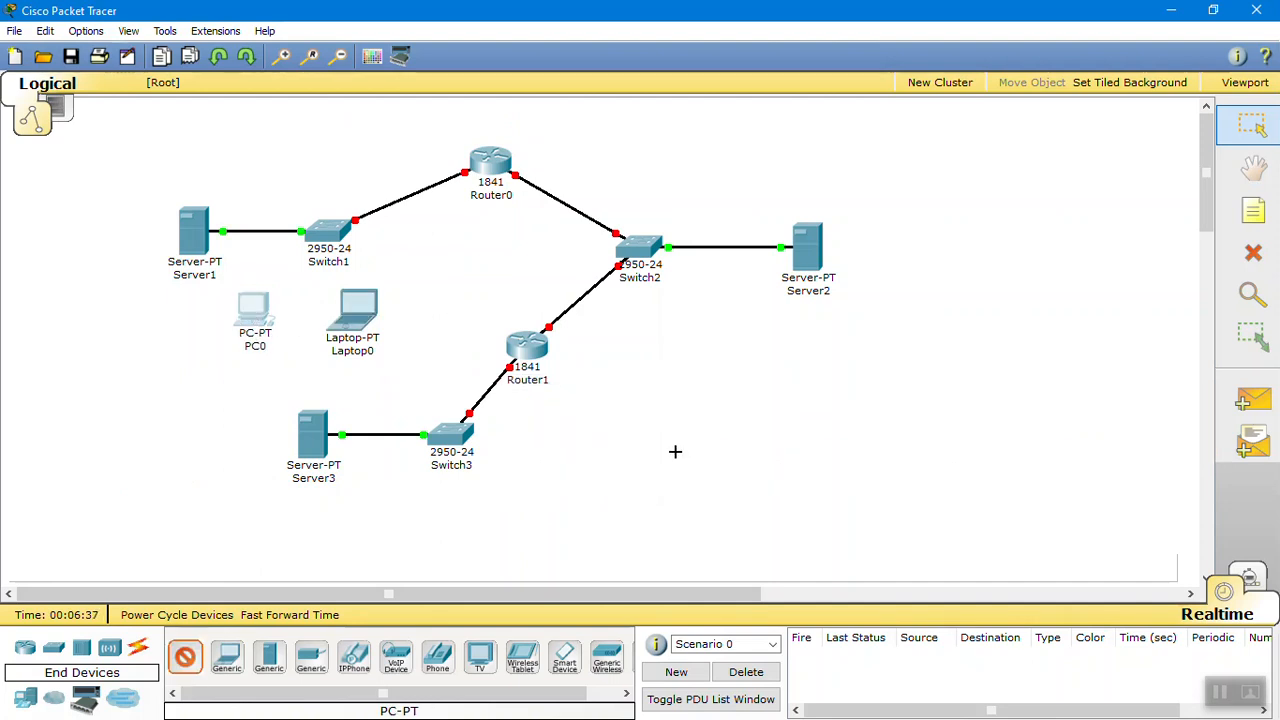
pyautogui.click(392, 510)
pyautogui.click(392, 510)
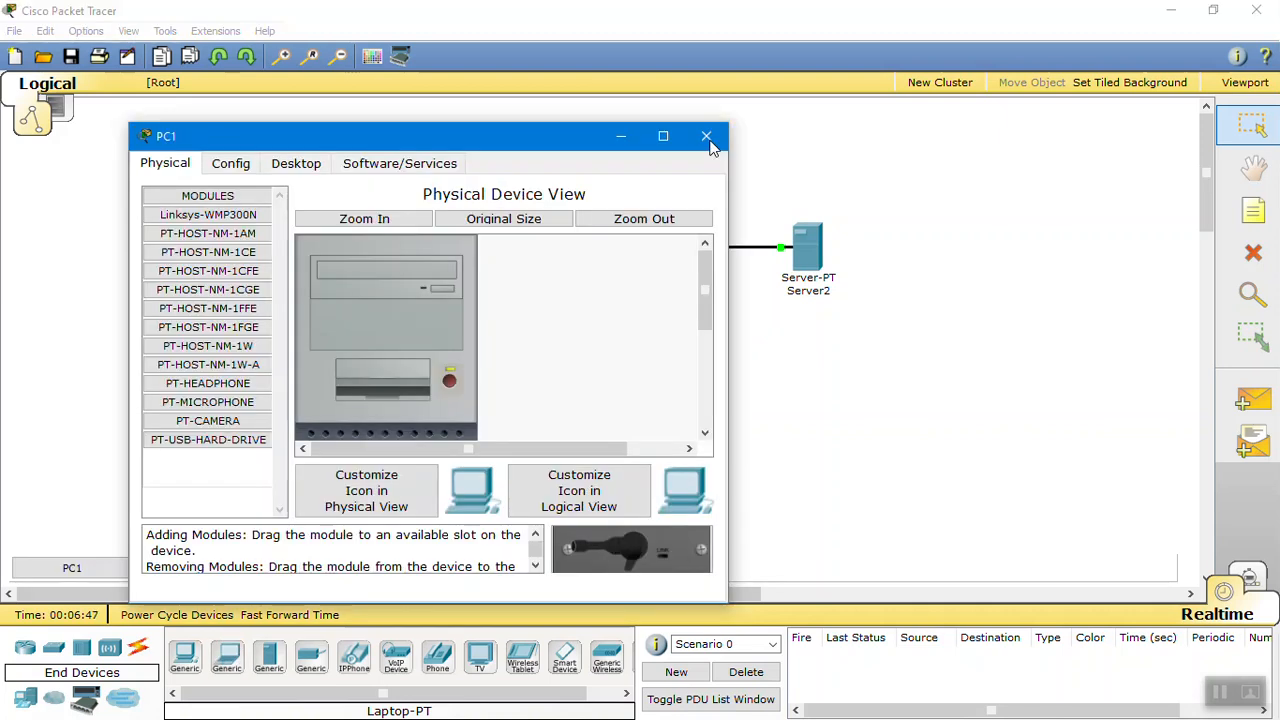
pyautogui.click(706, 137)
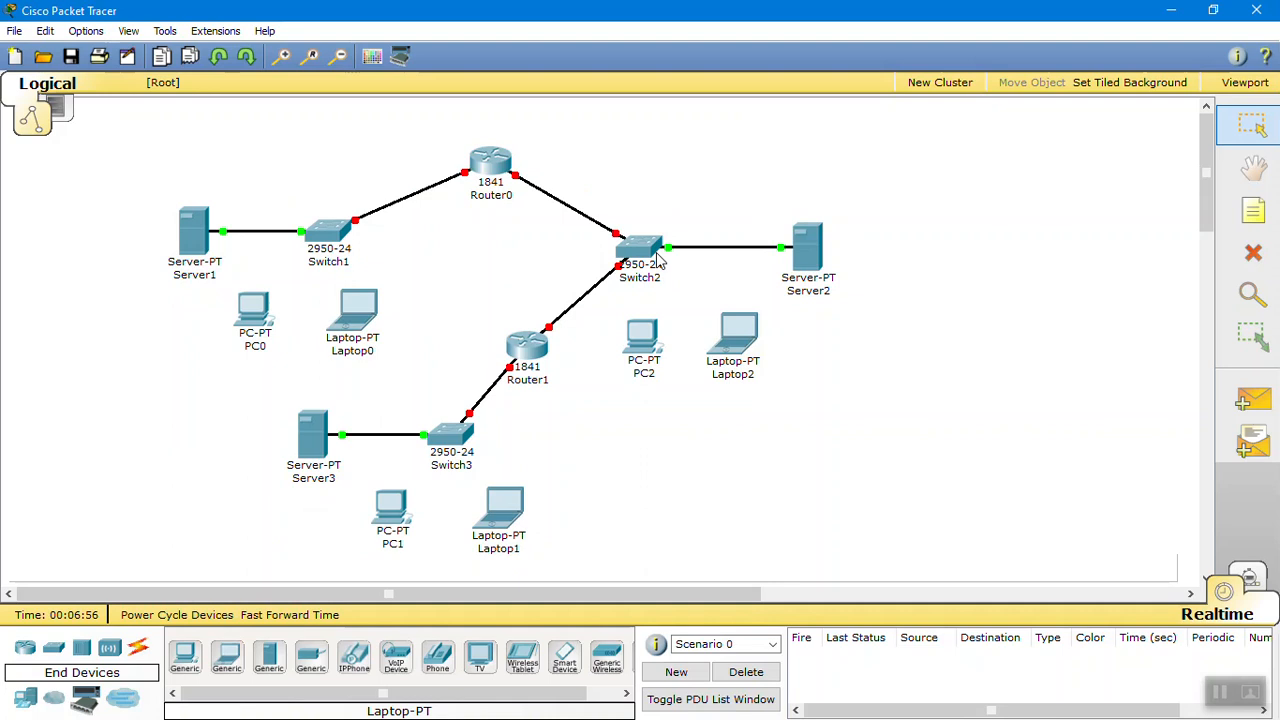
# Step: Spread out the Switch2 network by moving Switch2, Server2, PC2 and Laptop2 to the right, and adjust Router1's position
pyautogui.moveTo(658, 260); pyautogui.dragTo(697, 250)
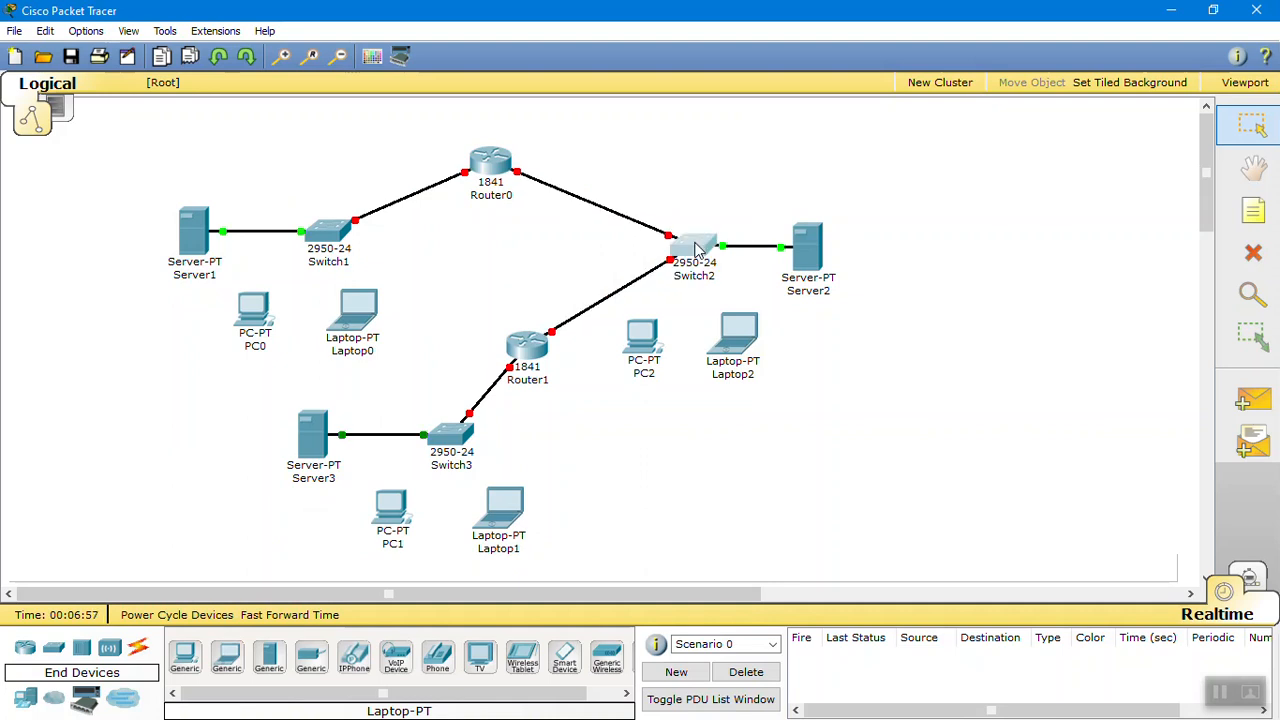
pyautogui.moveTo(812, 251); pyautogui.dragTo(913, 248)
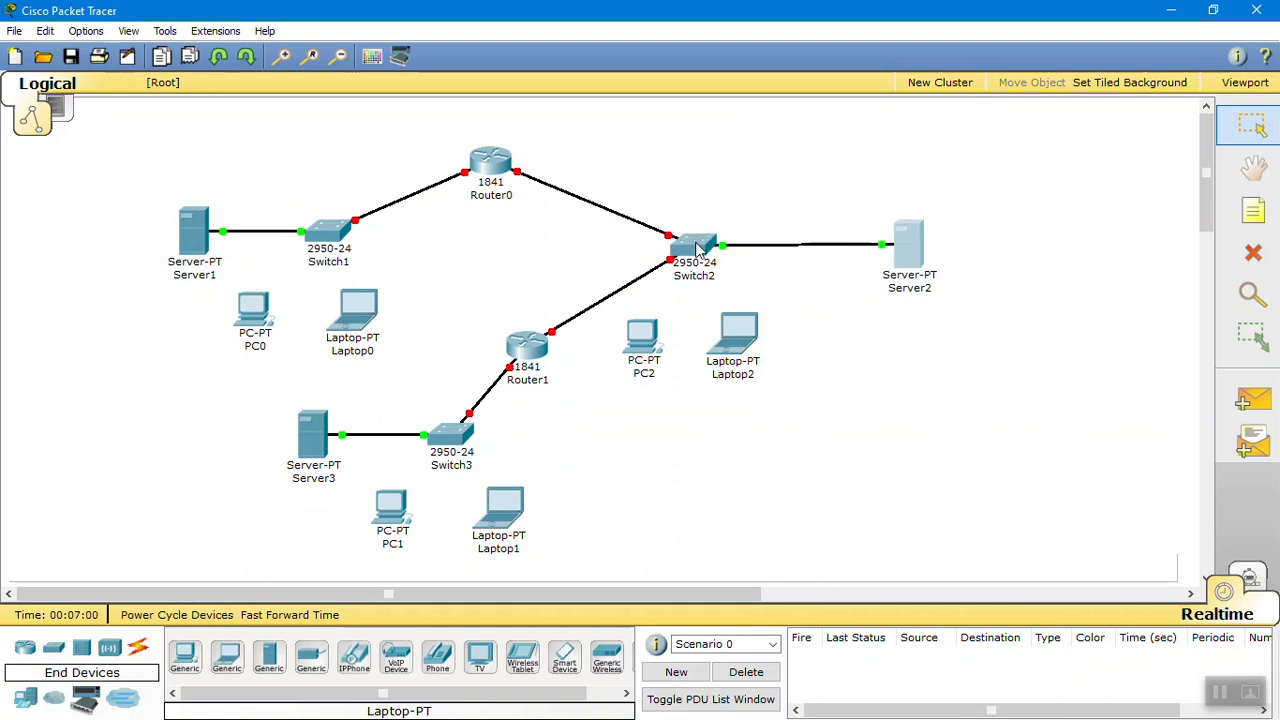
pyautogui.moveTo(697, 250); pyautogui.dragTo(746, 244)
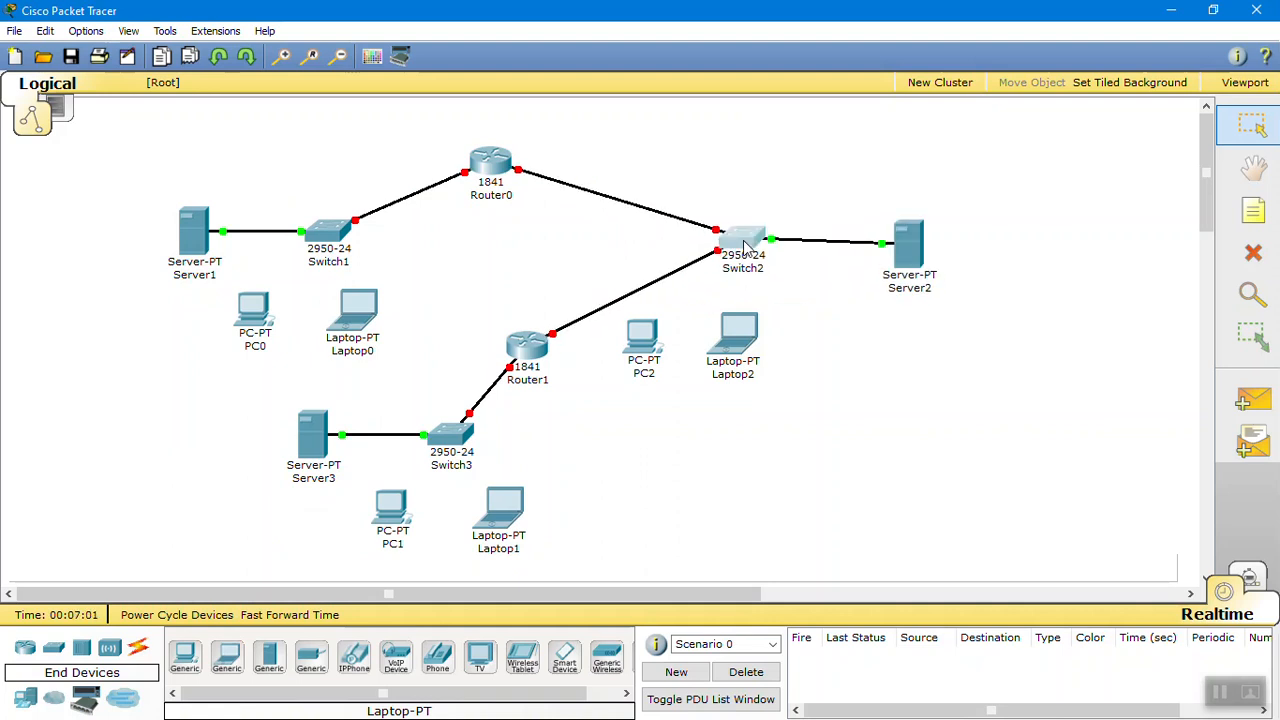
pyautogui.moveTo(746, 323); pyautogui.dragTo(826, 323)
pyautogui.moveTo(527, 351); pyautogui.dragTo(529, 359)
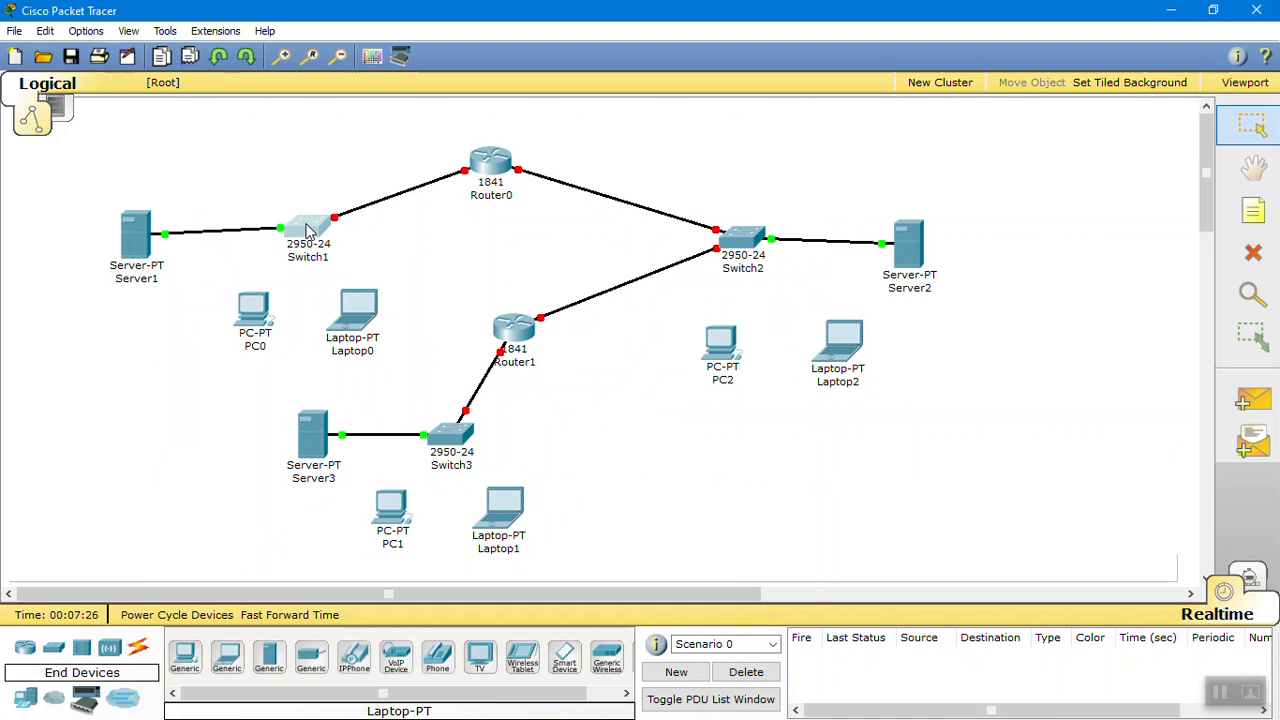
# Step: Shift Switch1 left, level Server1 with it, and move PC0 and Laptop0 left beneath them
pyautogui.moveTo(308, 230); pyautogui.dragTo(301, 230)
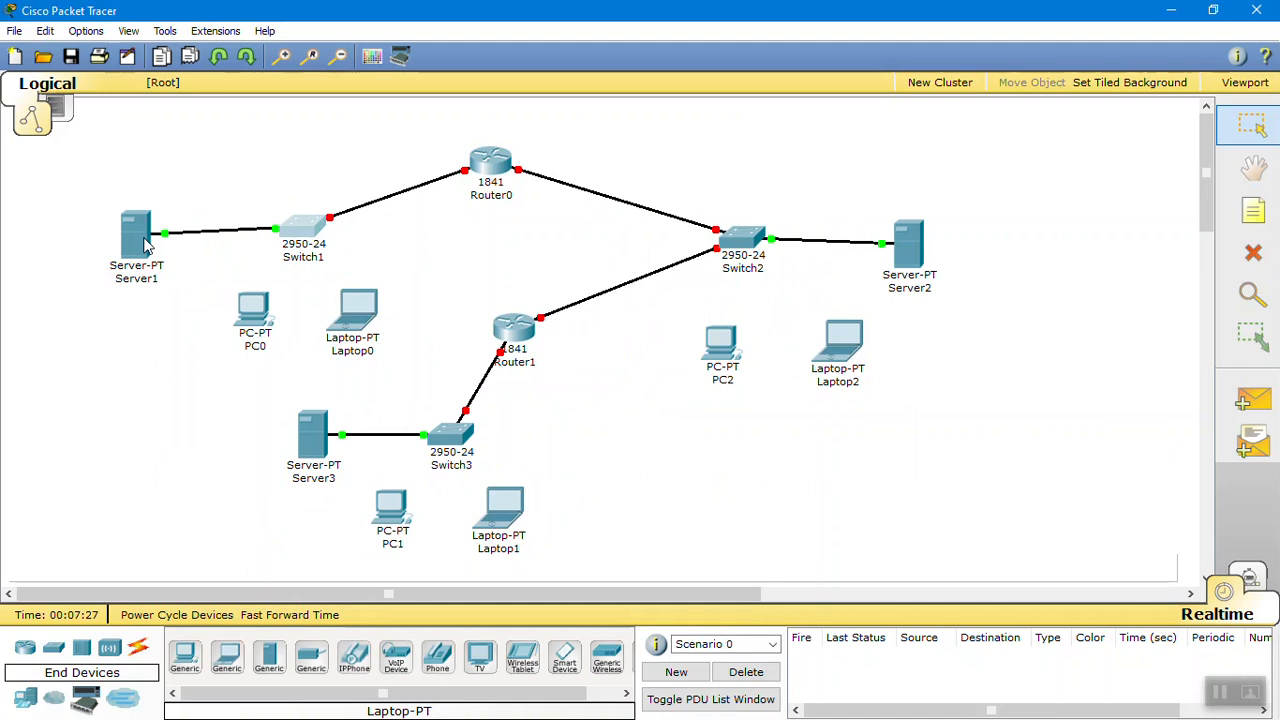
pyautogui.moveTo(145, 245); pyautogui.dragTo(152, 237)
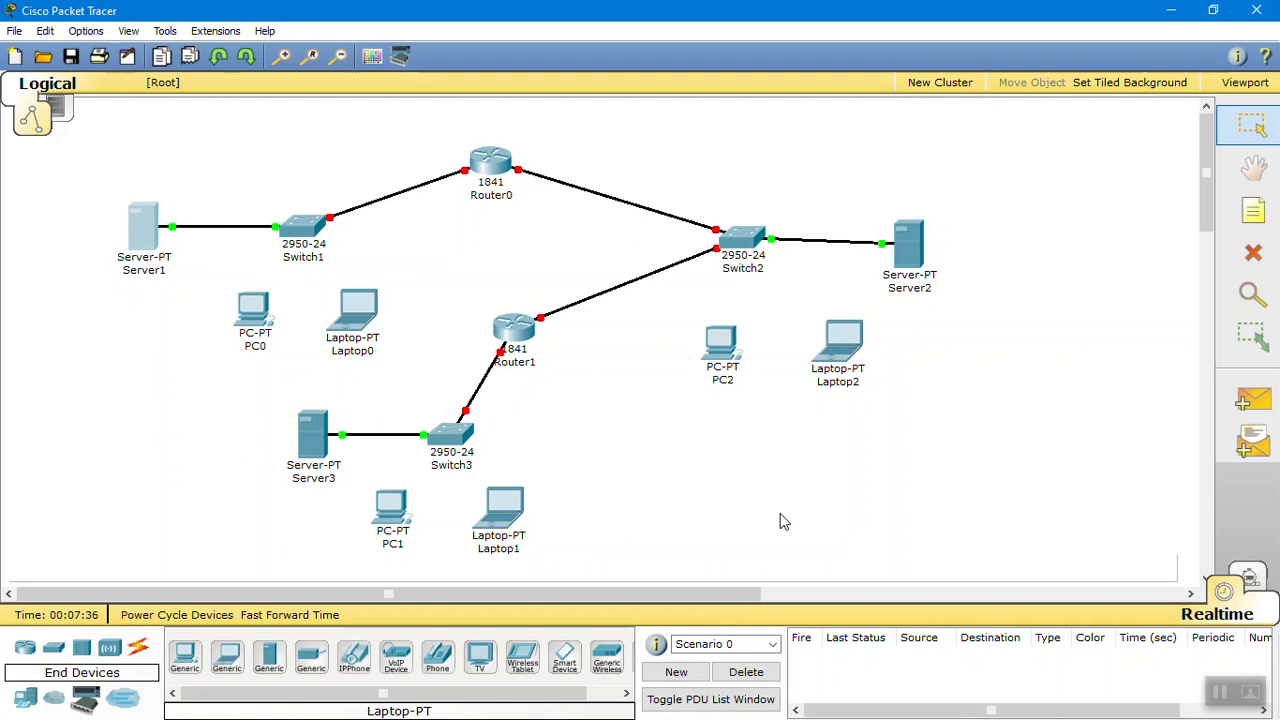
pyautogui.moveTo(288, 351)
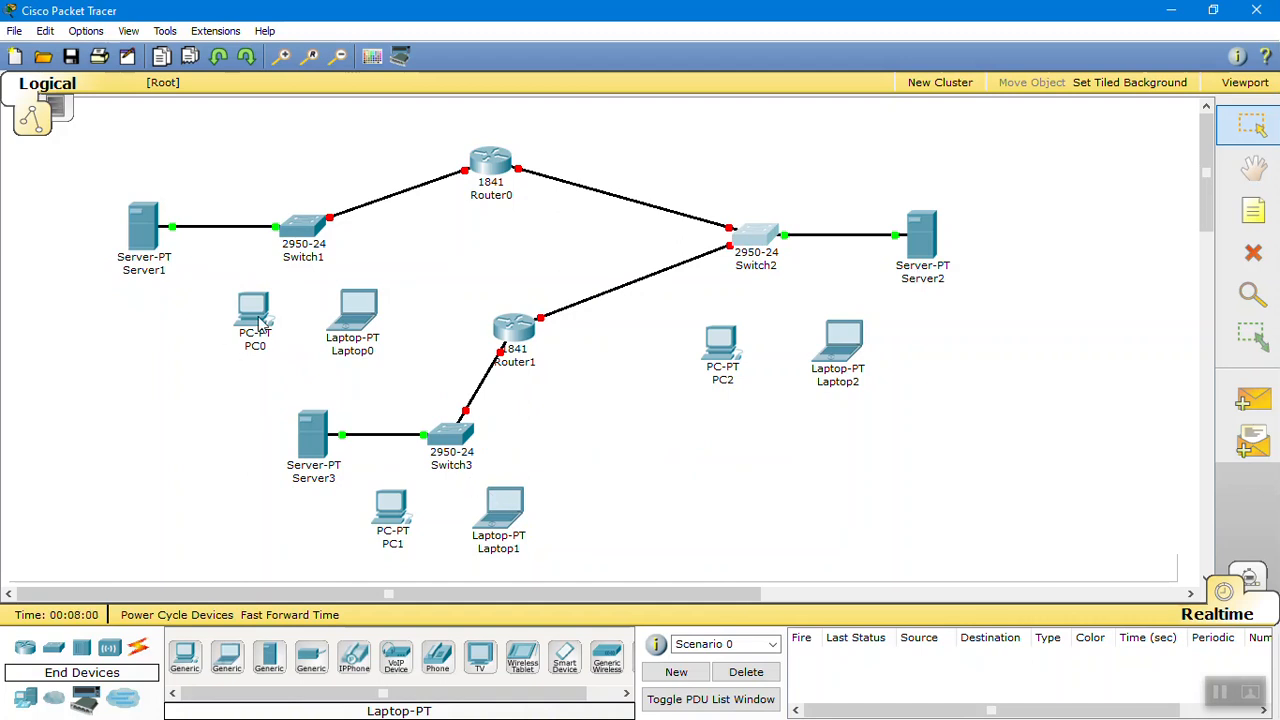
pyautogui.moveTo(258, 320); pyautogui.dragTo(236, 316)
pyautogui.moveTo(351, 312); pyautogui.dragTo(338, 304)
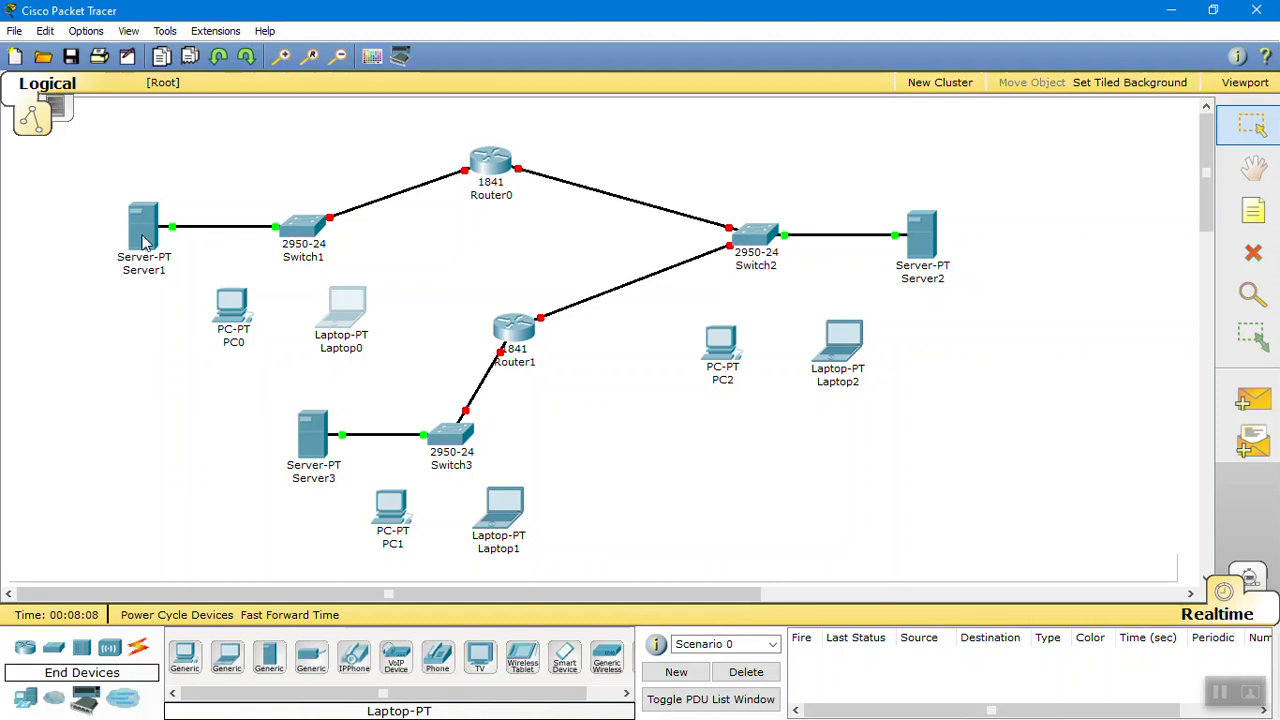
# Step: Adjust Router1's position slightly and move Router0 right so that it sits above Router1
pyautogui.moveTo(533, 340)
pyautogui.moveTo(533, 335); pyautogui.dragTo(530, 340)
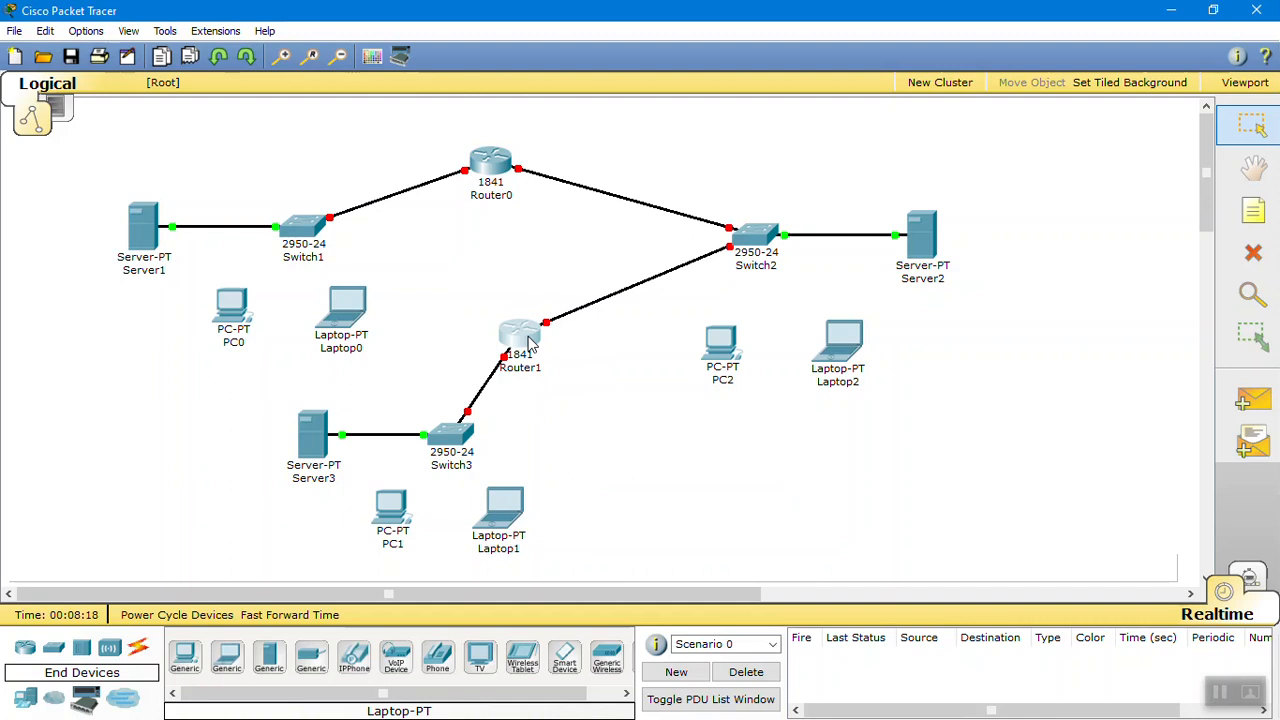
pyautogui.moveTo(528, 336); pyautogui.dragTo(529, 335)
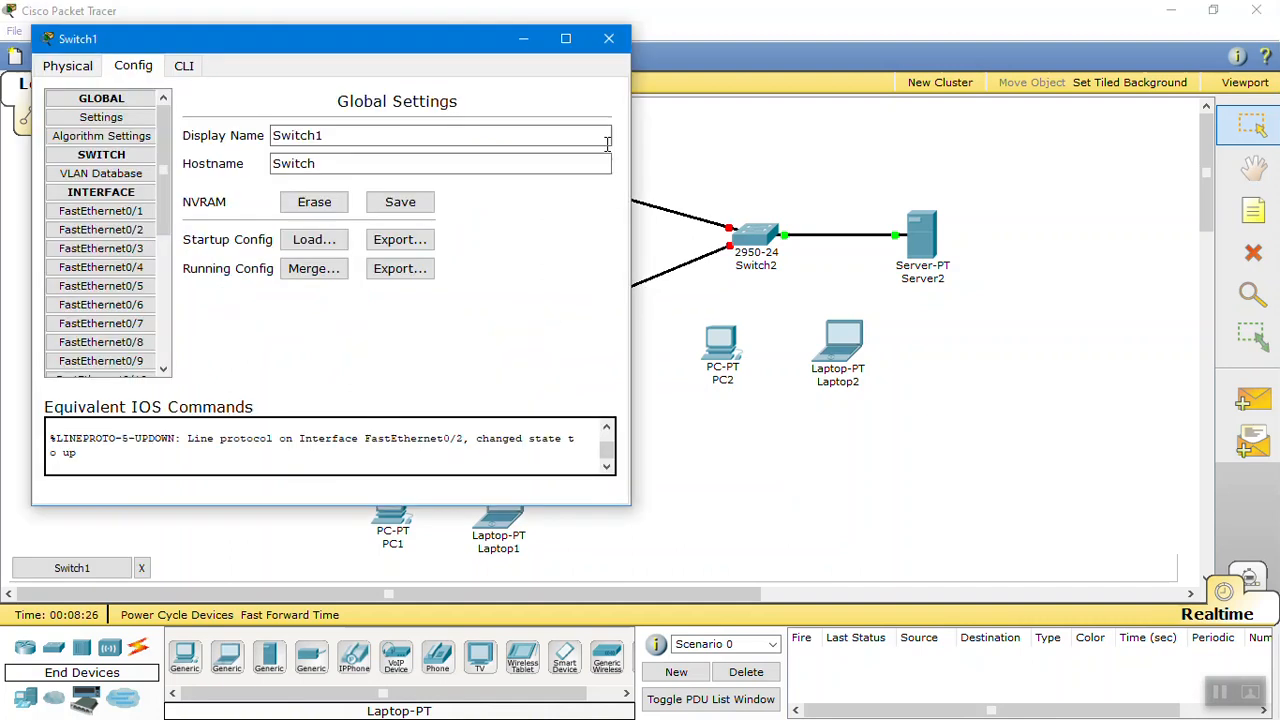
pyautogui.click(623, 34)
pyautogui.moveTo(494, 163); pyautogui.dragTo(515, 158)
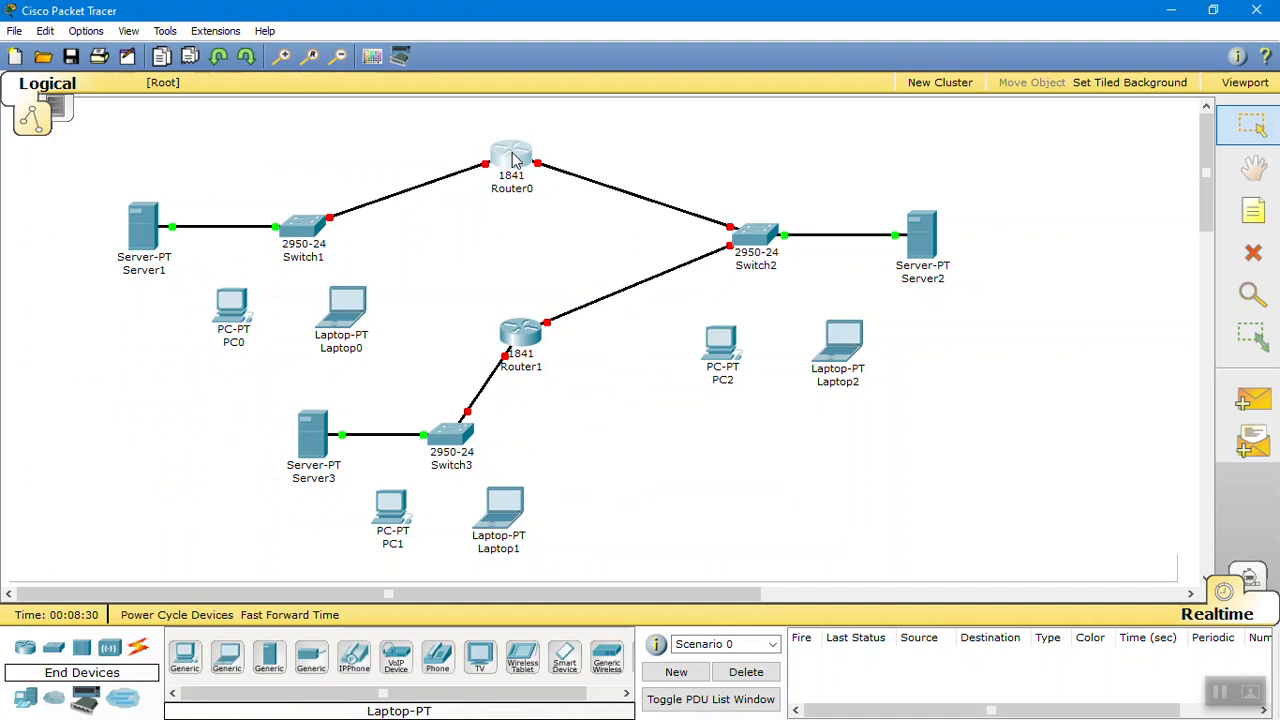
# Step: Connect PC0 and Laptop0 to Switch1 with copper straight-through cables
pyautogui.click(138, 648)
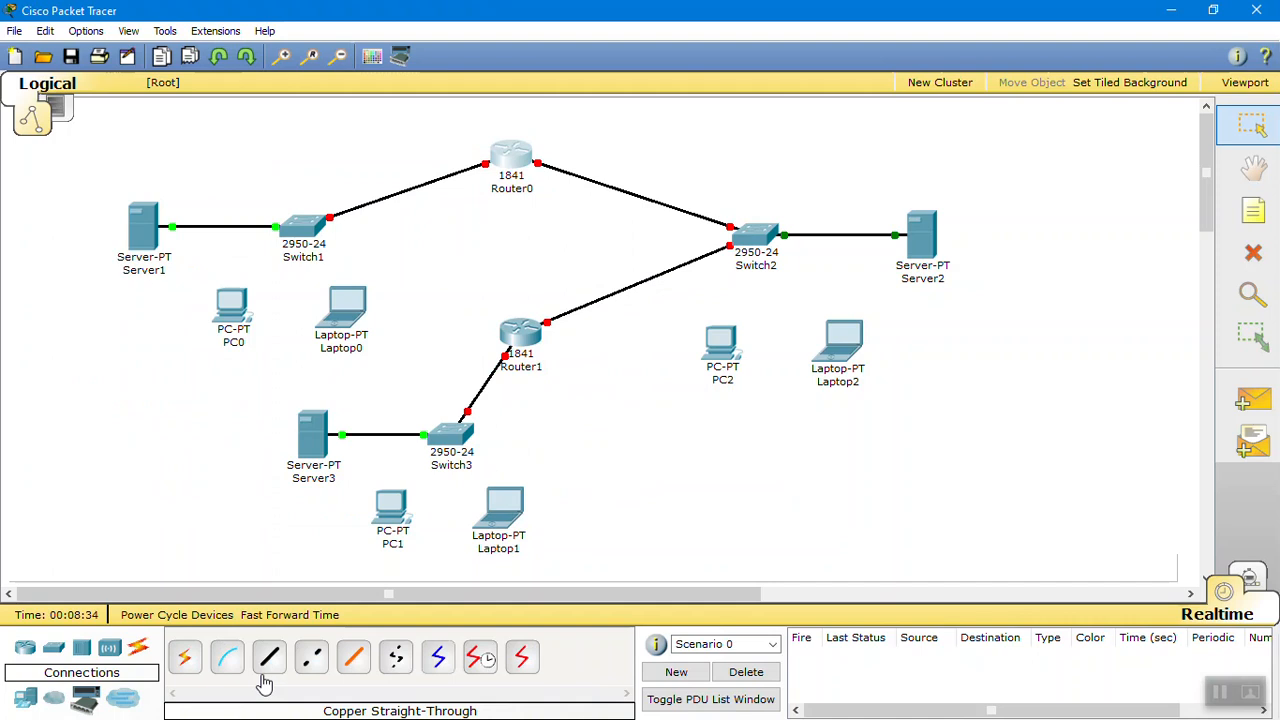
pyautogui.click(268, 660)
pyautogui.click(228, 306)
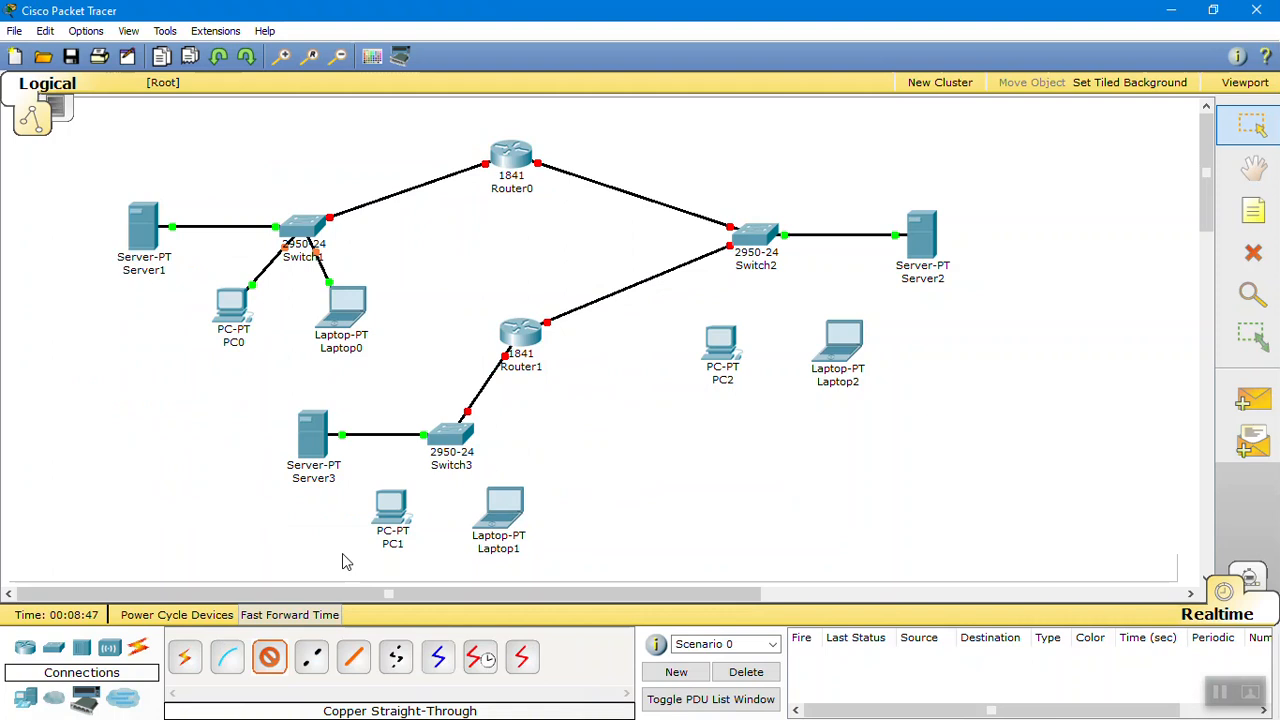
# Step: Connect PC1 and Laptop1 to Switch3 with copper straight-through cables
pyautogui.click(390, 508)
pyautogui.click(430, 521)
pyautogui.click(450, 440)
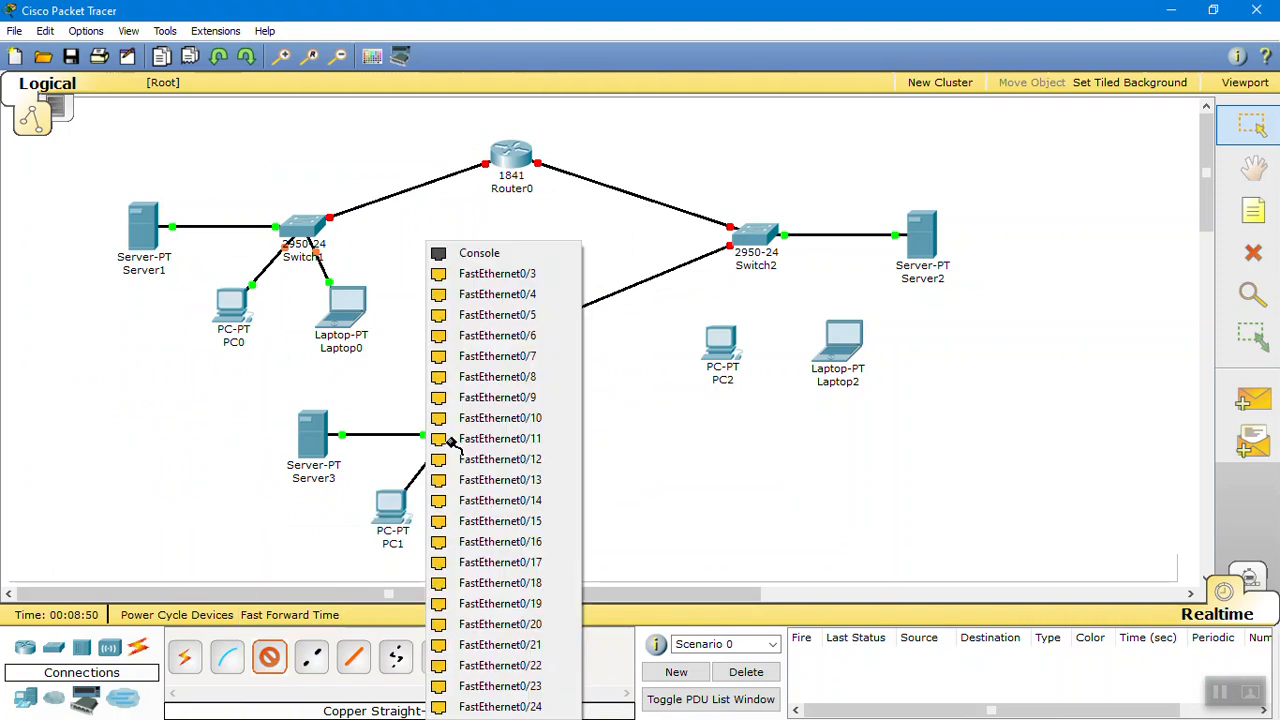
pyautogui.click(451, 441)
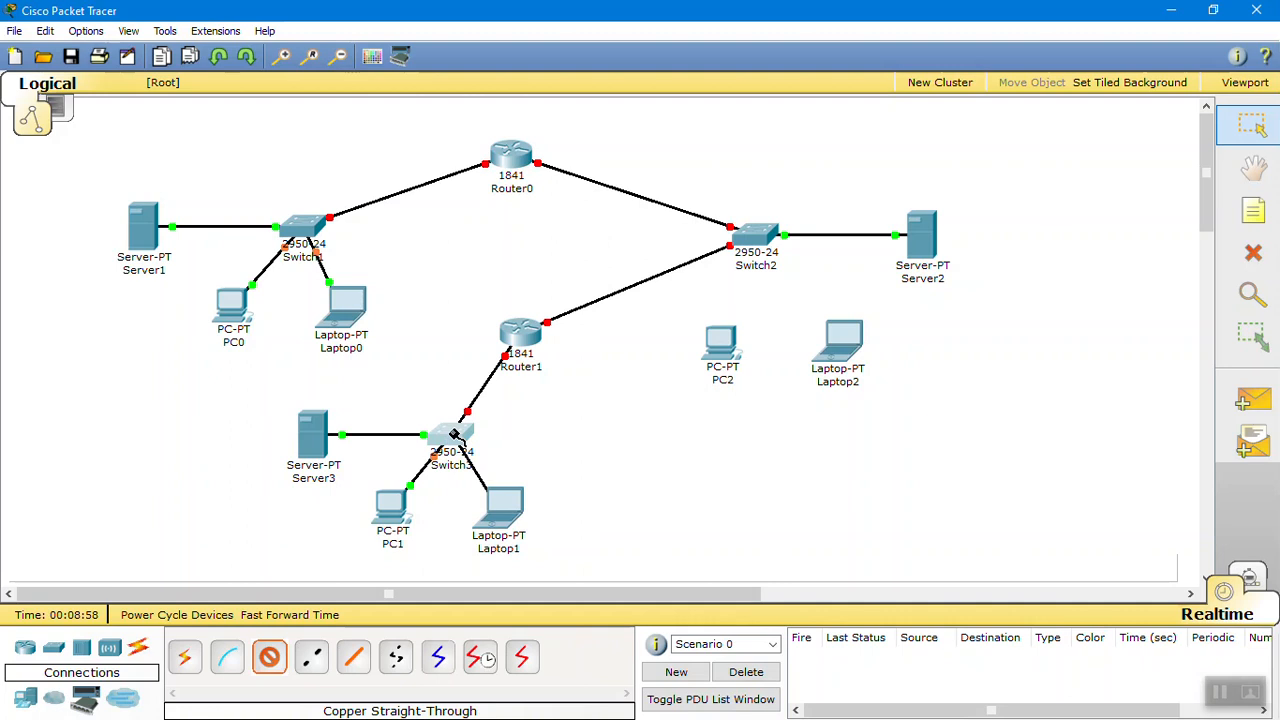
pyautogui.click(512, 508)
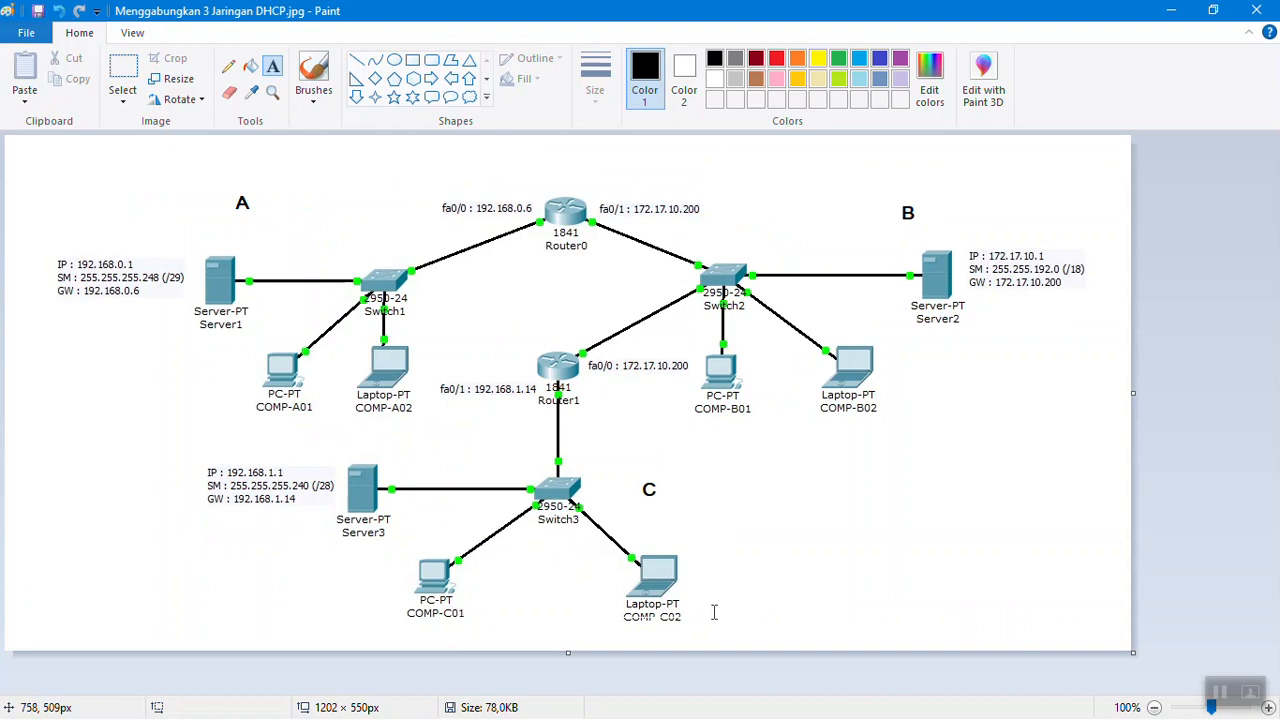
# Step: Check the client names in the Paint diagram and set PC0's display name to COMP-A01 in Packet Tracer
pyautogui.hotkey('alt', 'Tab')
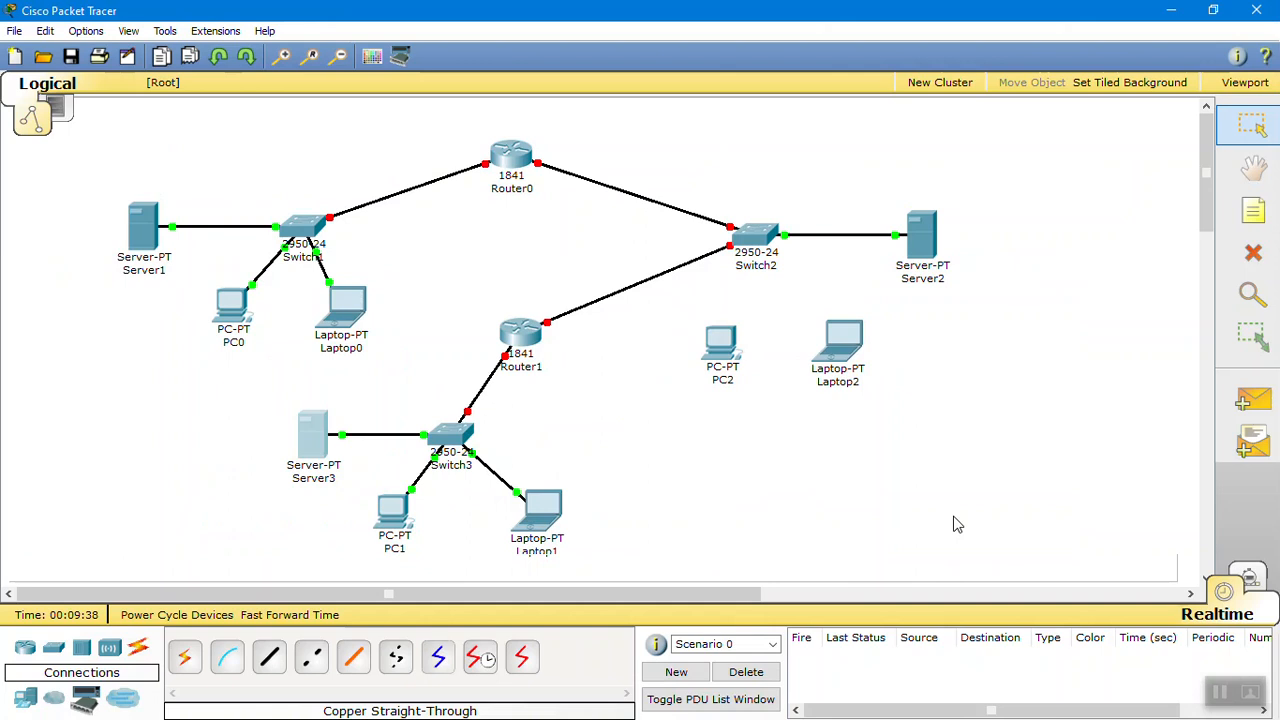
pyautogui.hotkey('alt', 'Tab')
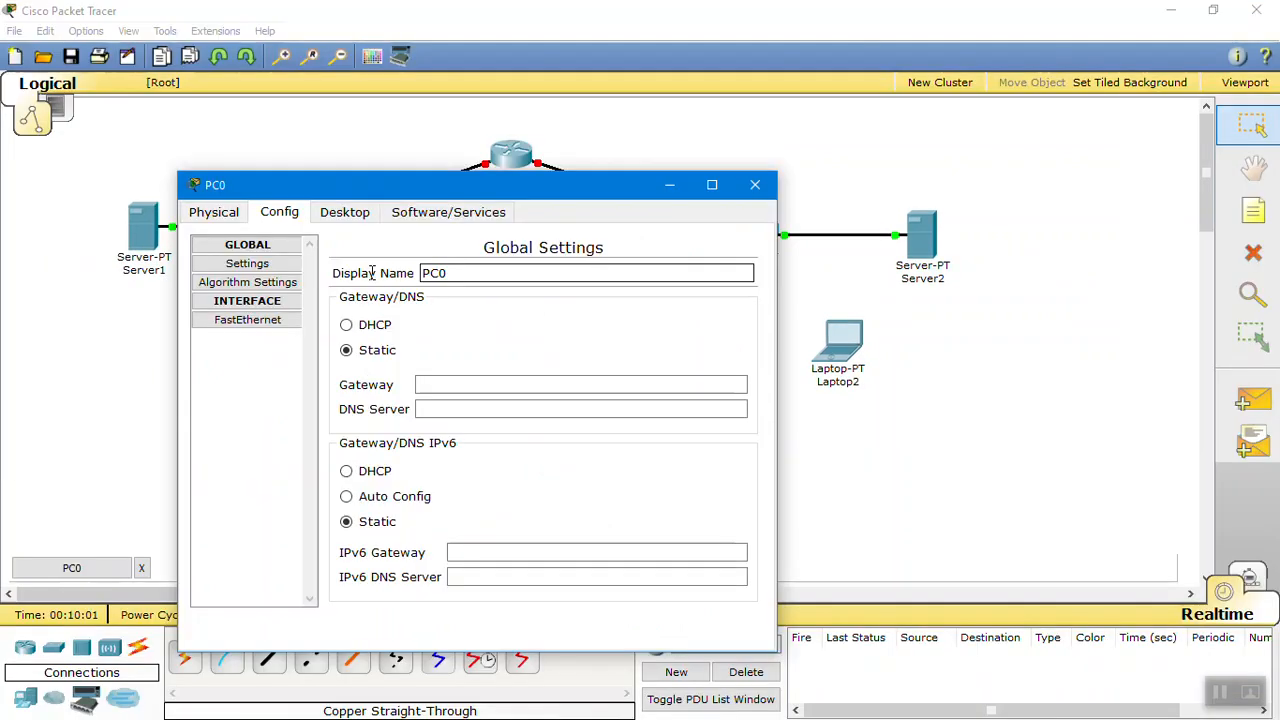
pyautogui.press('BackSpace')
pyautogui.press('BackSpace')
pyautogui.press('BackSpace')
pyautogui.write('COMP-A01')
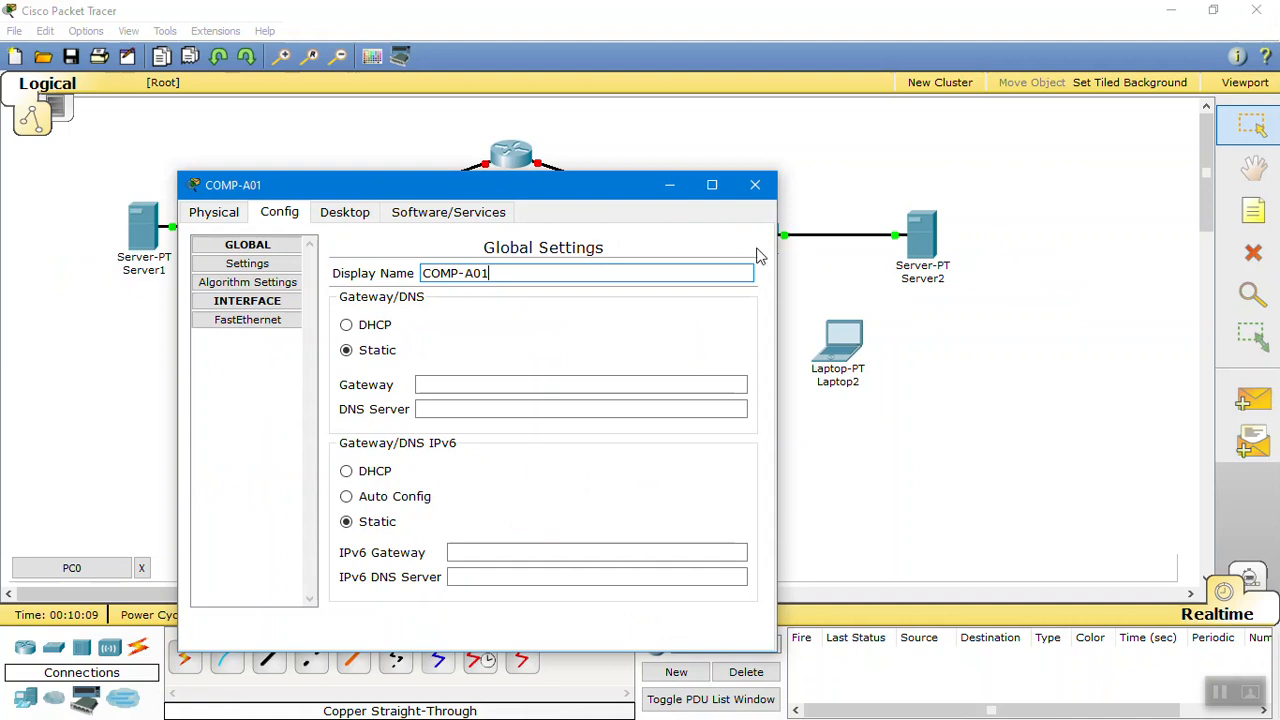
pyautogui.click(755, 184)
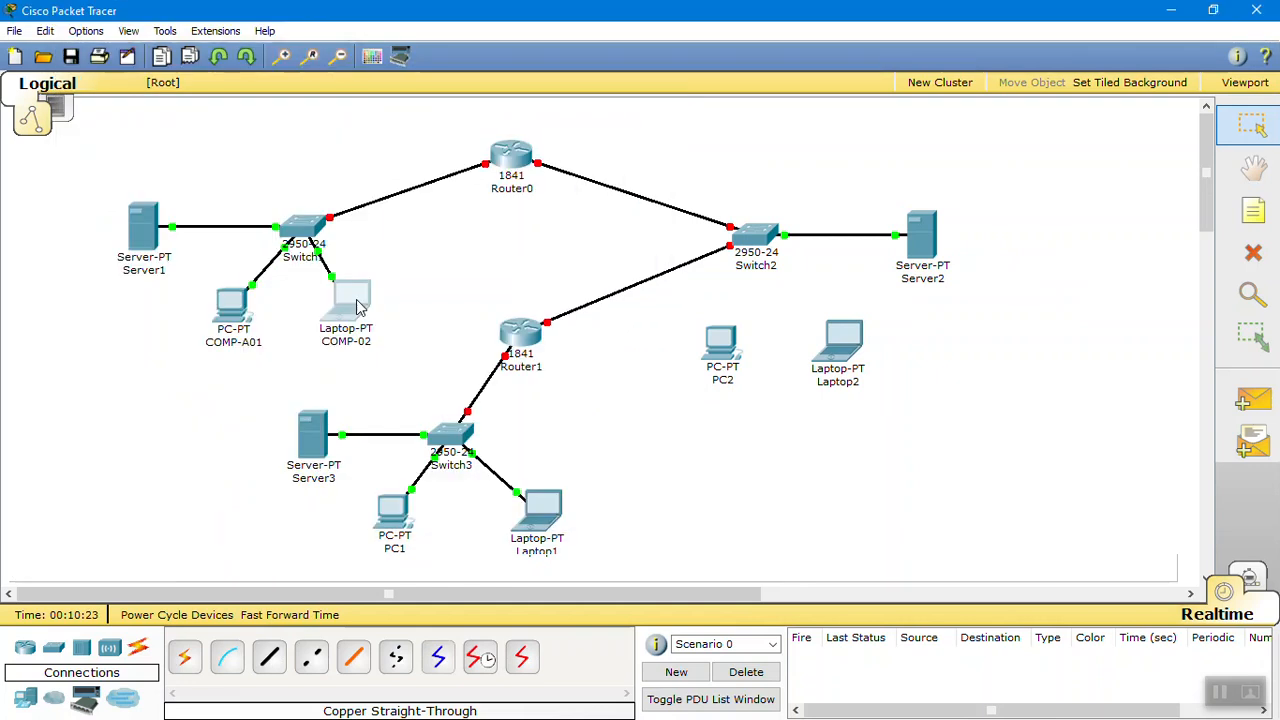
# Step: Connect PC2 and Laptop2 to Switch2 with copper straight-through cables, using each client's FastEthernet port
pyautogui.click(269, 657)
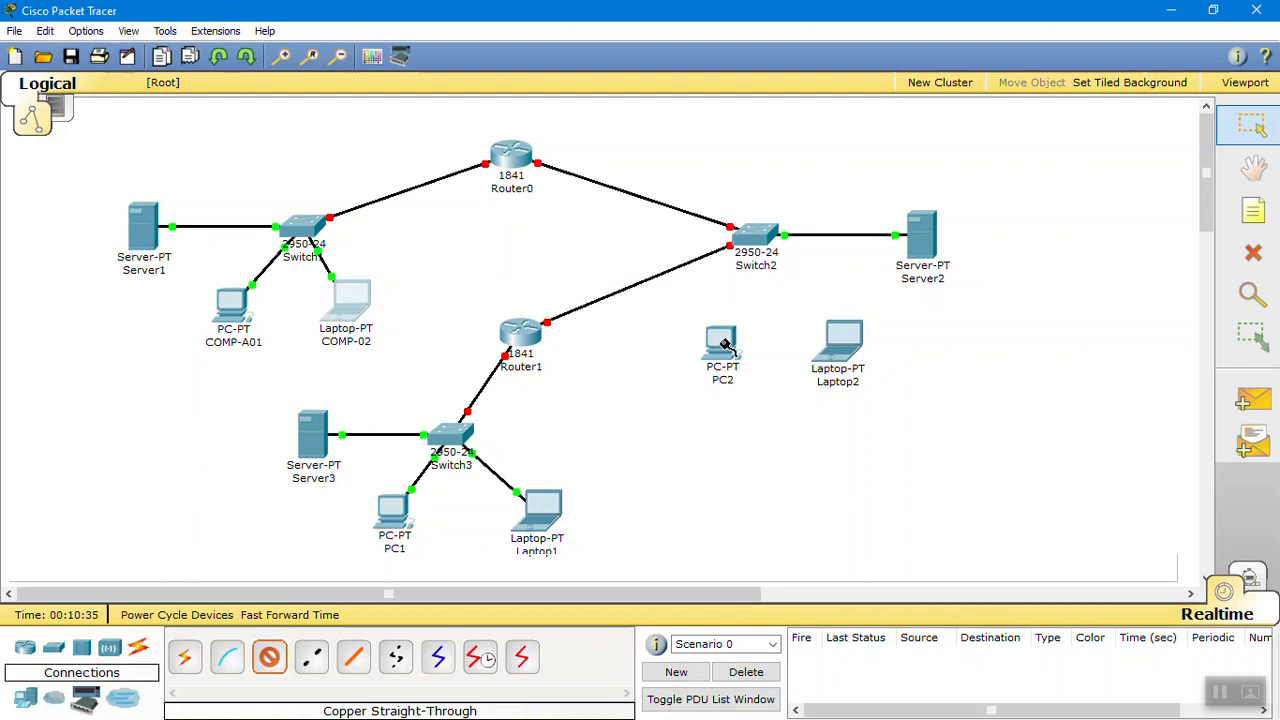
pyautogui.click(724, 343)
pyautogui.click(745, 356)
pyautogui.click(755, 235)
pyautogui.click(785, 256)
pyautogui.click(269, 657)
pyautogui.click(844, 344)
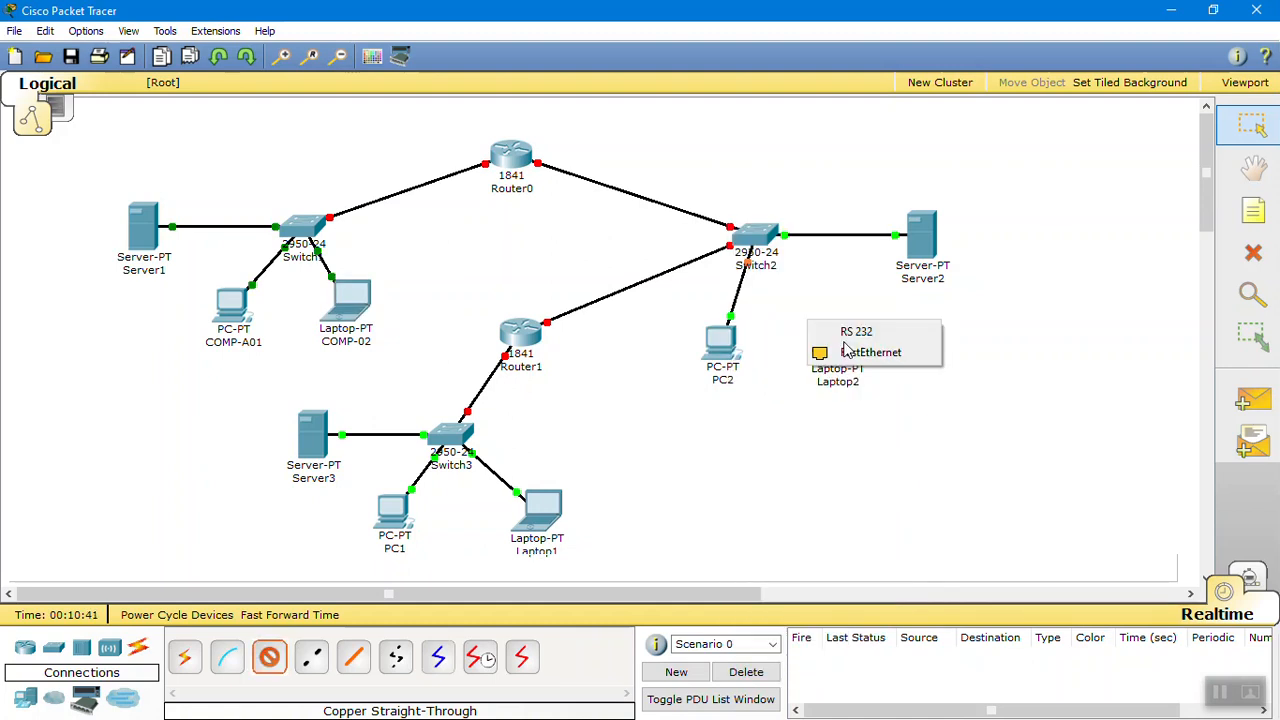
pyautogui.click(845, 352)
pyautogui.click(752, 234)
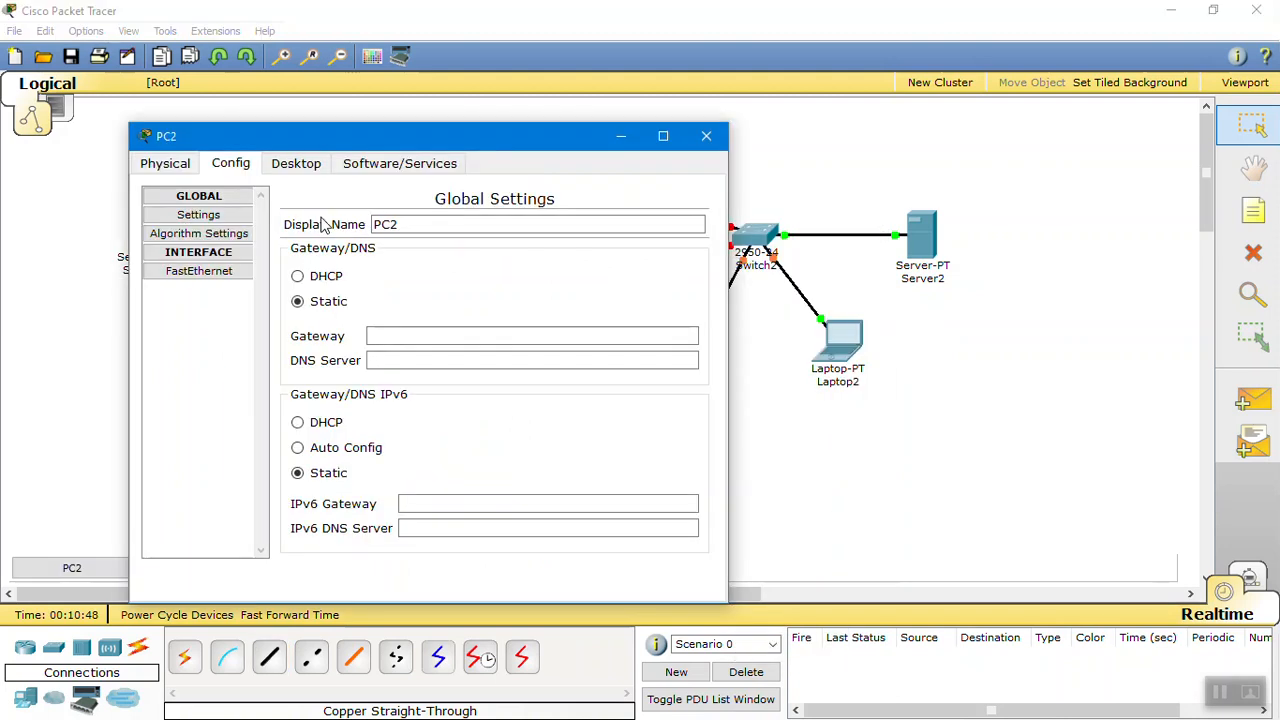
# Step: Set the display names of PC2, Laptop2, PC1 and Laptop1 to COMP-B01, COMP-B02, COMP-C01 and COMP-C02 respectively
pyautogui.doubleClick(435, 224)
pyautogui.write('COMP-B01')
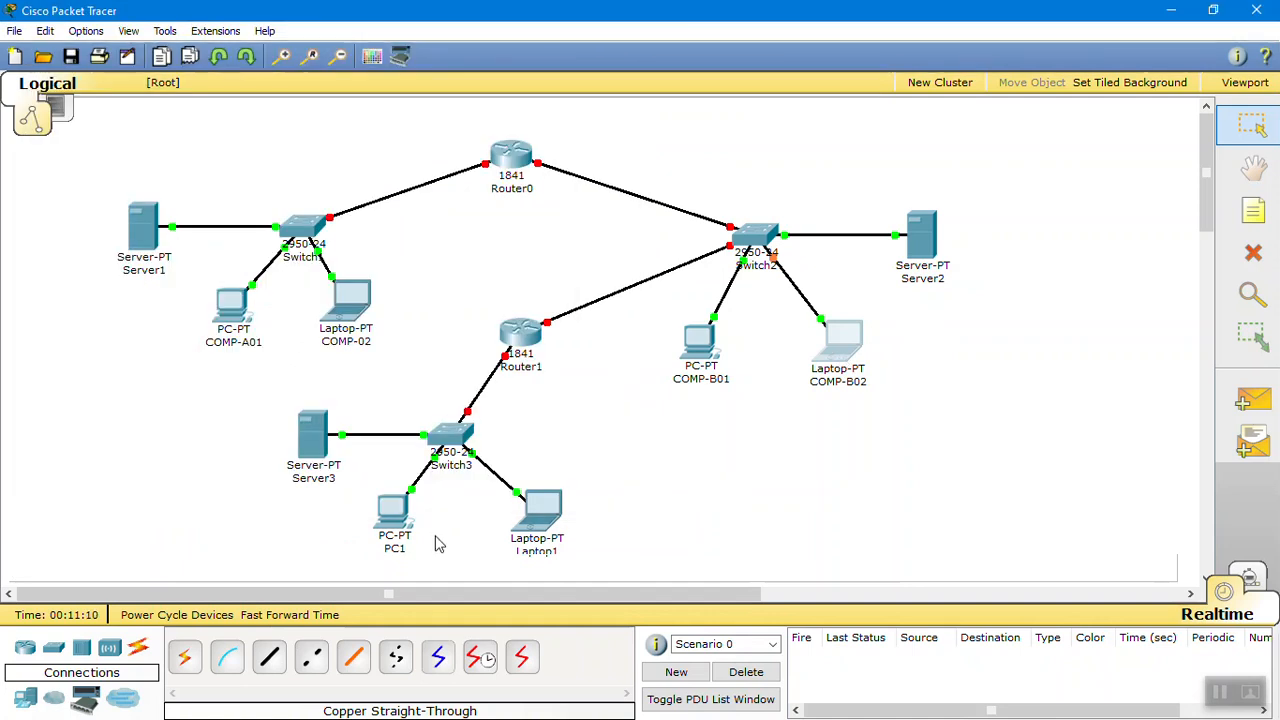
pyautogui.moveTo(405, 522)
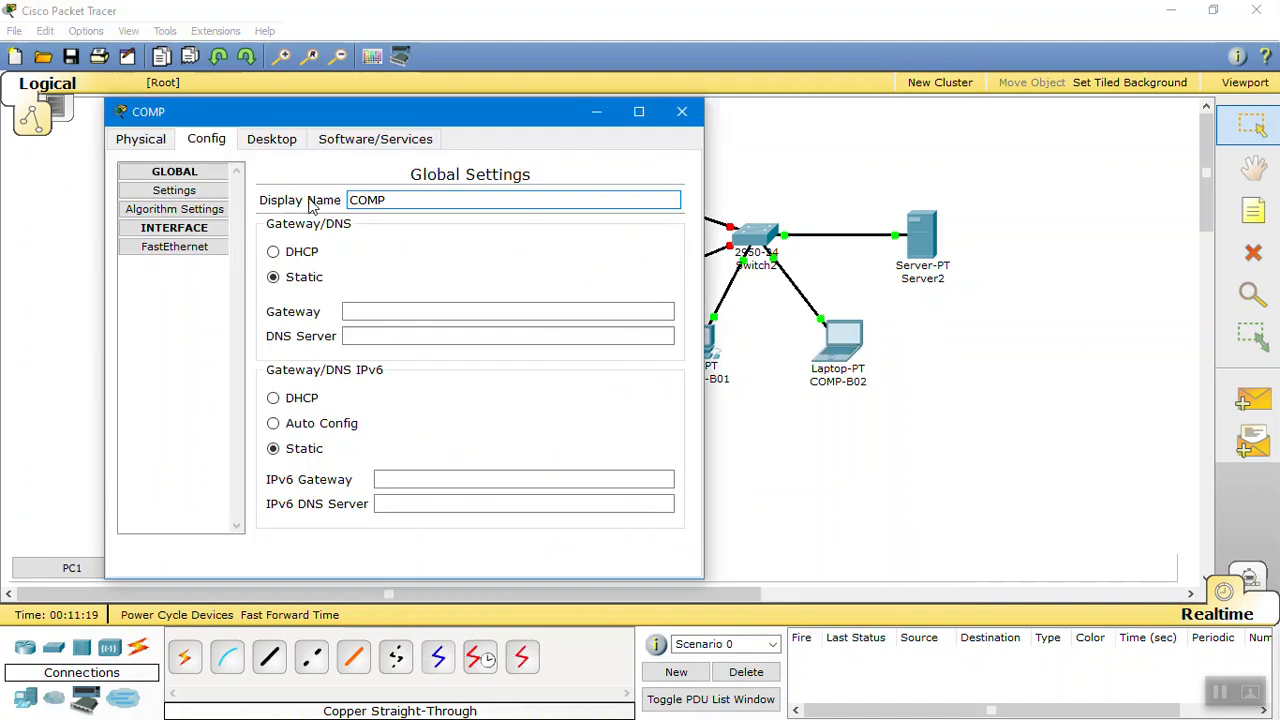
pyautogui.write('-C')
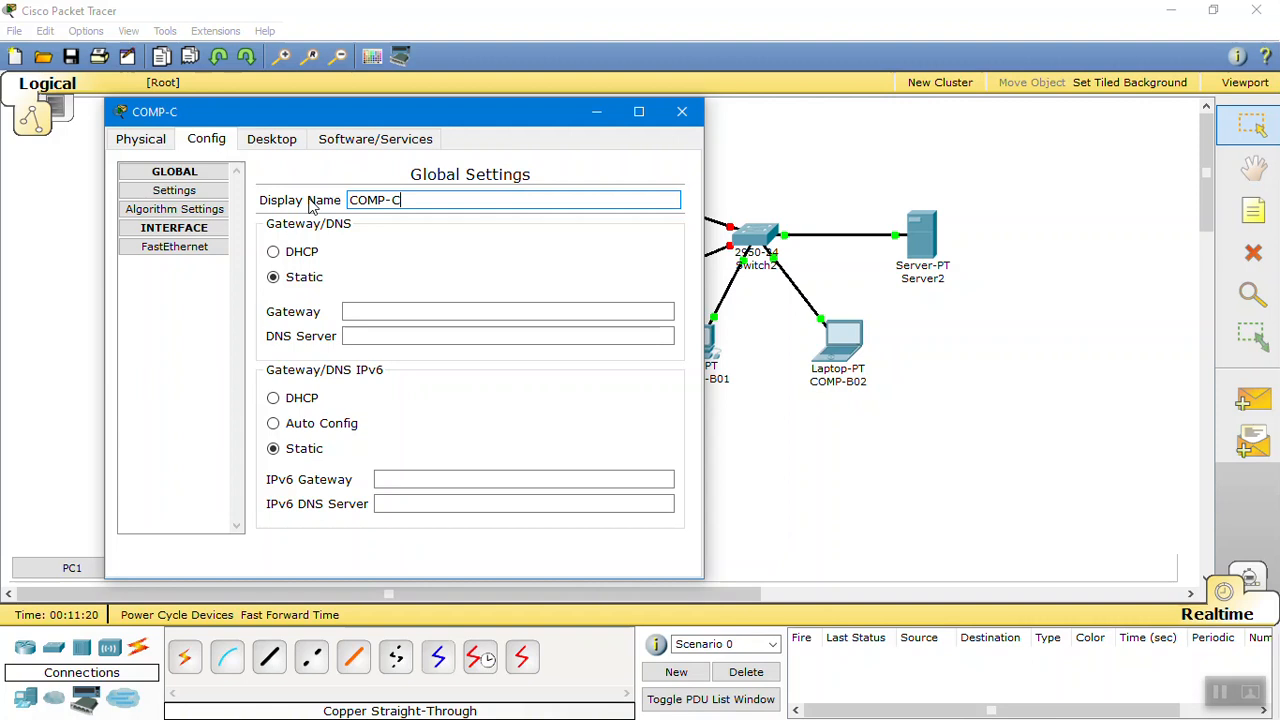
pyautogui.write('01')
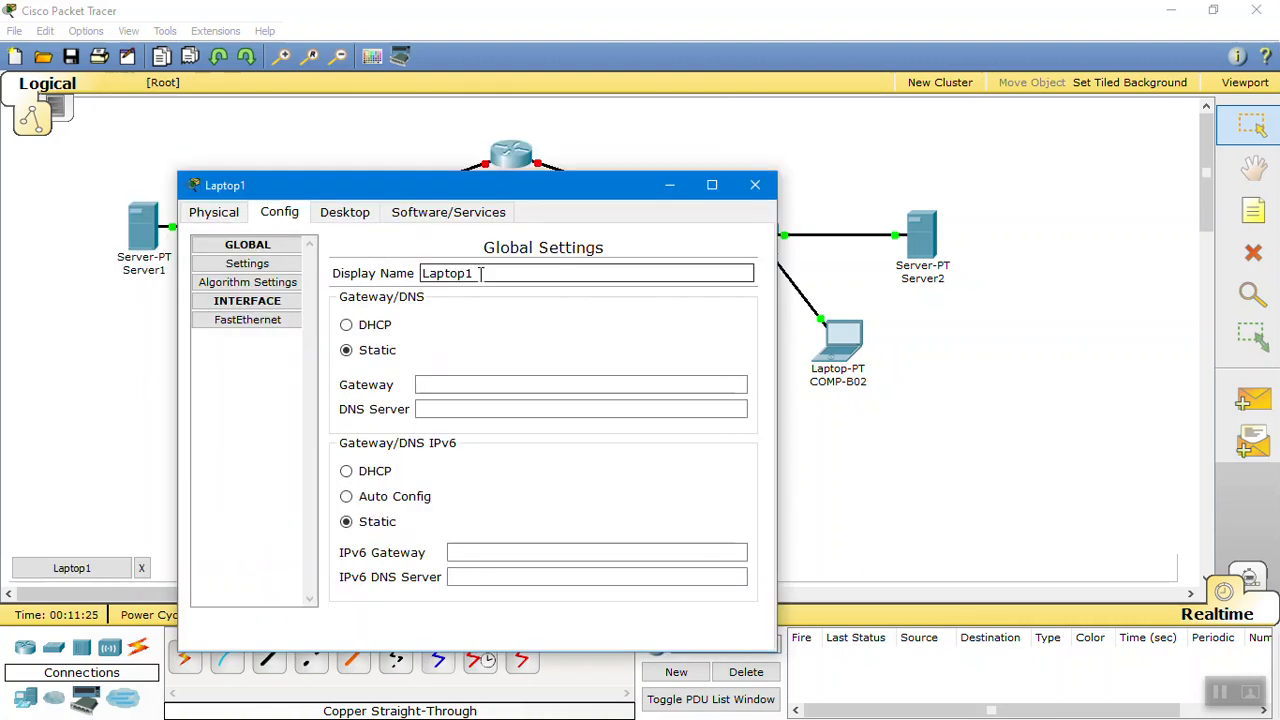
pyautogui.doubleClick(481, 273)
pyautogui.write('COMP')
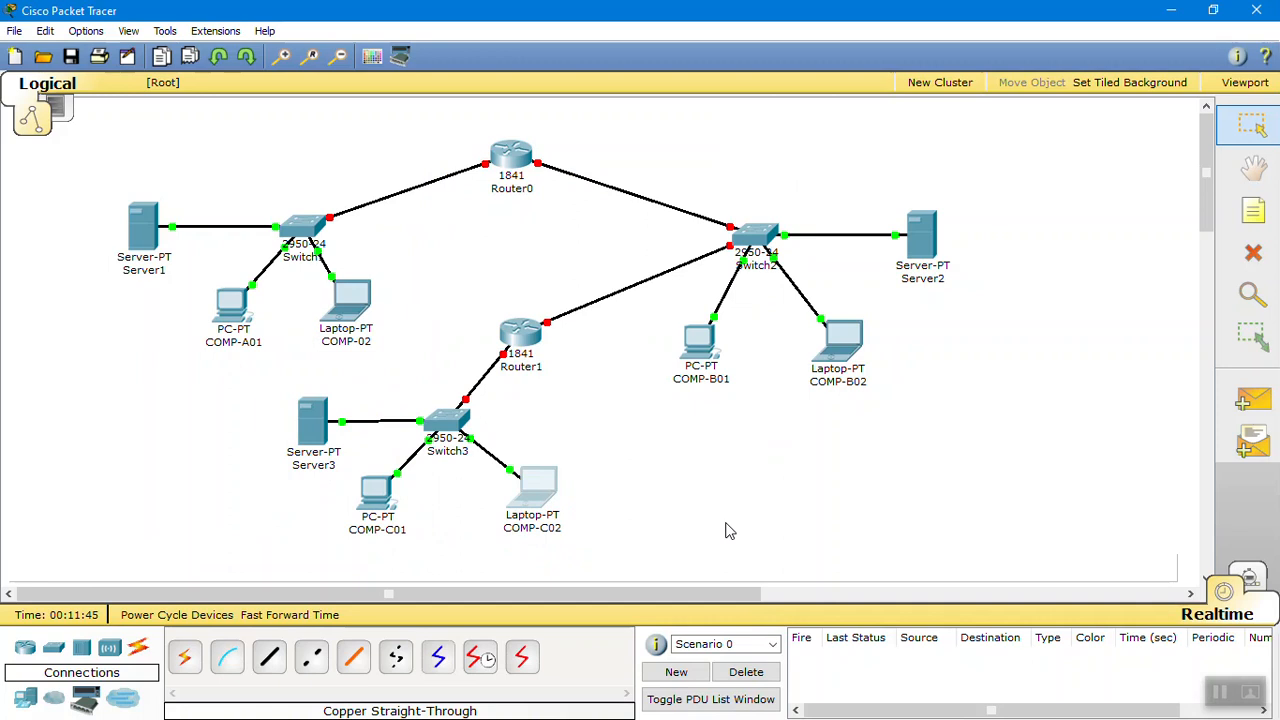
# Step: Move Router1 slightly up, closer to Router0
pyautogui.click(377, 490)
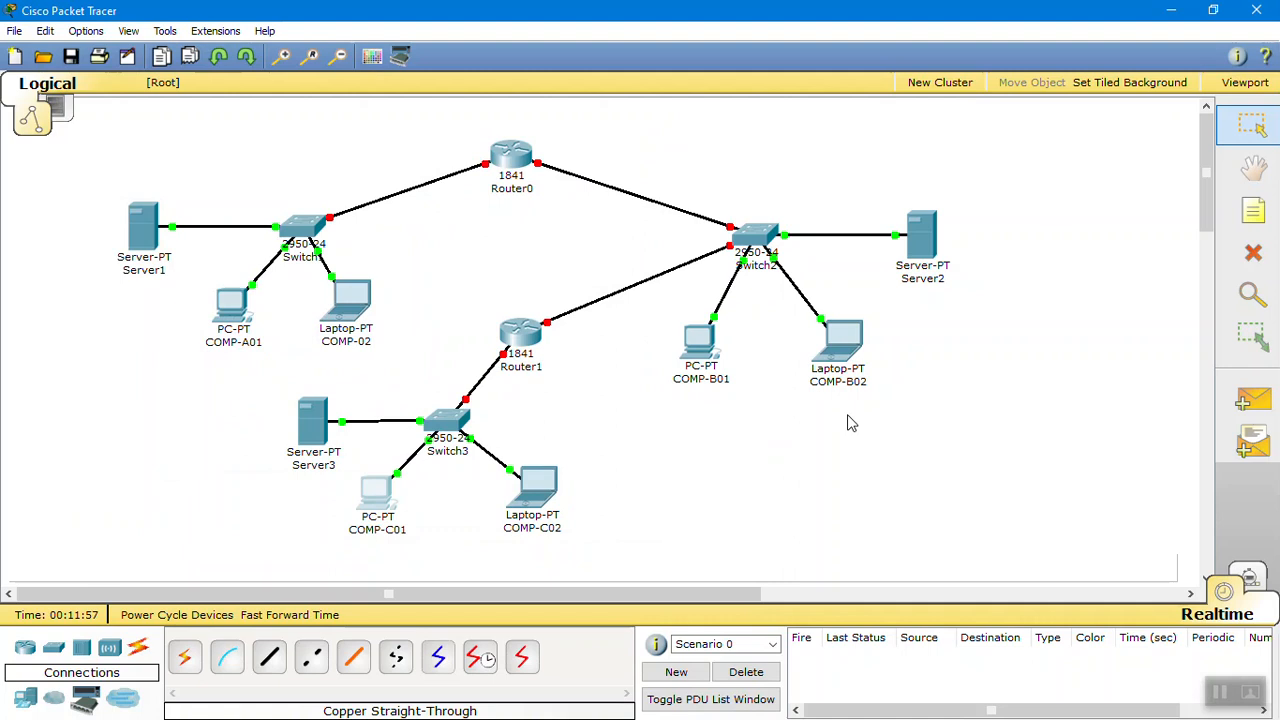
pyautogui.moveTo(520, 328); pyautogui.dragTo(520, 315)
# Step: Try to send a simple PDU from Server2 to COMP-B02 and to COMP-B01, and leave the PDU tool
pyautogui.press('p')
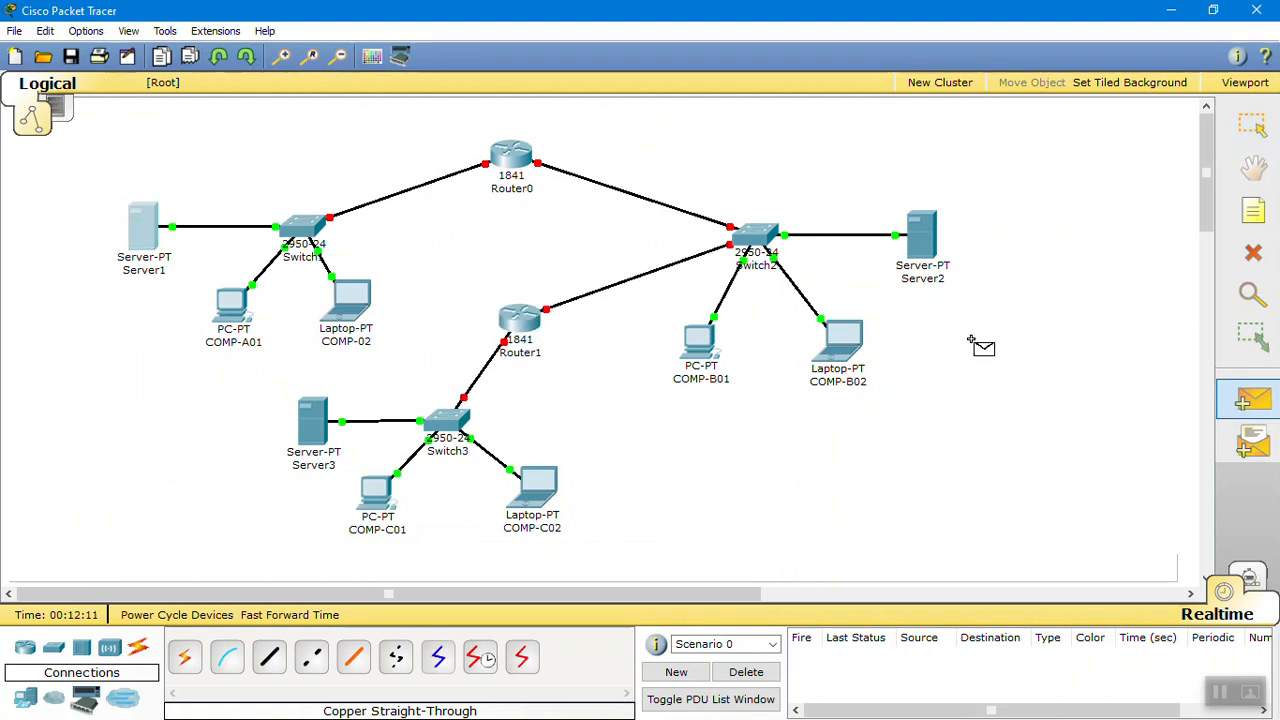
pyautogui.click(921, 235)
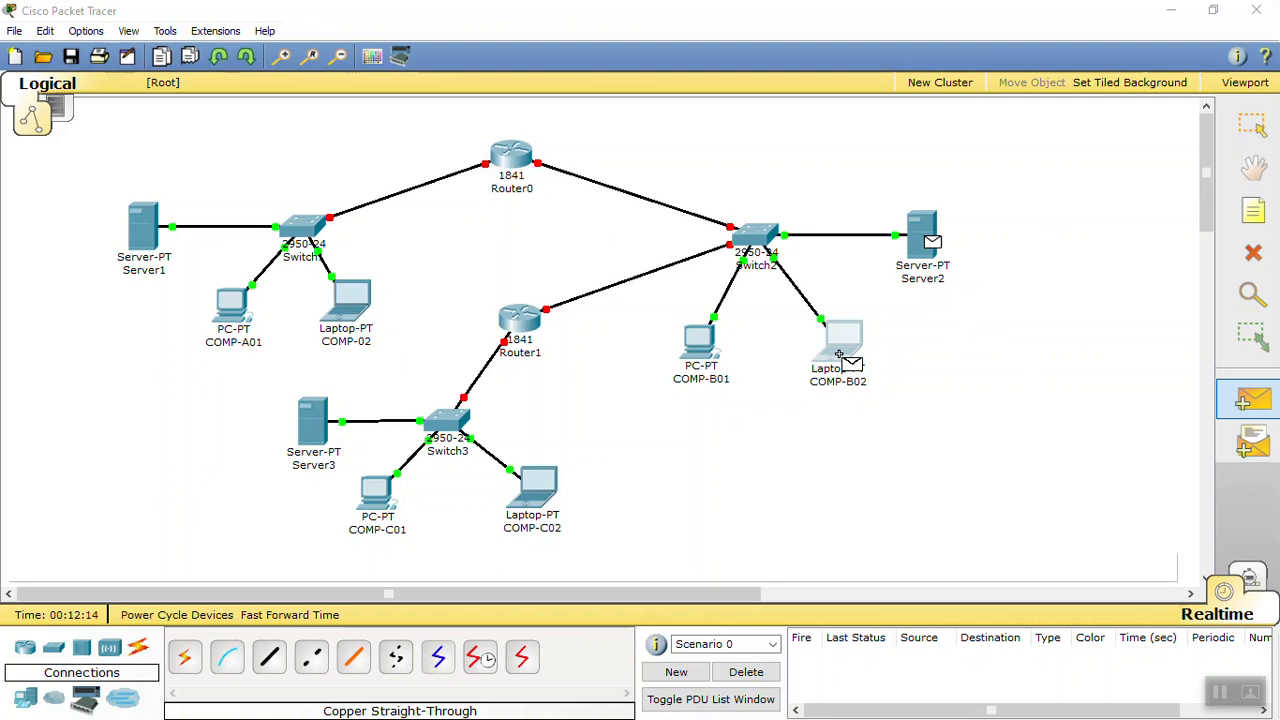
pyautogui.click(839, 354)
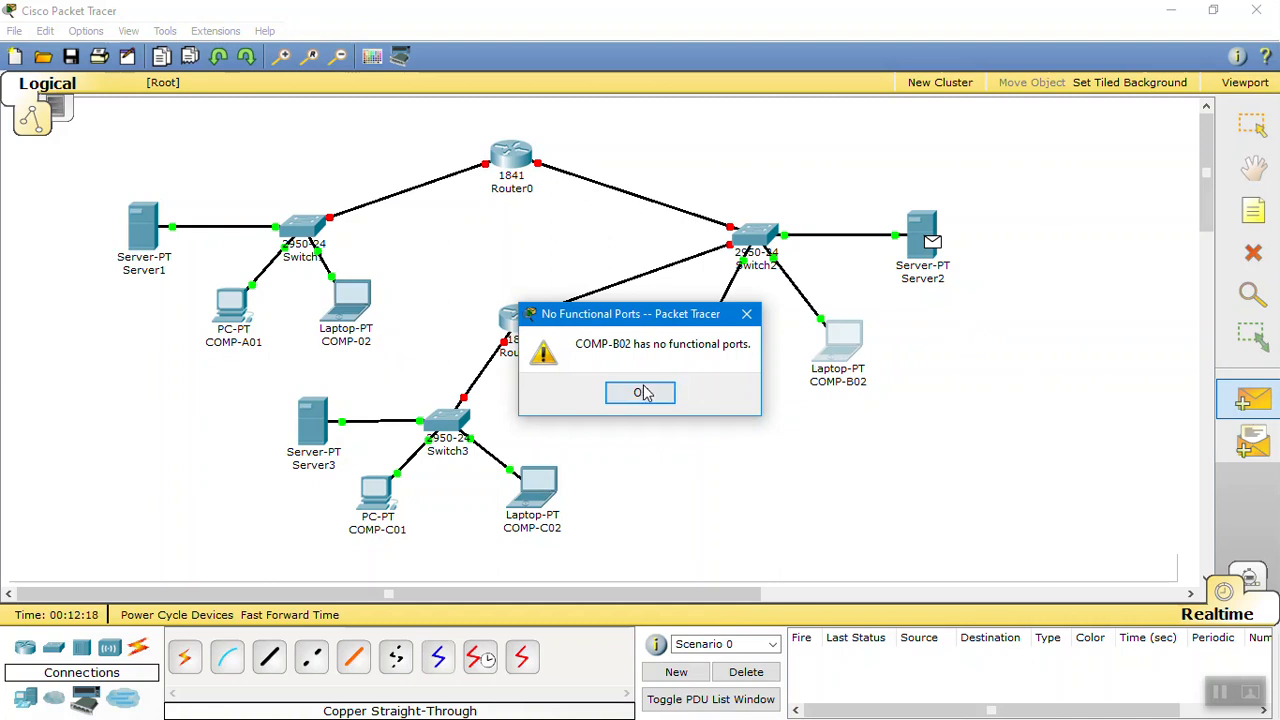
pyautogui.click(646, 393)
pyautogui.click(843, 348)
pyautogui.click(650, 393)
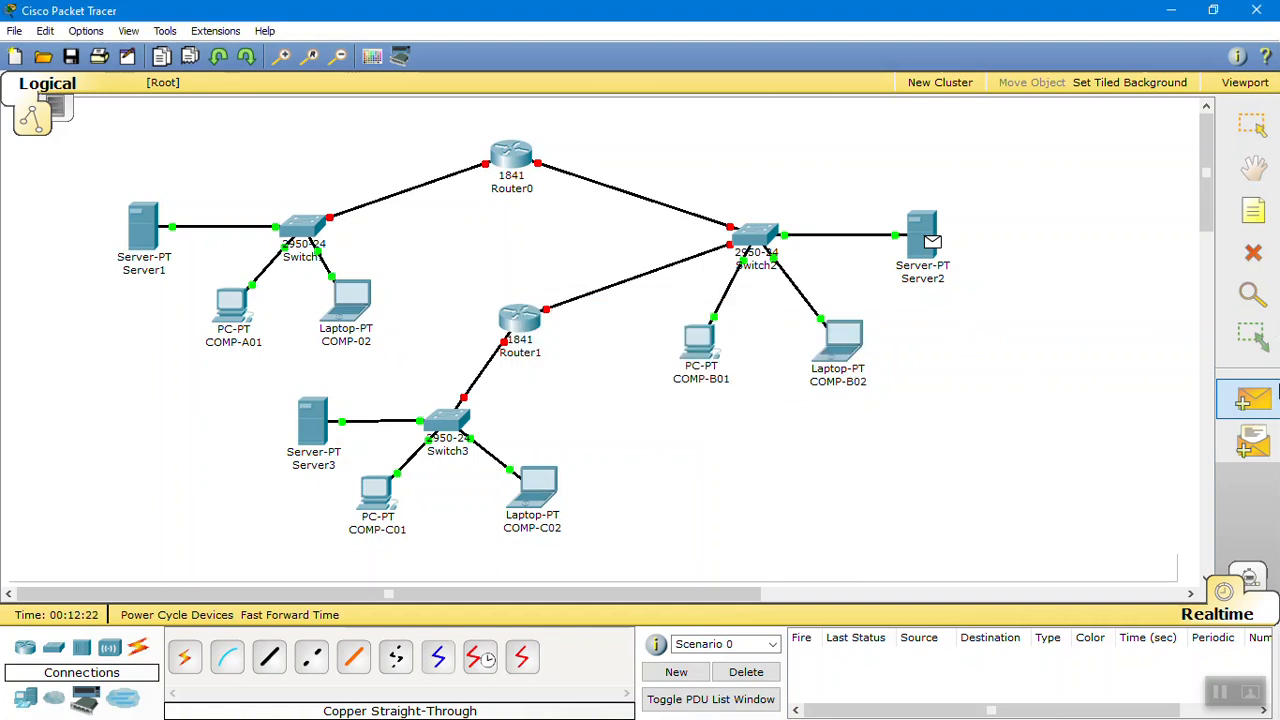
pyautogui.click(705, 345)
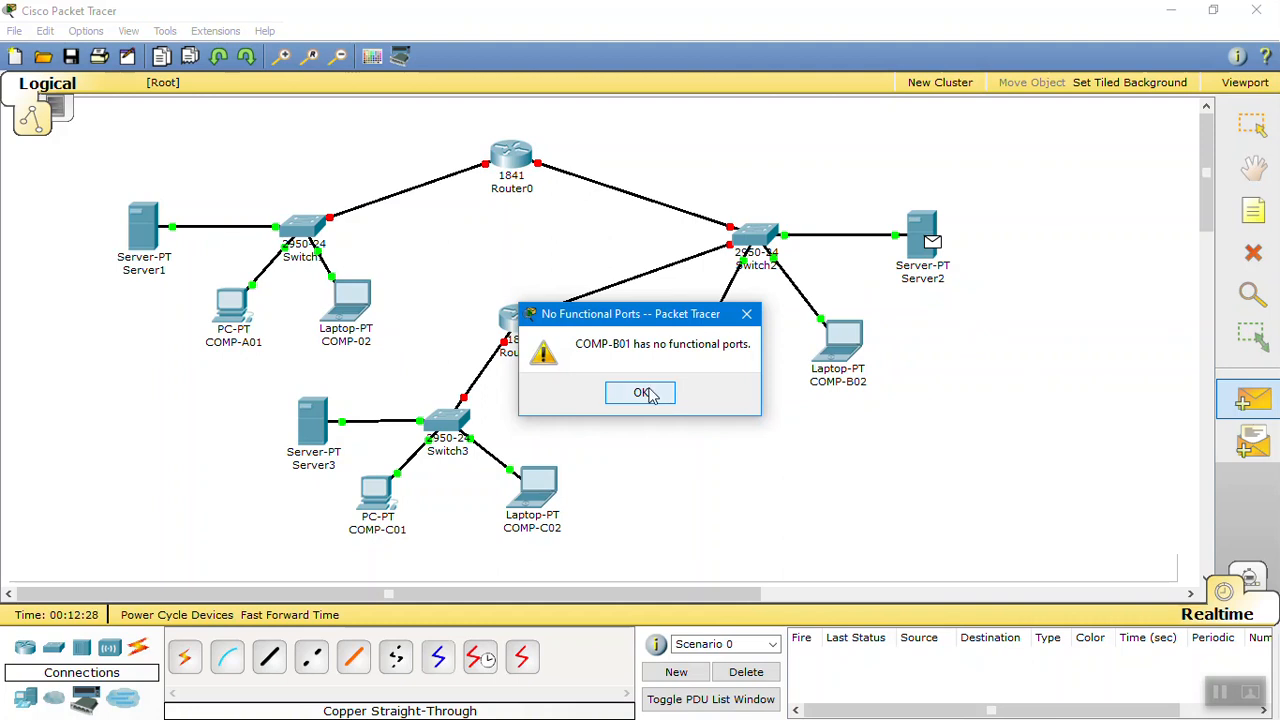
pyautogui.click(646, 393)
pyautogui.press('Escape')
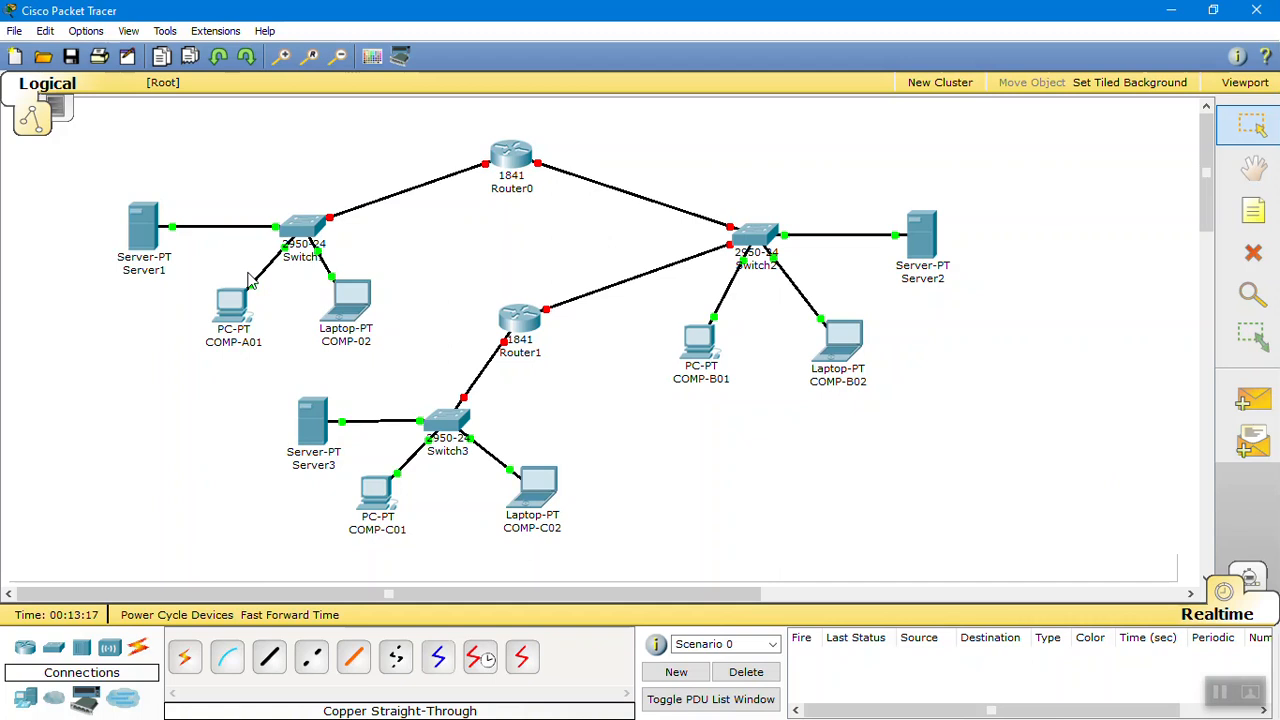
# Step: Add the note "LAB. A" above the Server1 and Switch1 network and shift it slightly right
pyautogui.click(1254, 212)
pyautogui.click(187, 165)
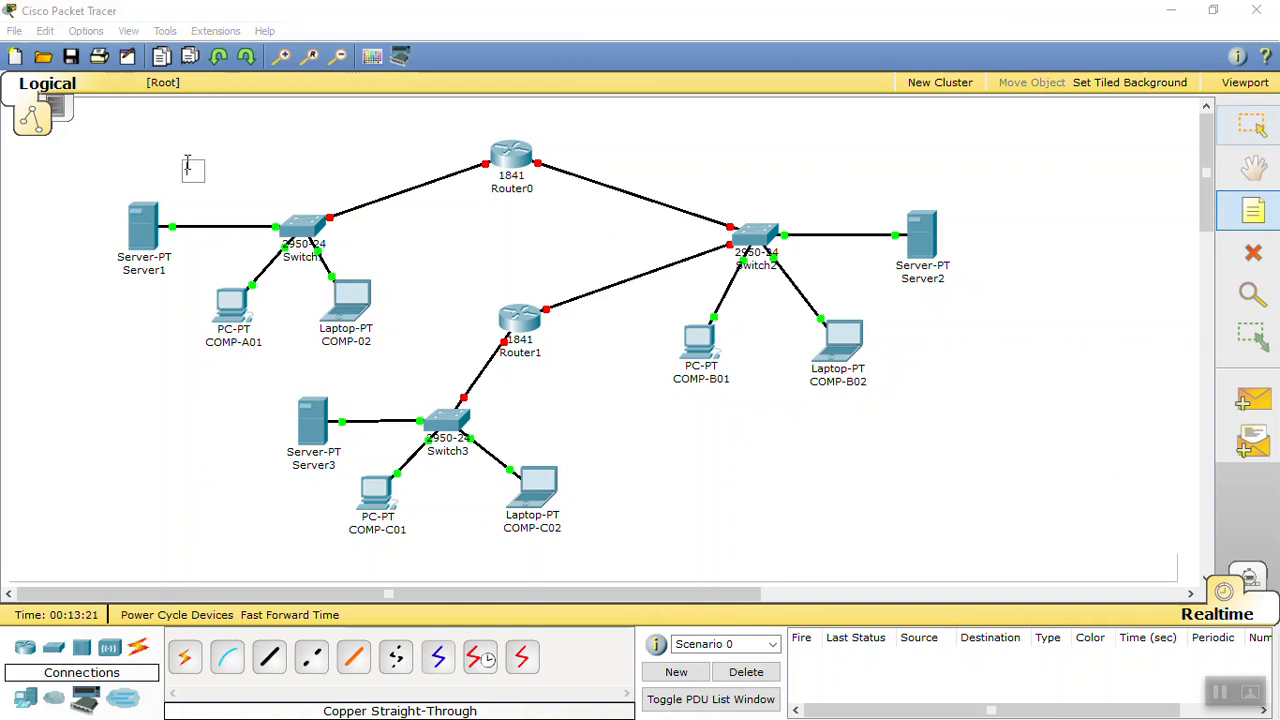
pyautogui.write('LAB')
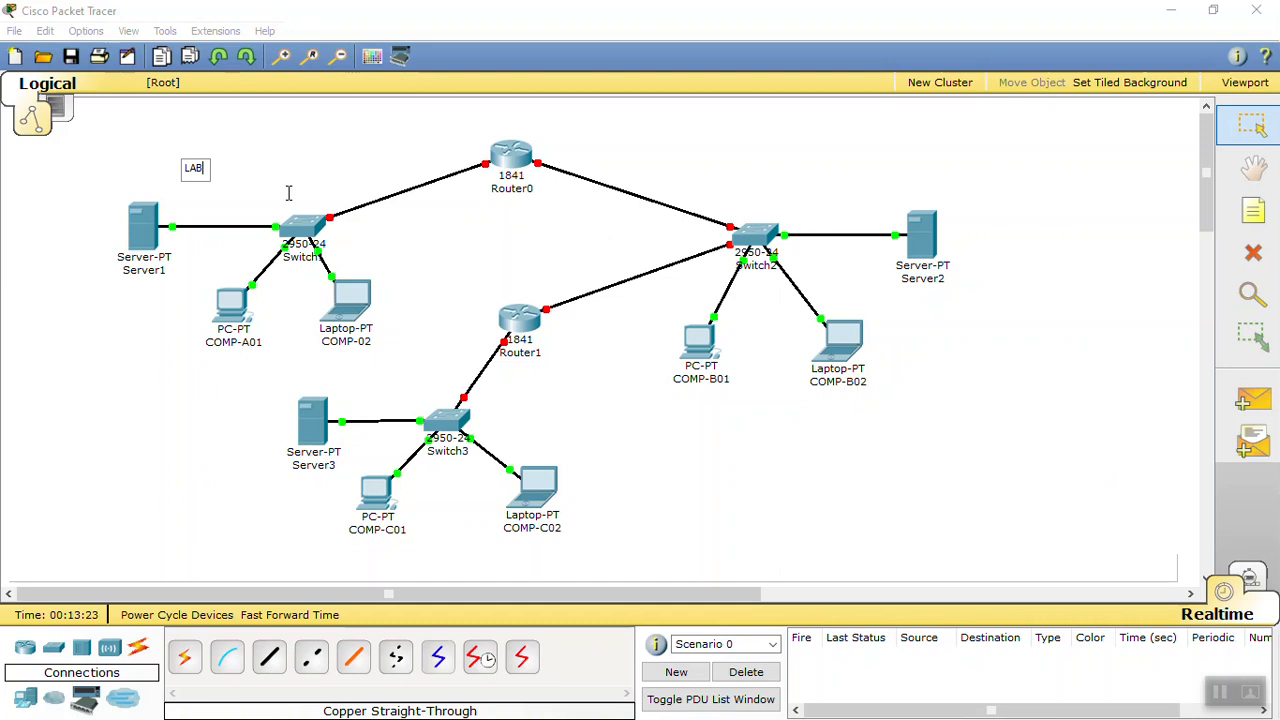
pyautogui.write('. A')
pyautogui.click(288, 192)
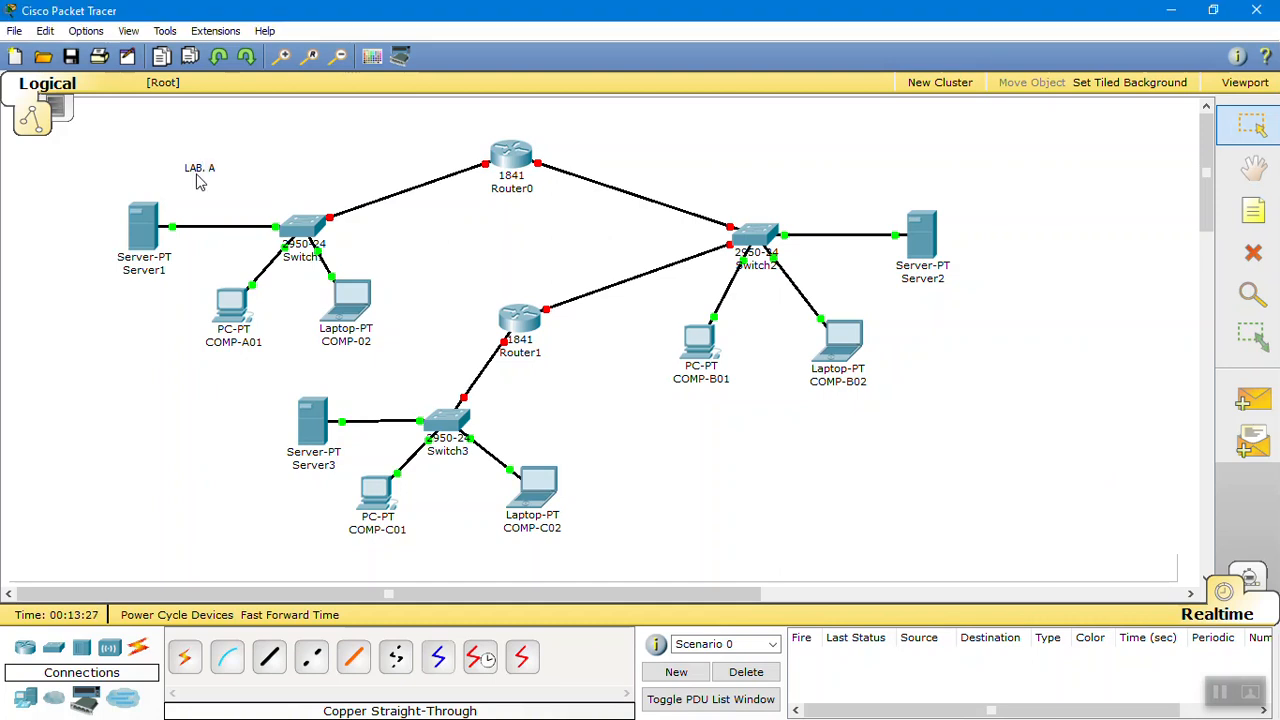
pyautogui.moveTo(197, 181); pyautogui.dragTo(223, 170)
# Step: Switch to the Paint diagram and examine Server1's IP address, subnet mask and gateway in network A at 200% zoom
pyautogui.hotkey('alt', 'Tab')
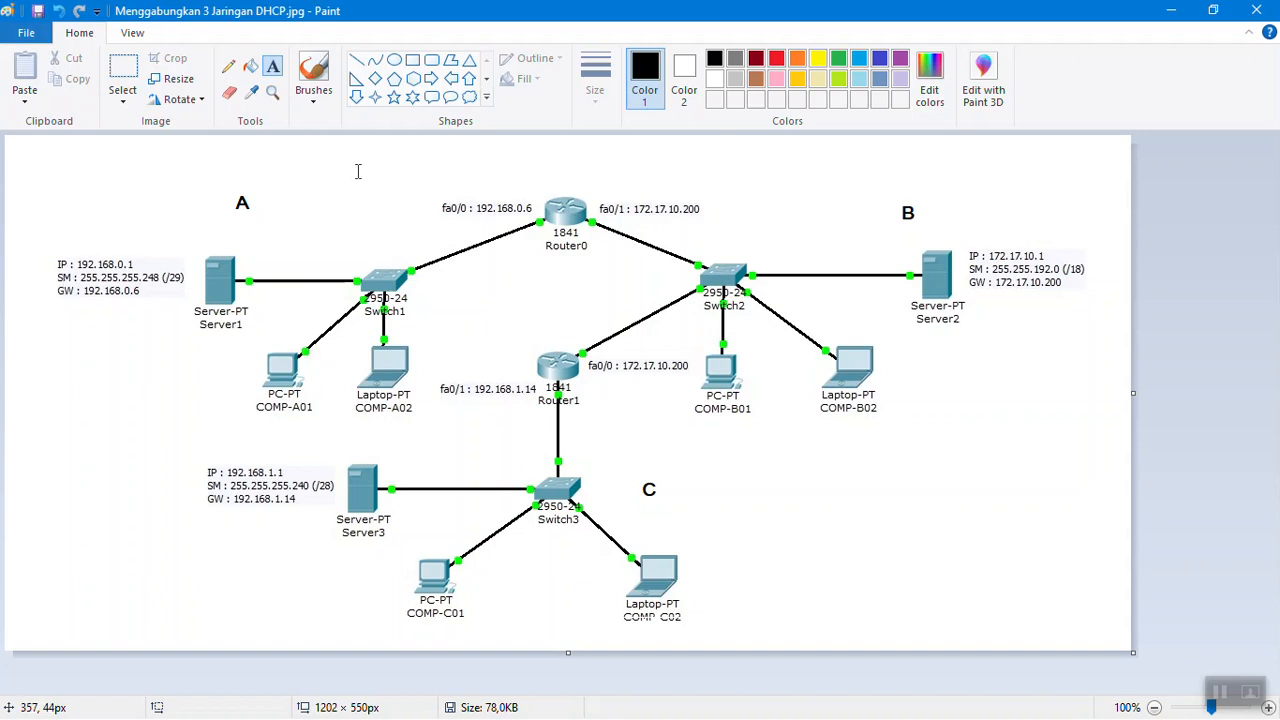
pyautogui.click(270, 92)
pyautogui.click(135, 240)
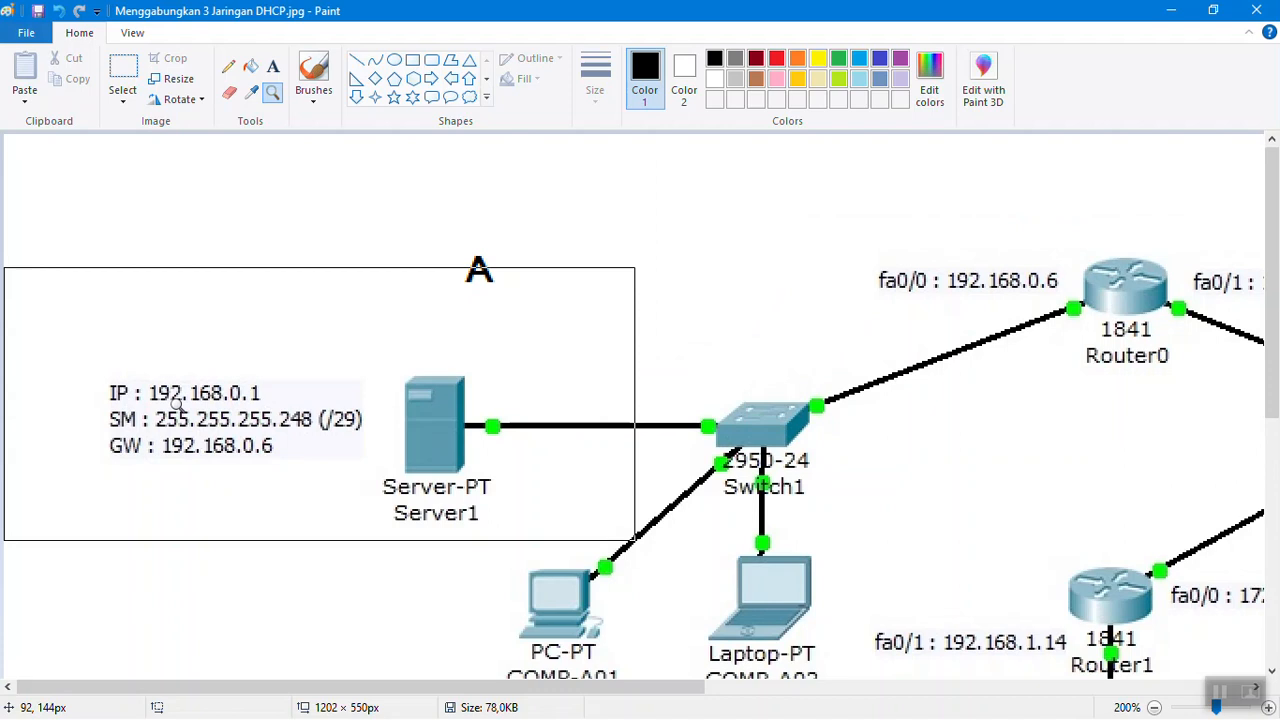
pyautogui.click(681, 613)
pyautogui.rightClick(405, 370)
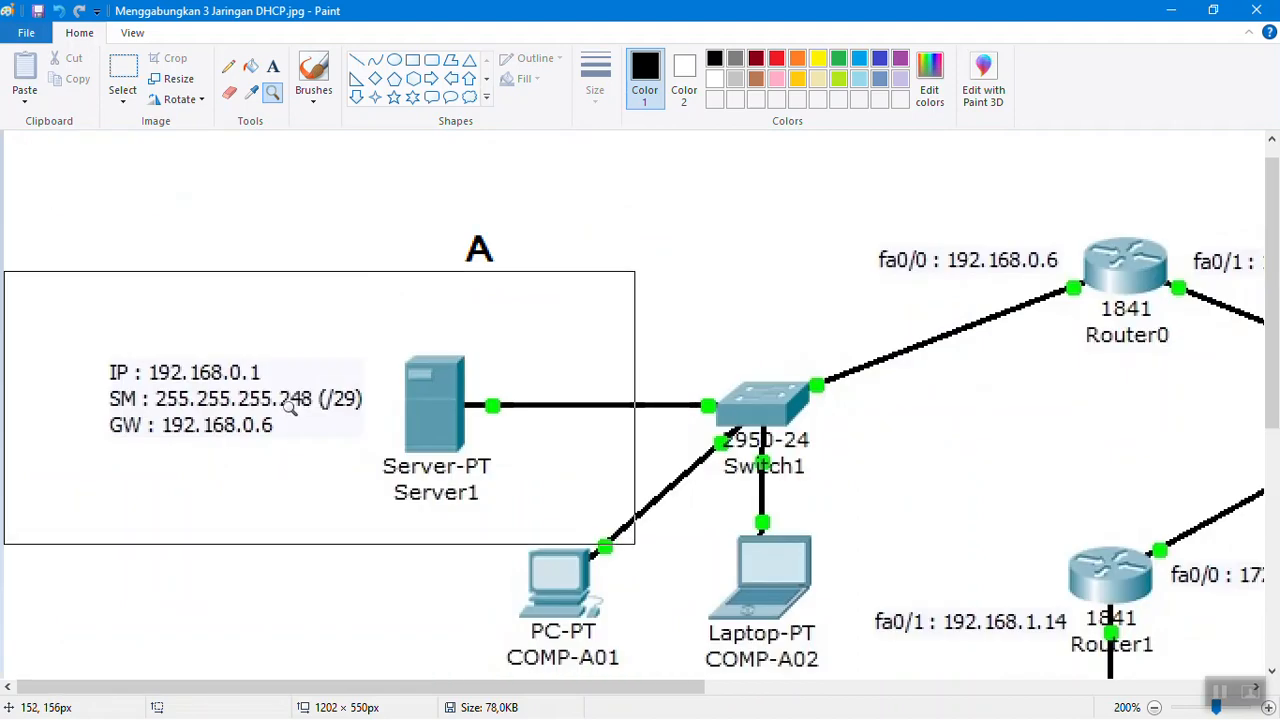
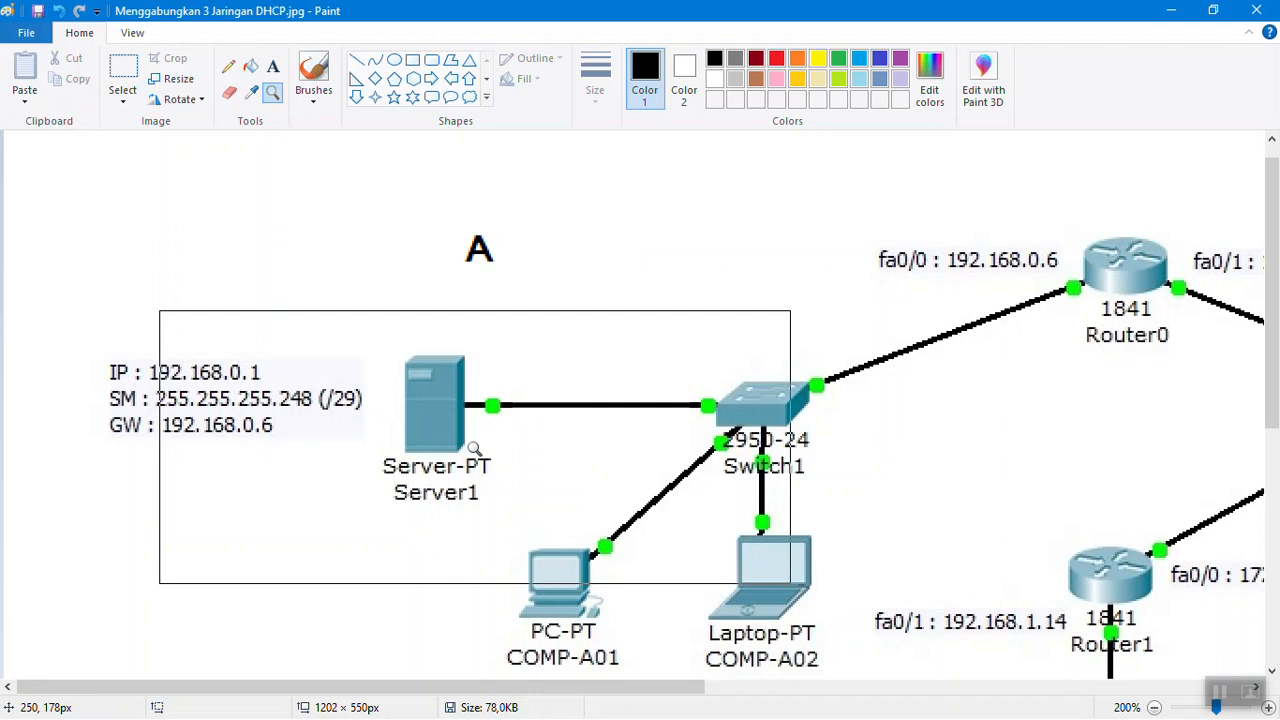
# Step: Check the /29 row of the subnetting table in the Foxit PhantomPDF module and return to the Paint diagram
pyautogui.hotkey('alt', 'Tab')
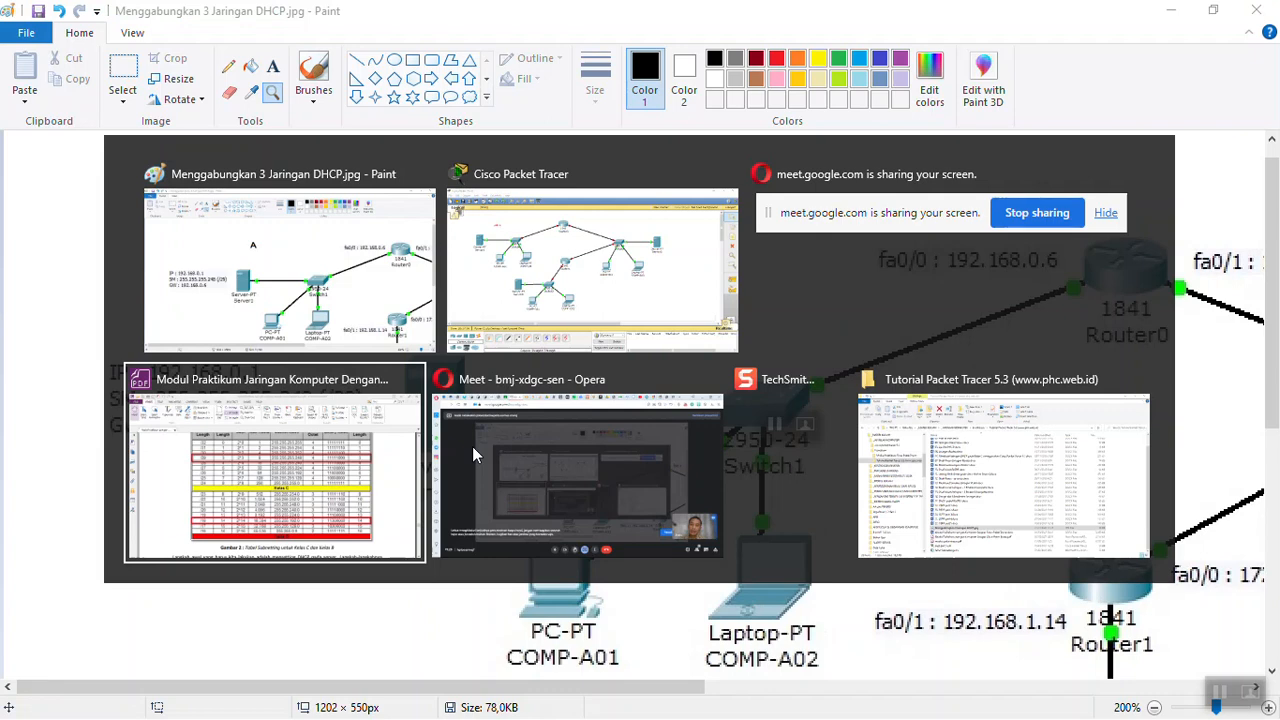
pyautogui.hotkey('alt', 'Tab')
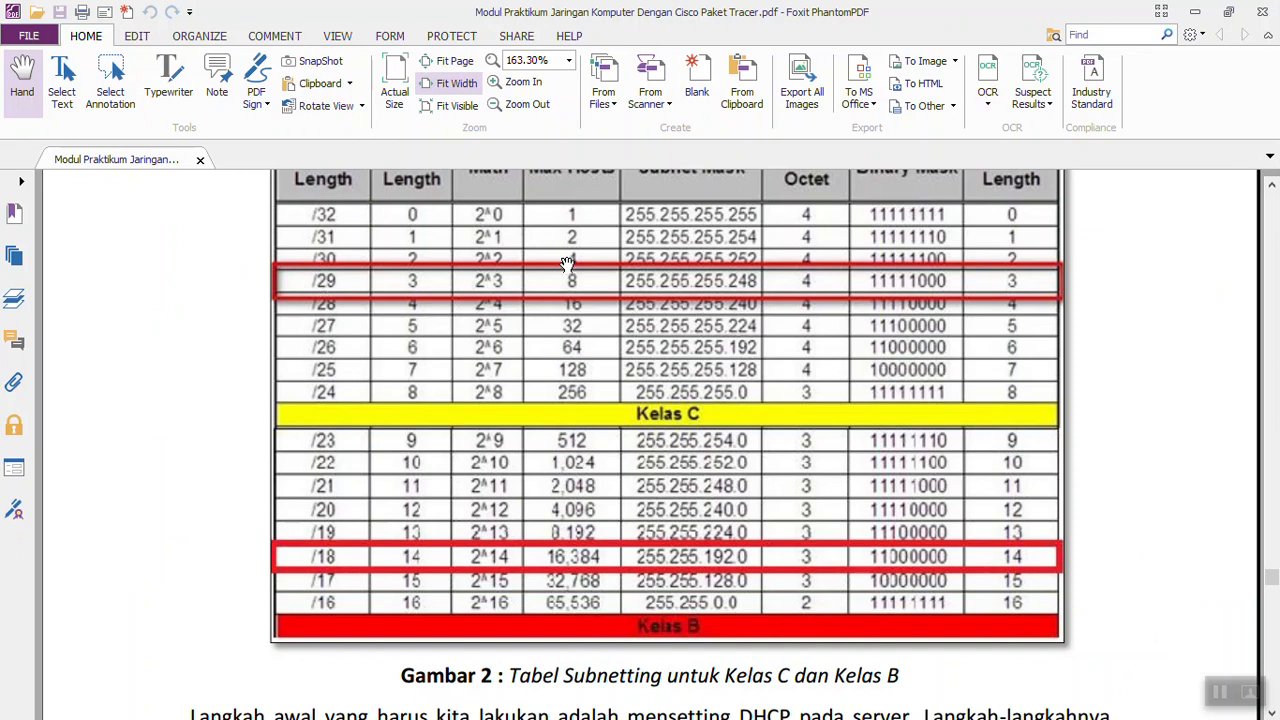
pyautogui.scroll(1, 570, 280)
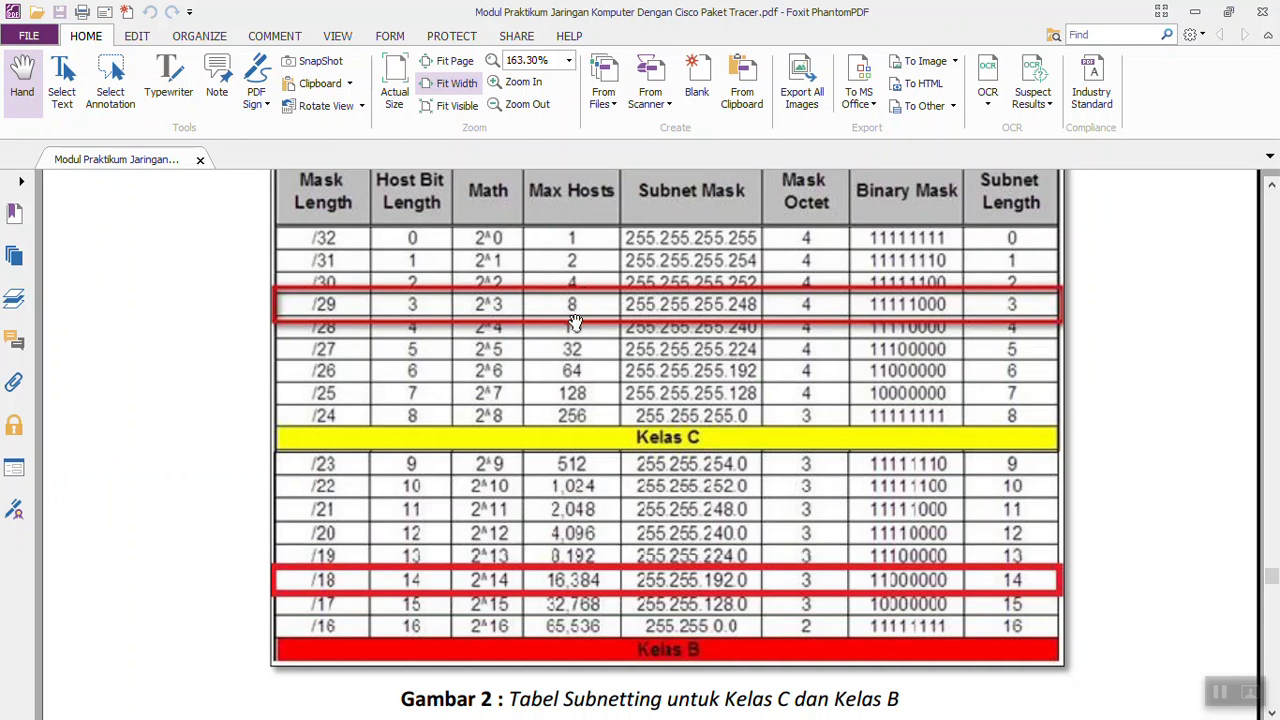
pyautogui.hotkey('alt', 'Tab')
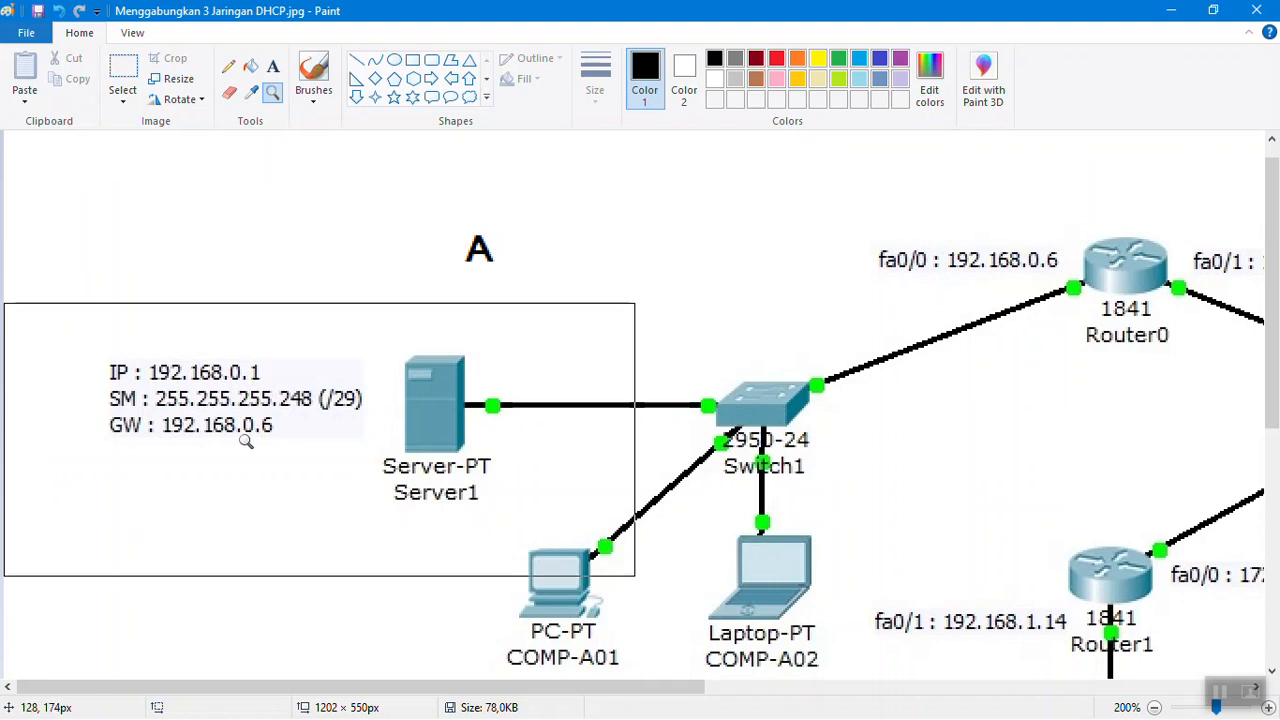
# Step: In Packet Tracer, give Server1 the static IP address 192.168.0.1, subnet mask 255.255.255.248 and default gateway 192.168.0.6
pyautogui.click(141, 229)
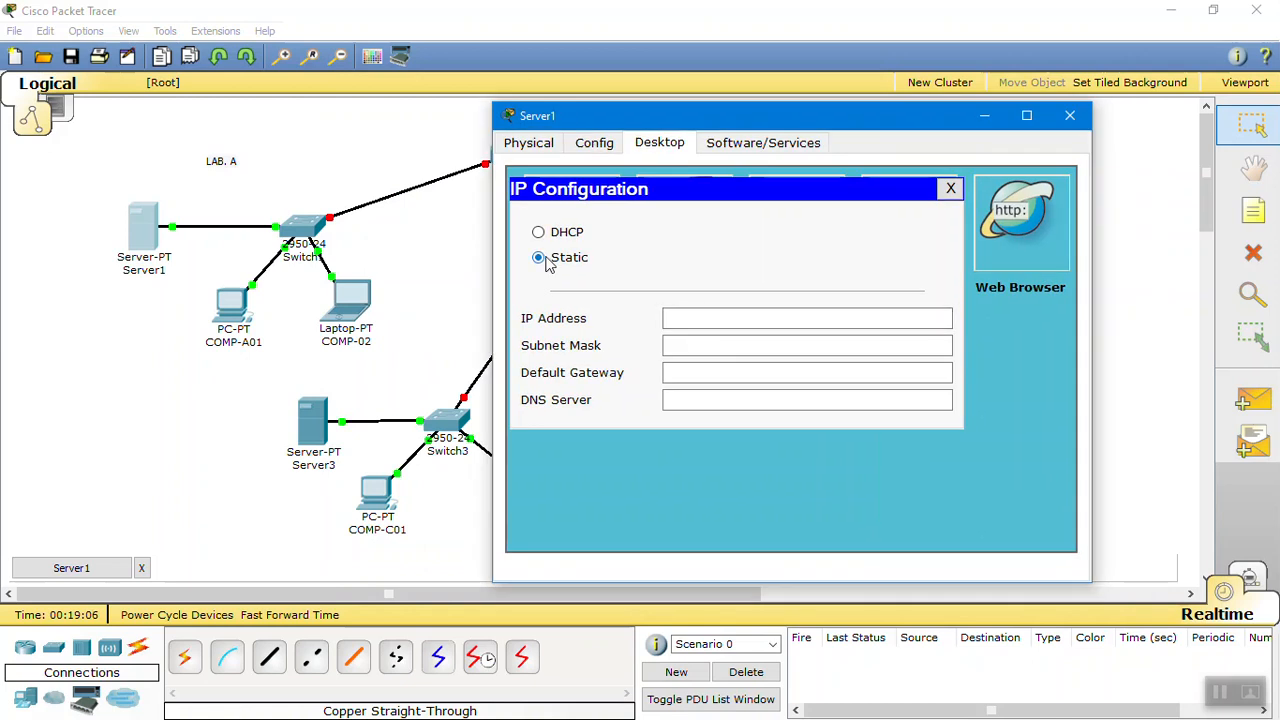
pyautogui.click(716, 322)
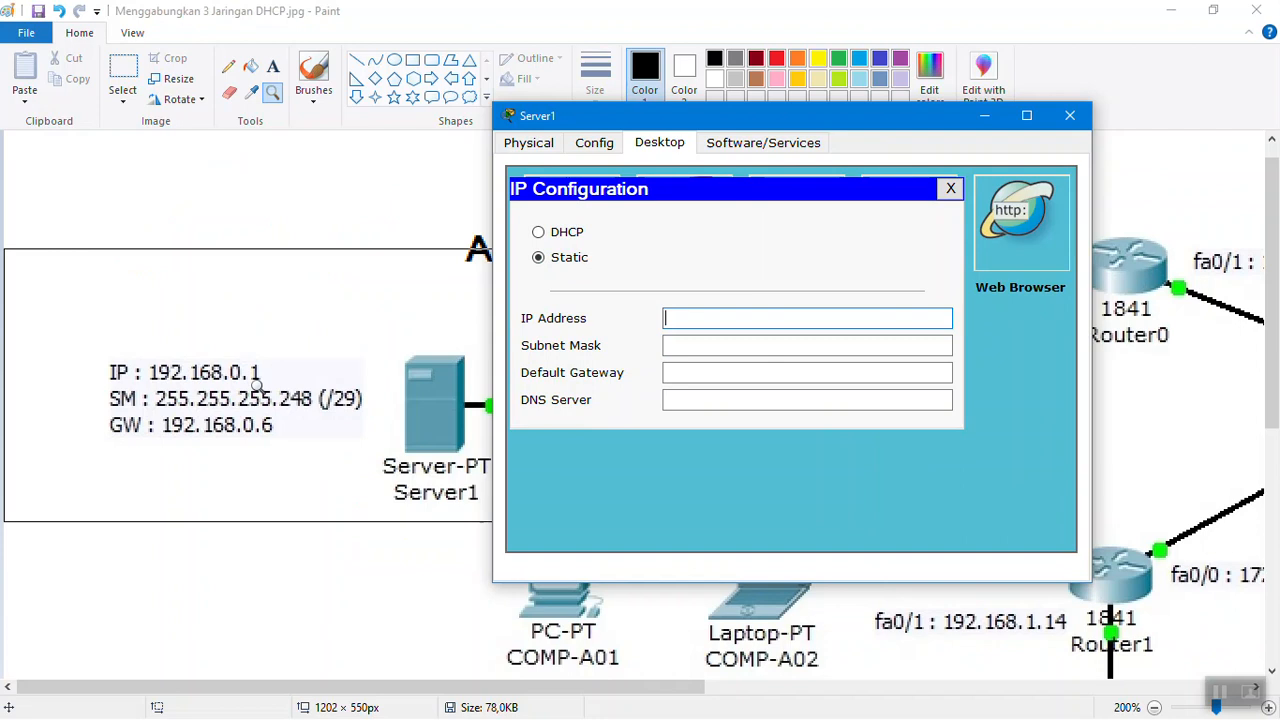
pyautogui.write('192.168.0.1')
pyautogui.doubleClick(778, 350)
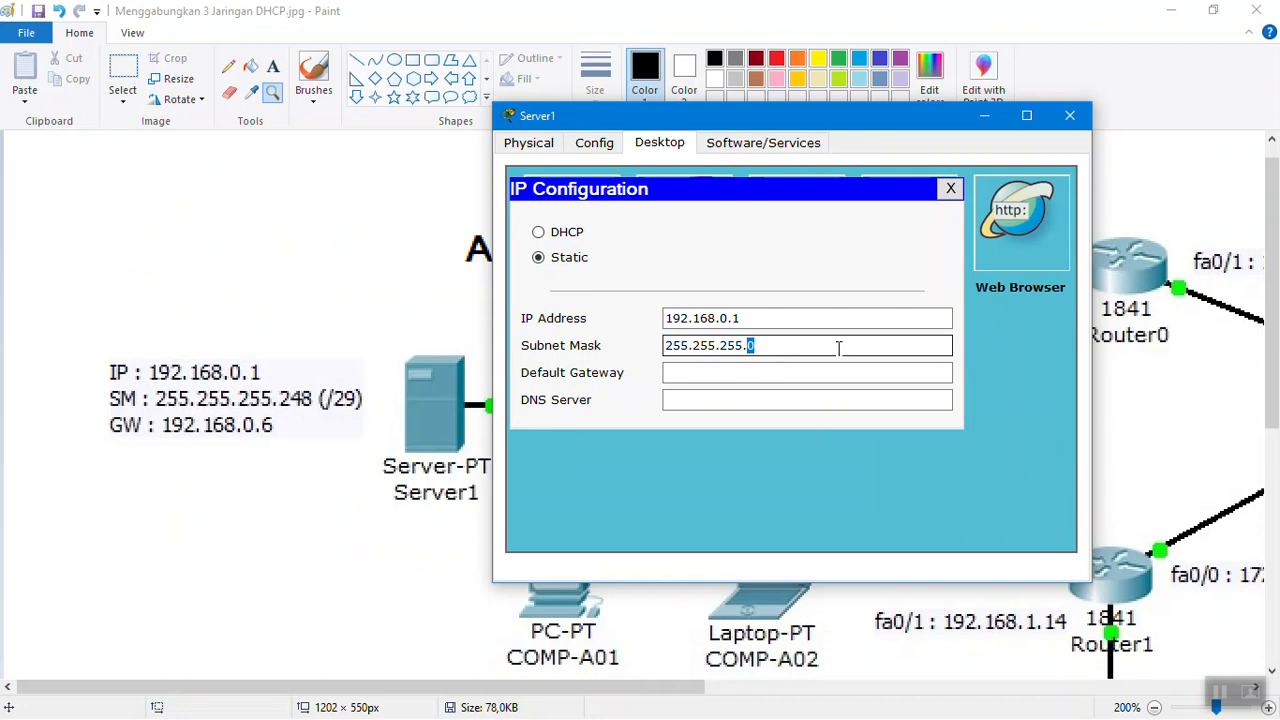
pyautogui.write('248')
pyautogui.click(773, 376)
pyautogui.write('192')
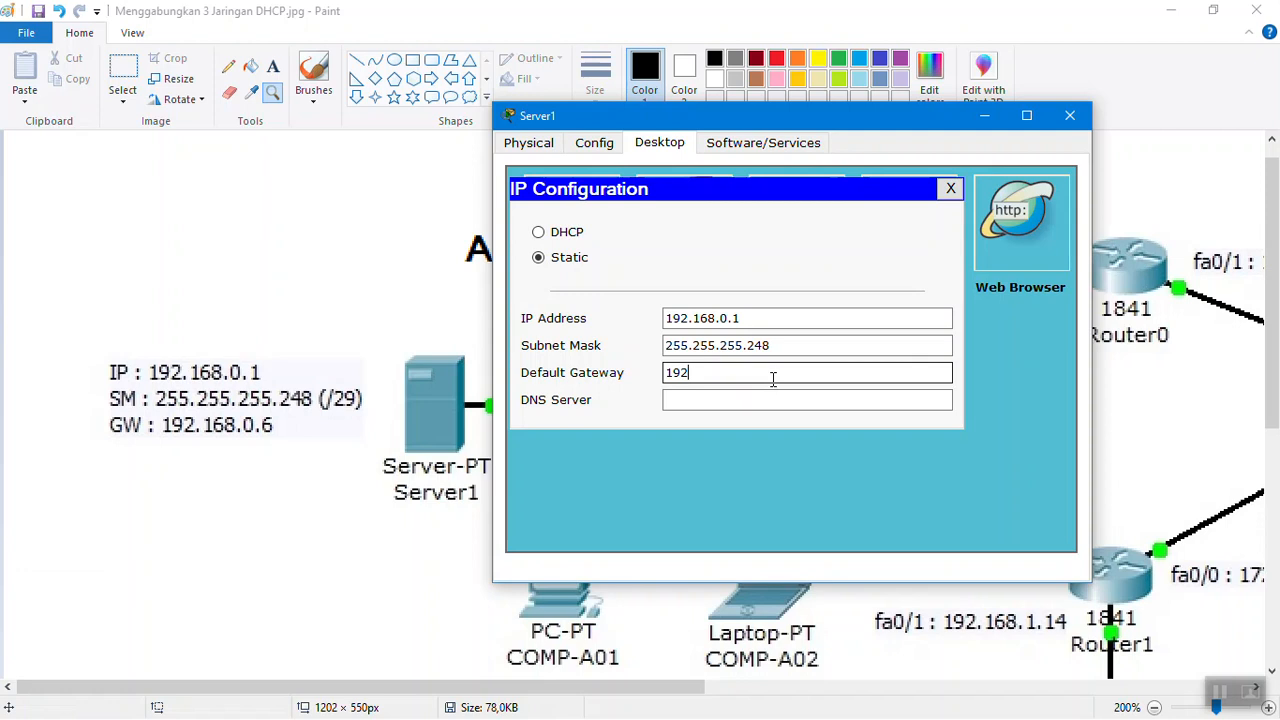
pyautogui.write('.168.0.6')
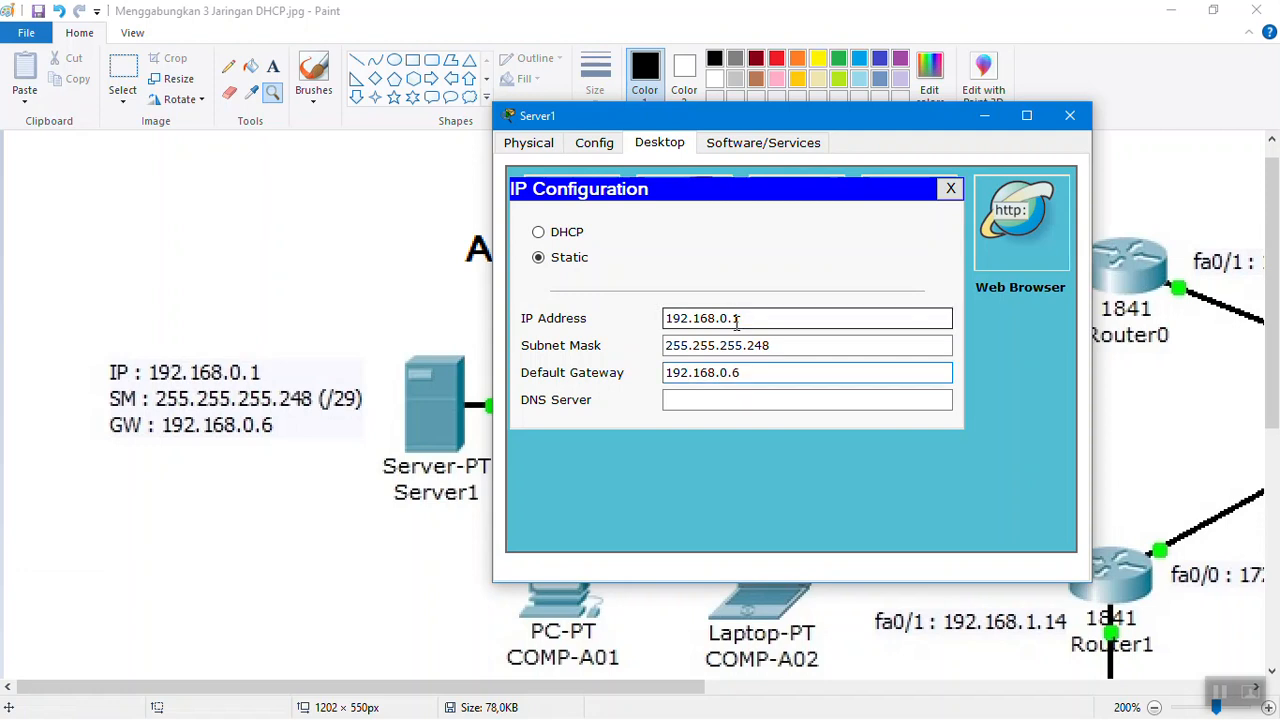
pyautogui.moveTo(752, 320); pyautogui.dragTo(600, 337)
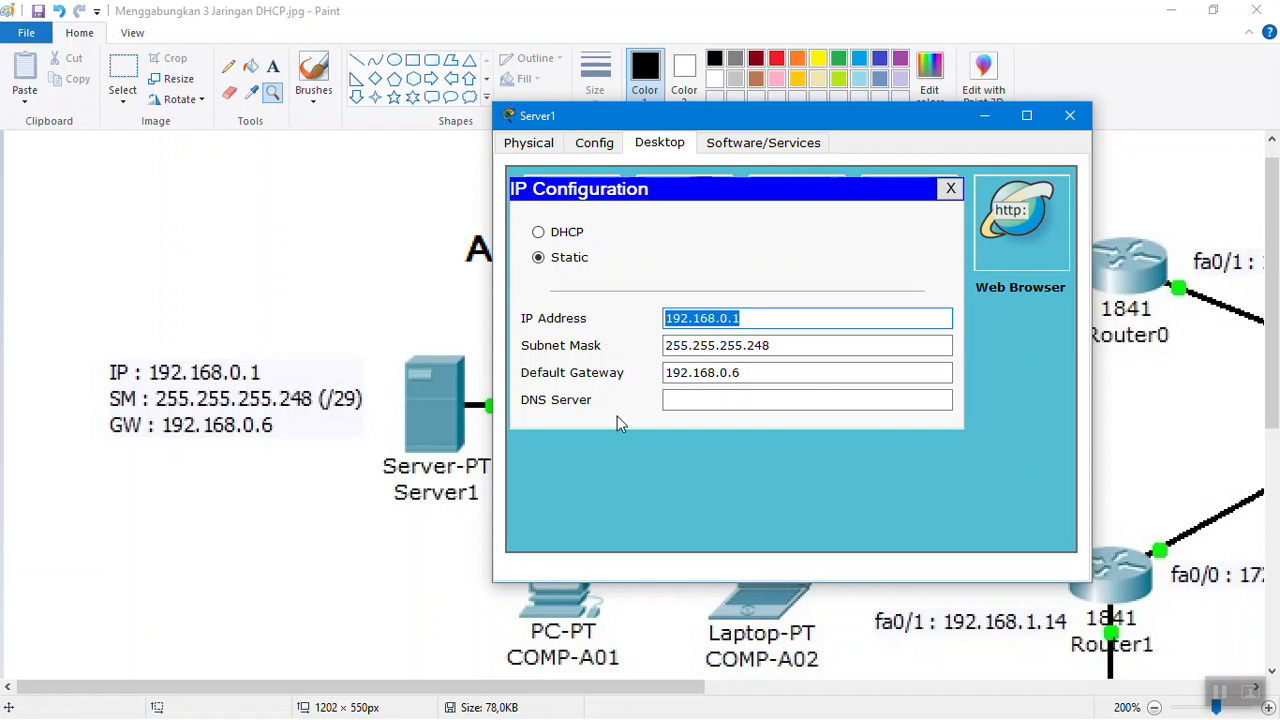
pyautogui.click(762, 372)
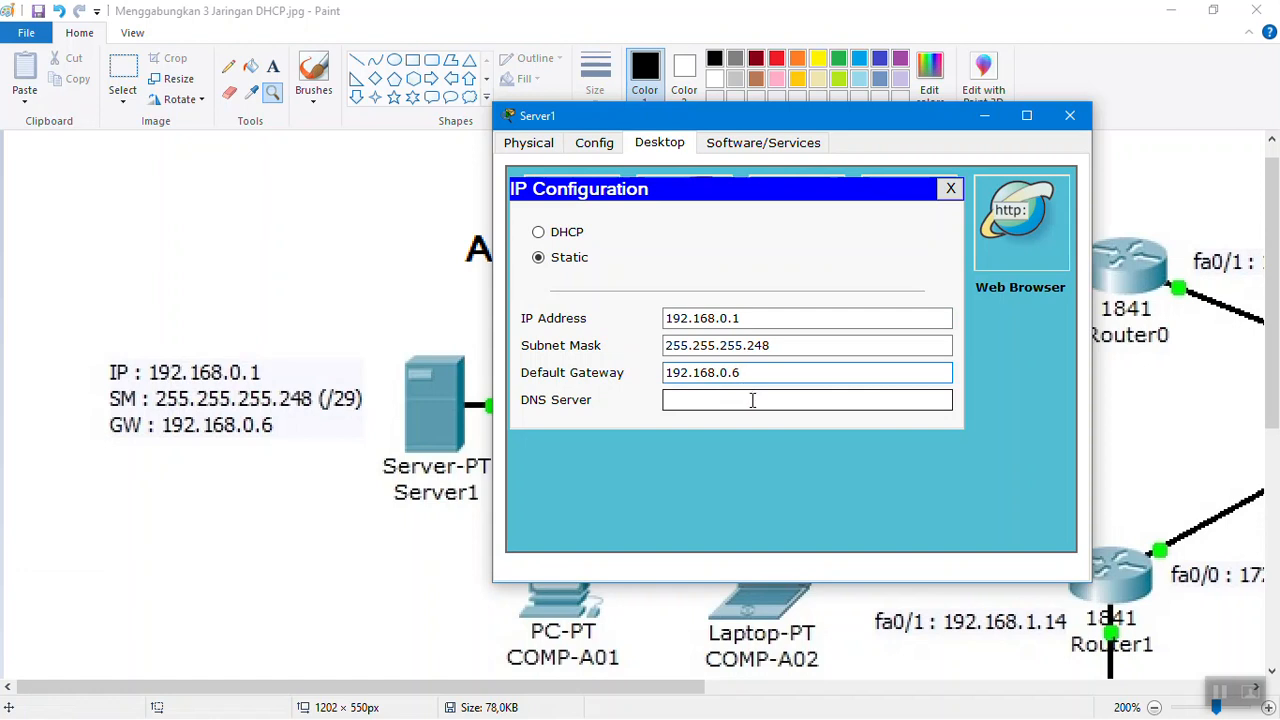
pyautogui.moveTo(749, 372); pyautogui.dragTo(680, 388)
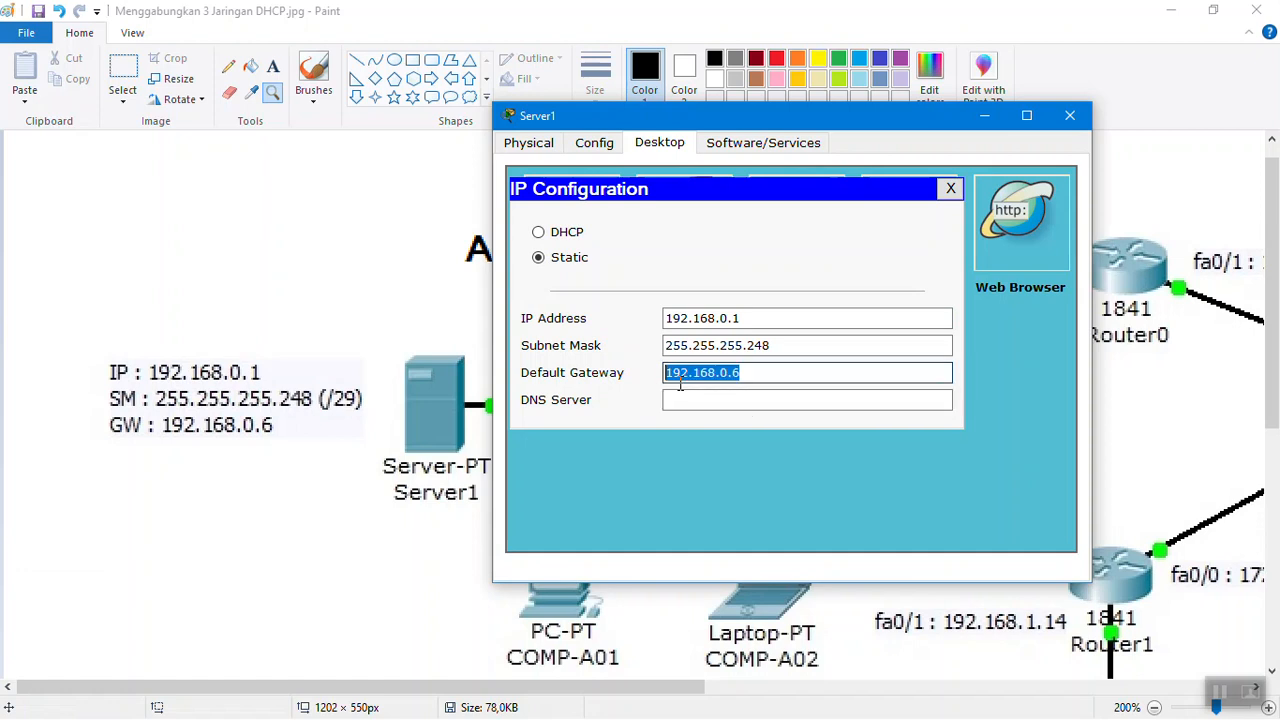
pyautogui.press('Tab')
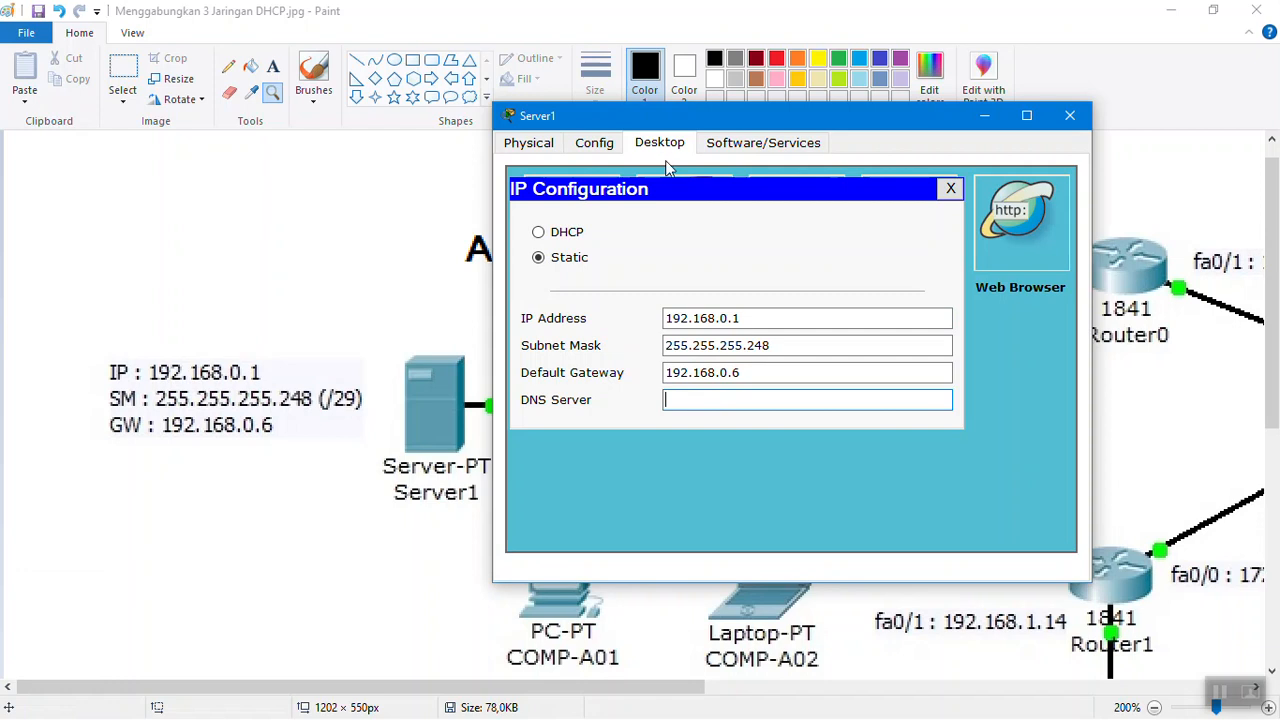
# Step: Open Server1's DHCP service settings and set the default gateway of serverPool to 192.168.0.6
pyautogui.click(602, 265)
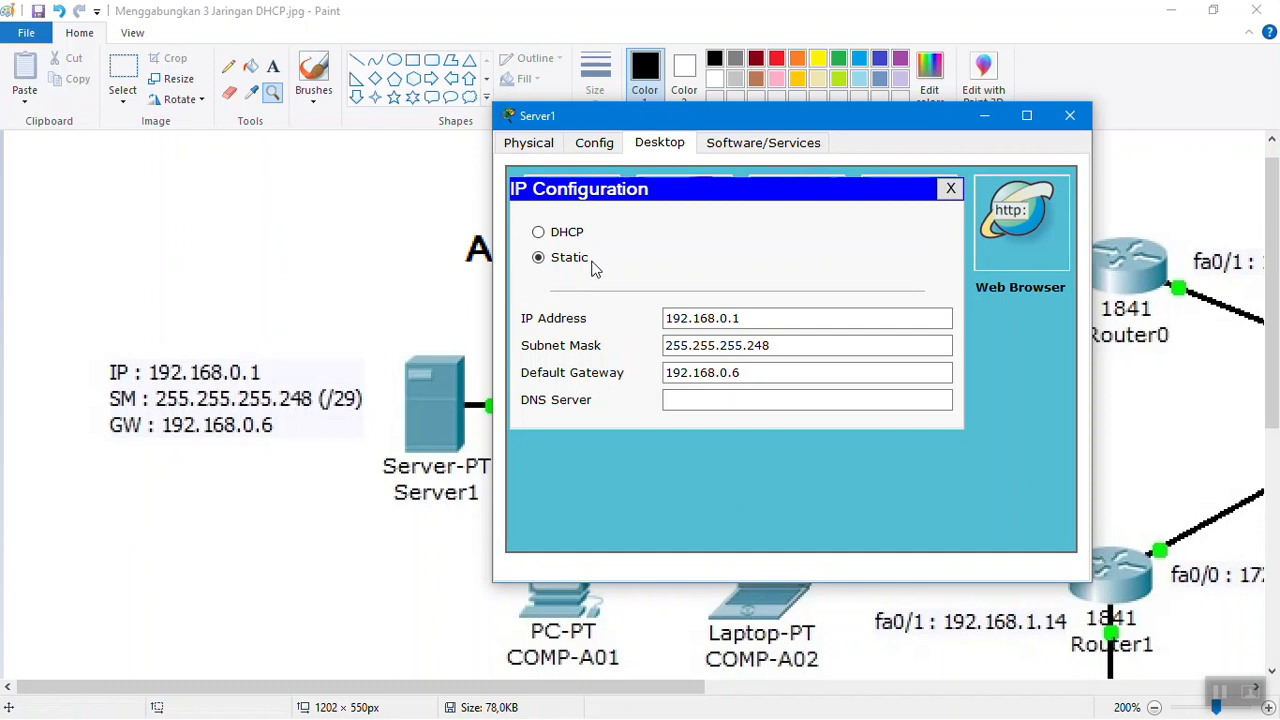
pyautogui.click(594, 142)
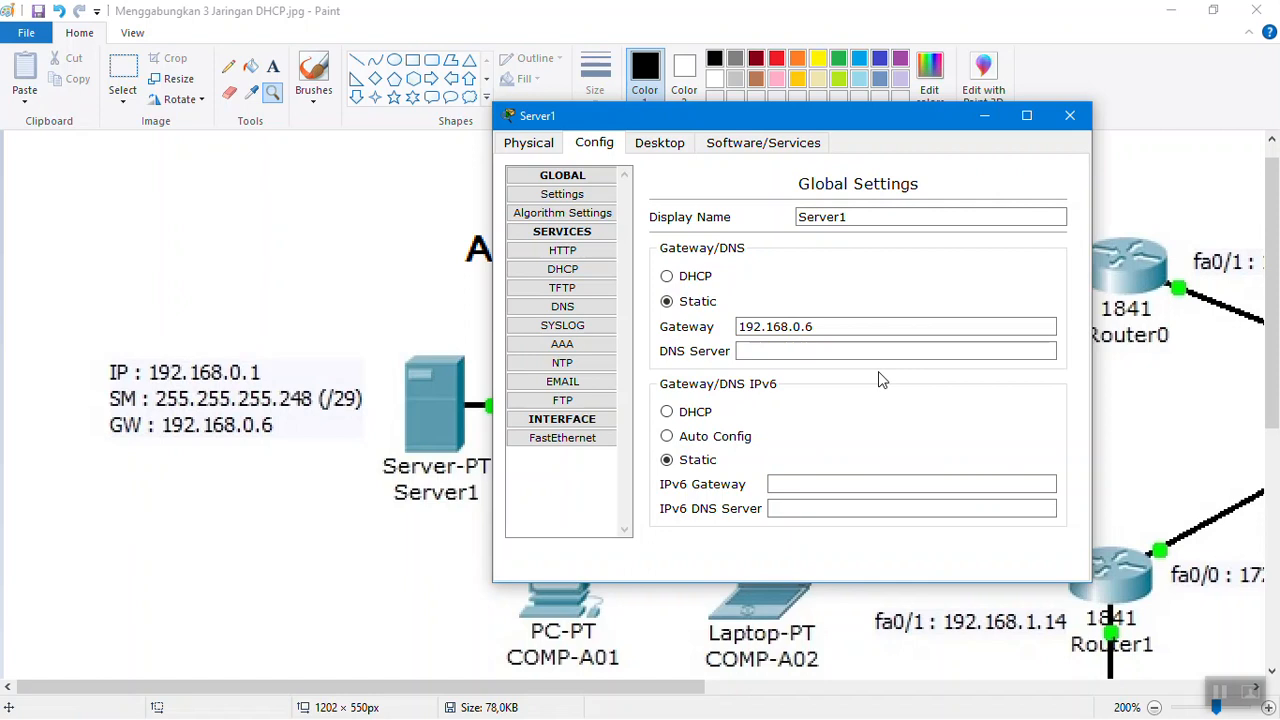
pyautogui.click(793, 330)
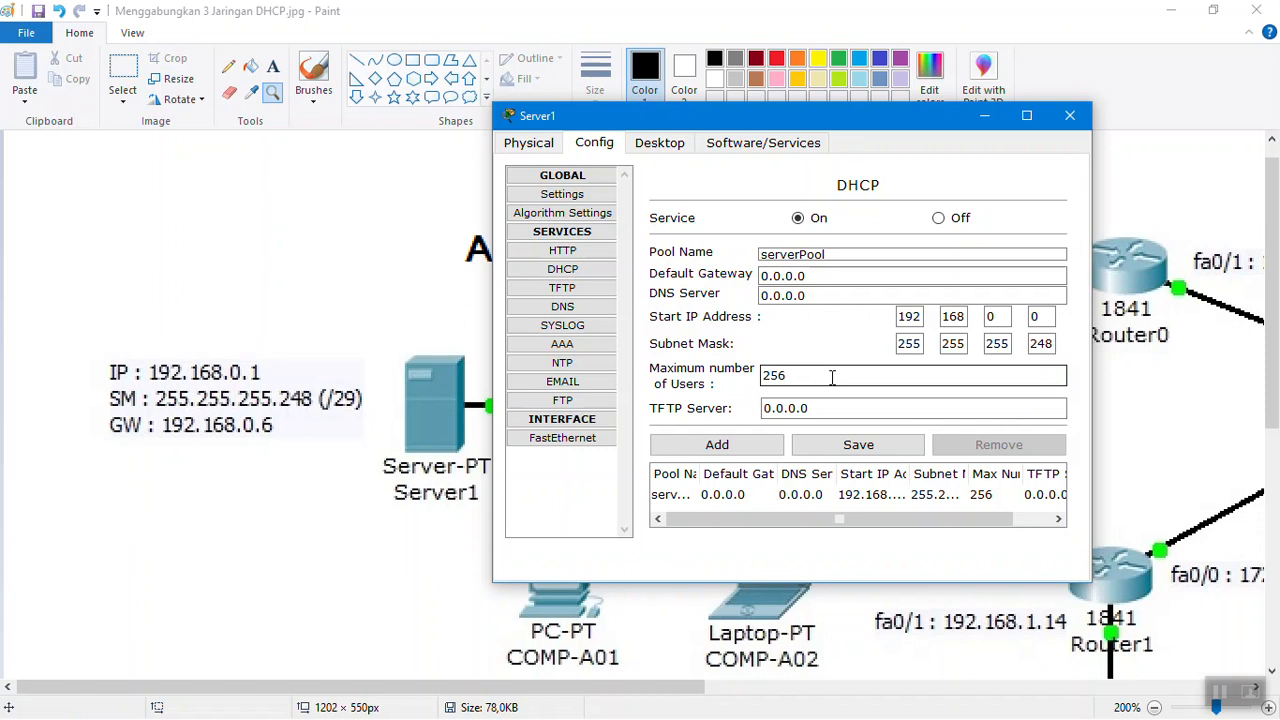
pyautogui.doubleClick(766, 276)
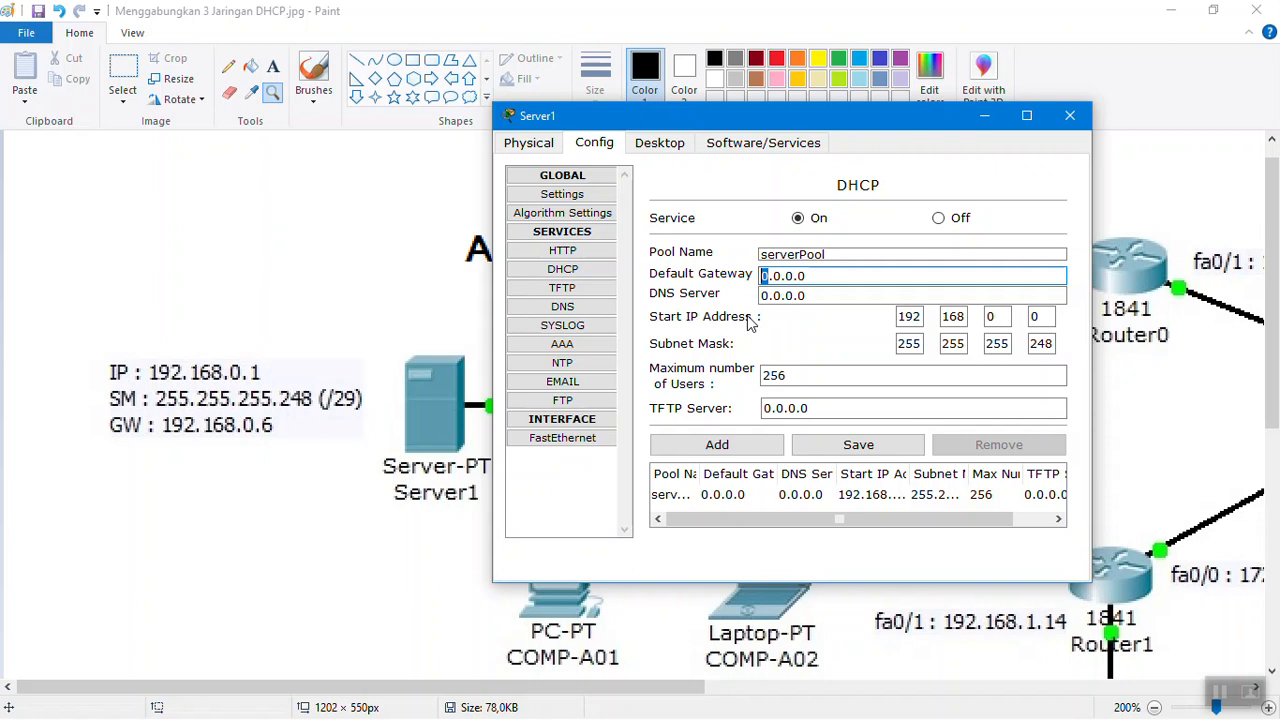
pyautogui.write('192.168.0.6')
pyautogui.press('Tab')
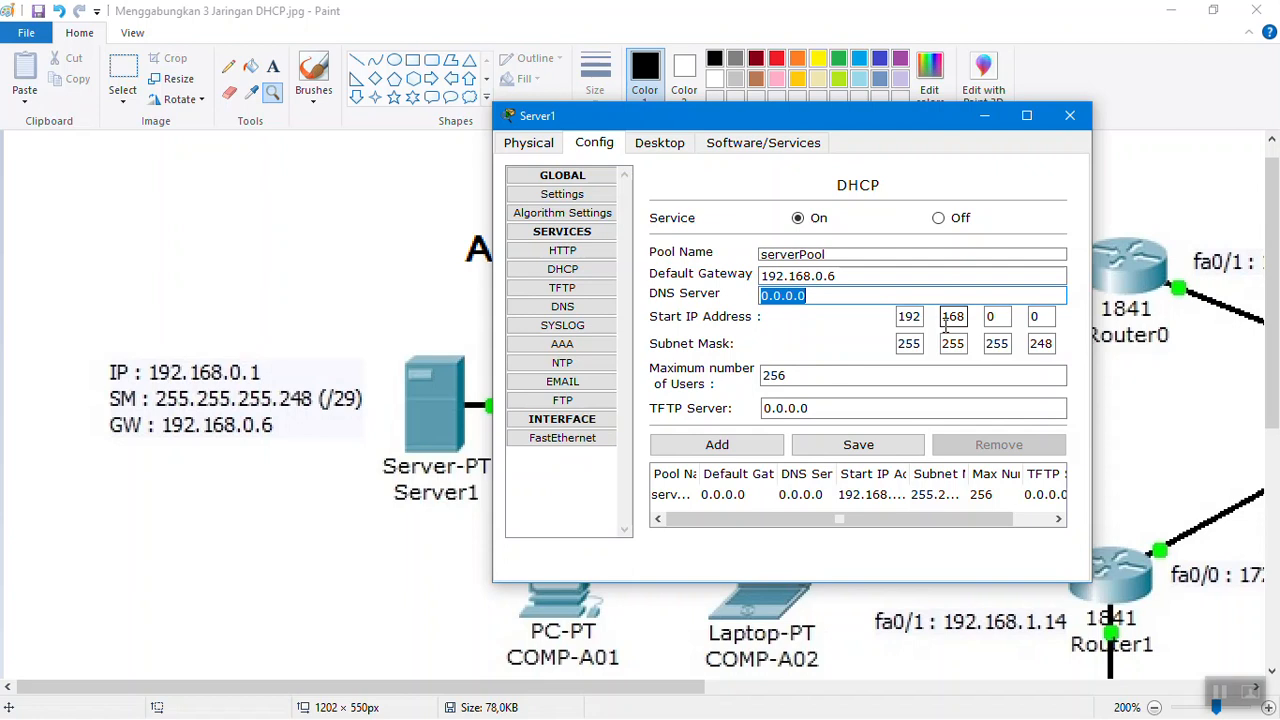
pyautogui.press('Tab')
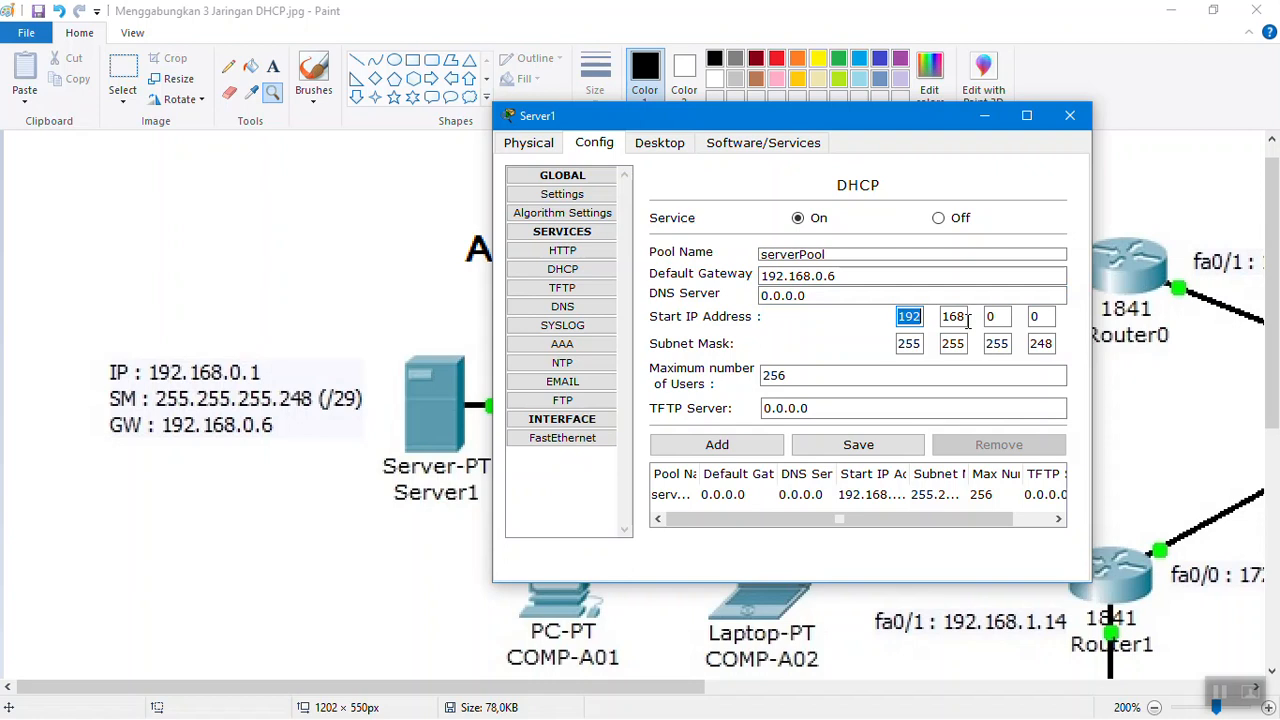
# Step: Set the start IP address of Server1's DHCP pool to 192.168.0.2 and check the subnet mask octets
pyautogui.doubleClick(1036, 316)
pyautogui.write('2')
pyautogui.doubleClick(1037, 318)
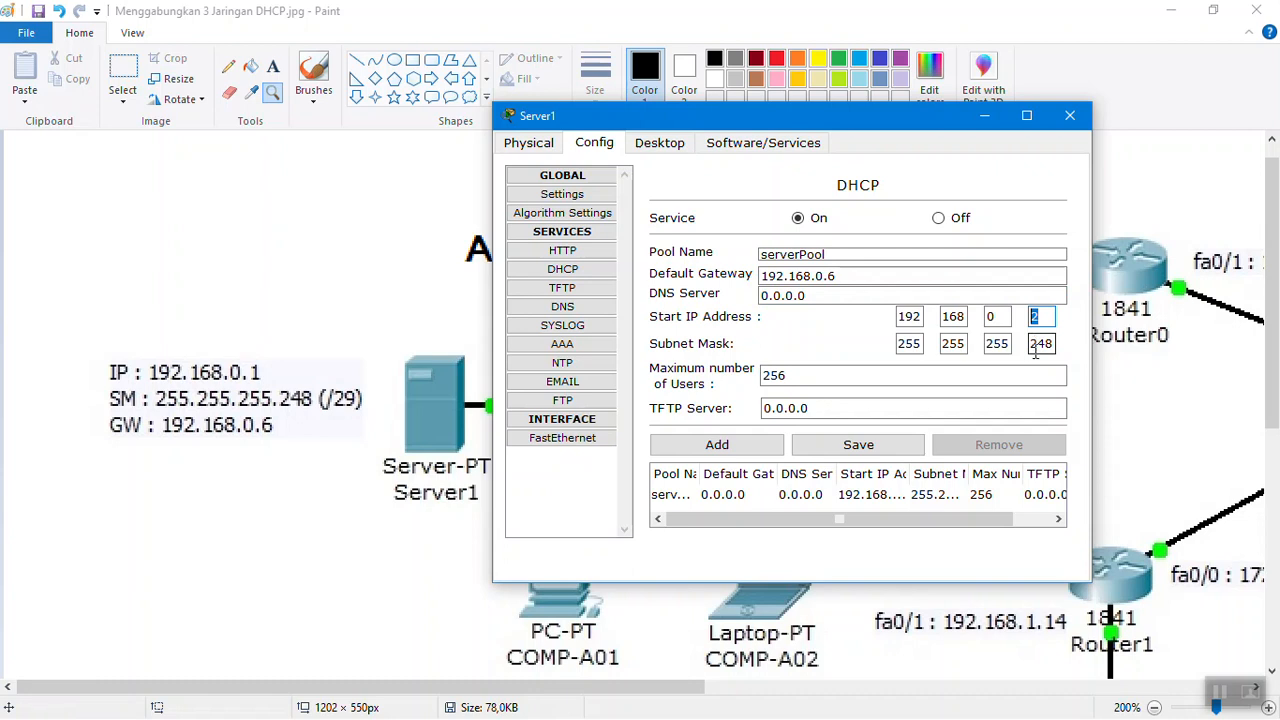
pyautogui.click(966, 345)
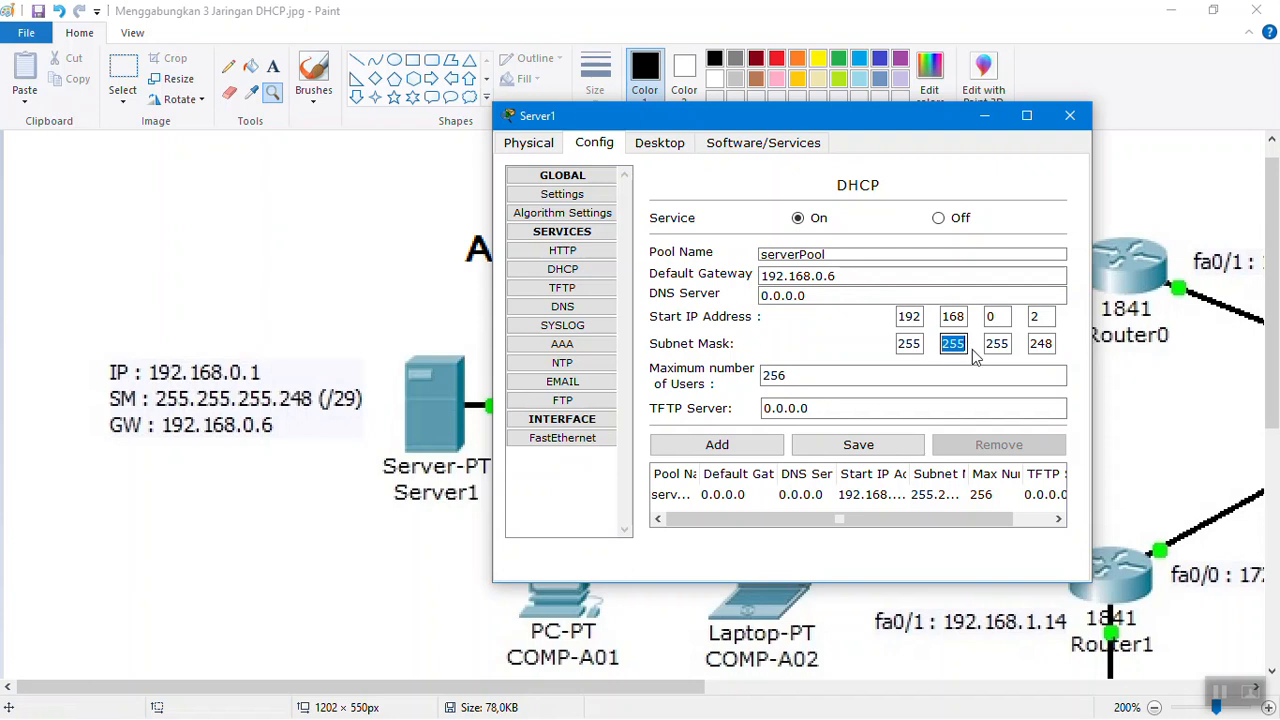
pyautogui.click(997, 346)
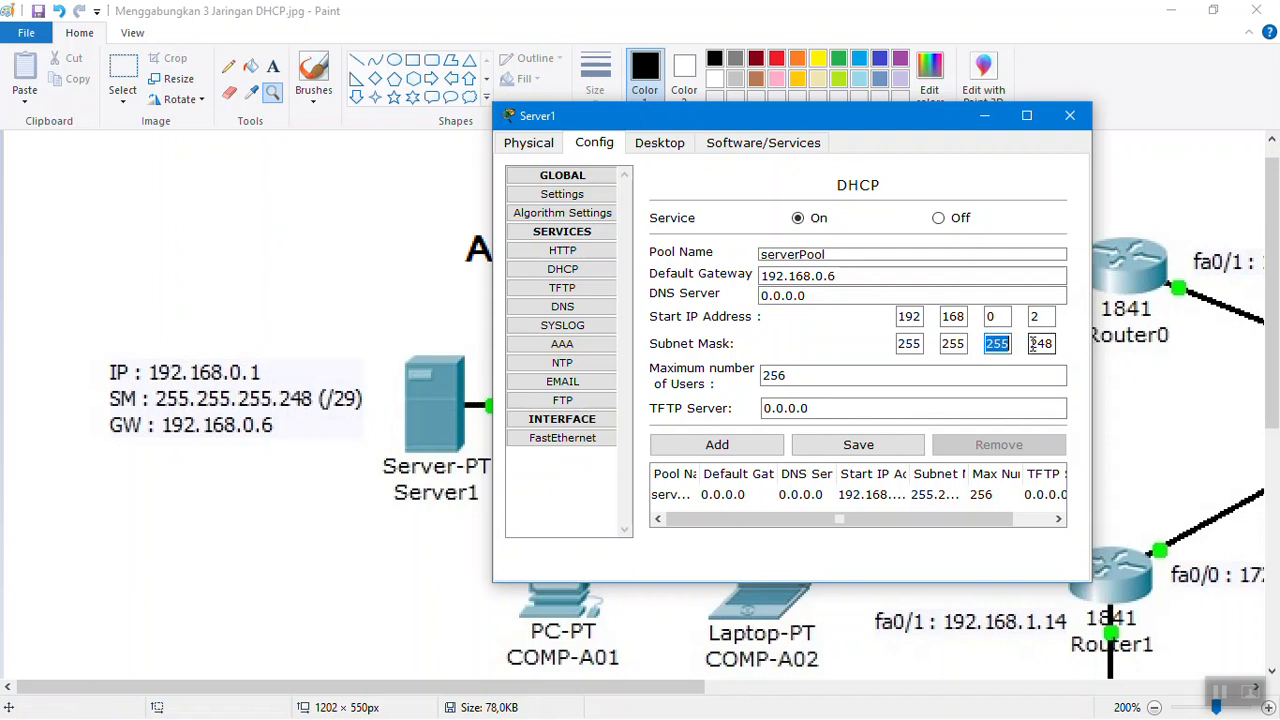
pyautogui.click(1033, 344)
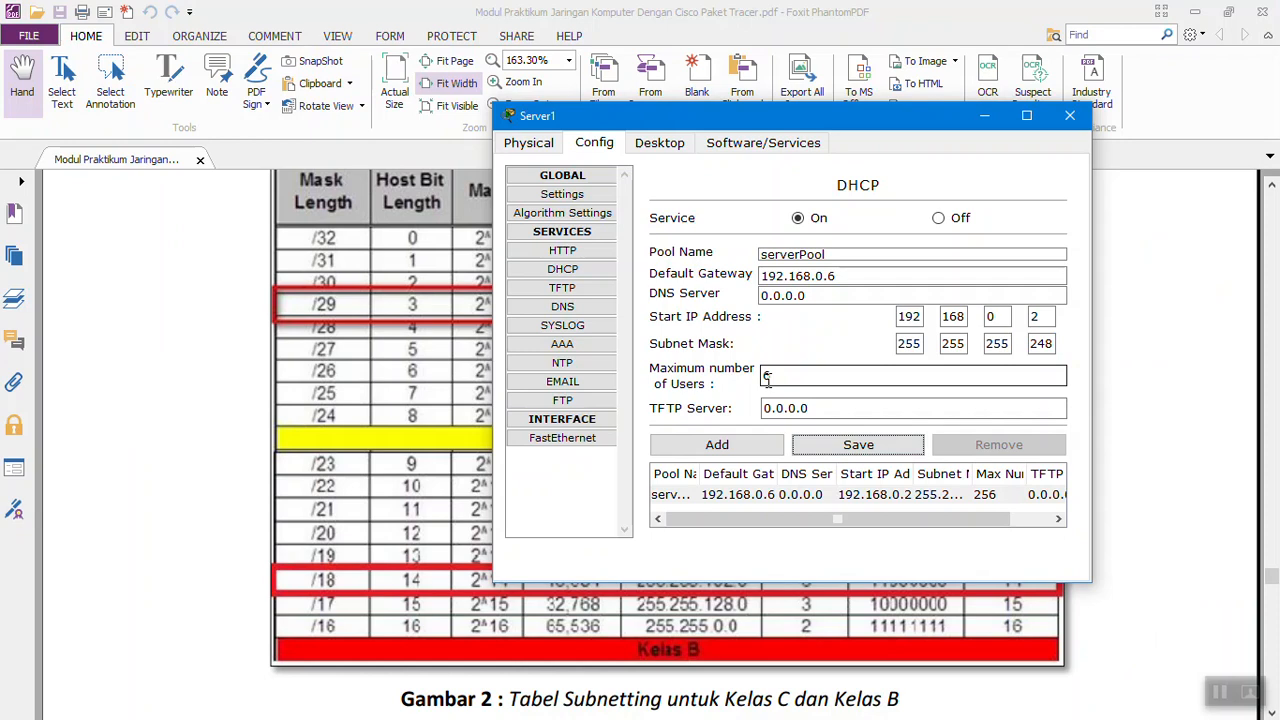
# Step: Save Server1's DHCP pool with a maximum of 6 users, checking the PDF's /29 row, and try 100 as that limit
pyautogui.click(772, 377)
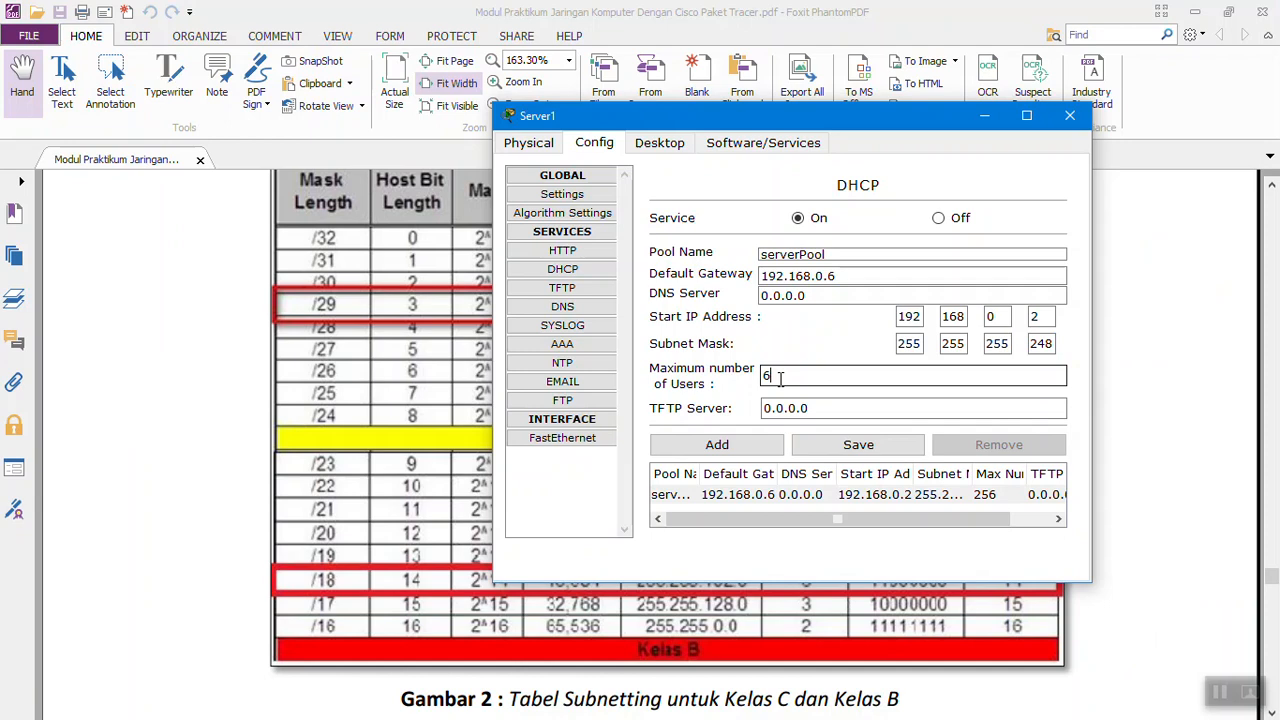
pyautogui.hotkey('alt', 'Tab')
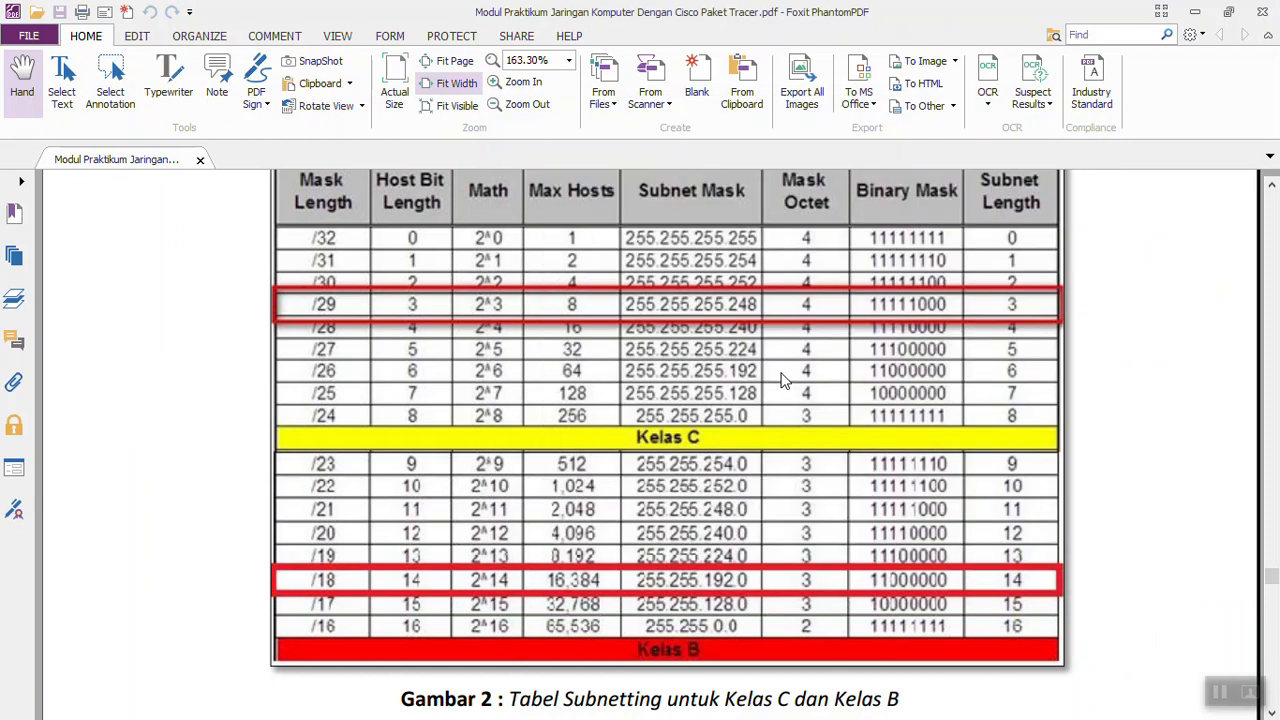
pyautogui.hotkey('alt', 'Tab')
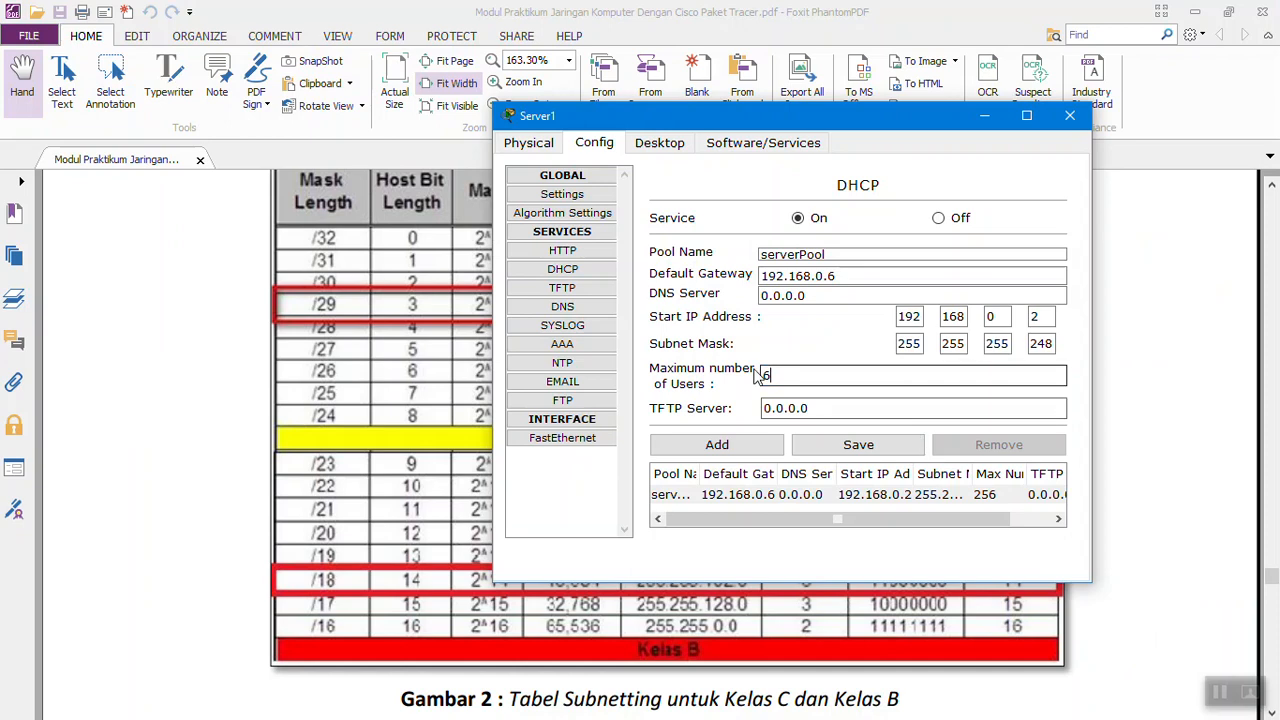
pyautogui.press('Return')
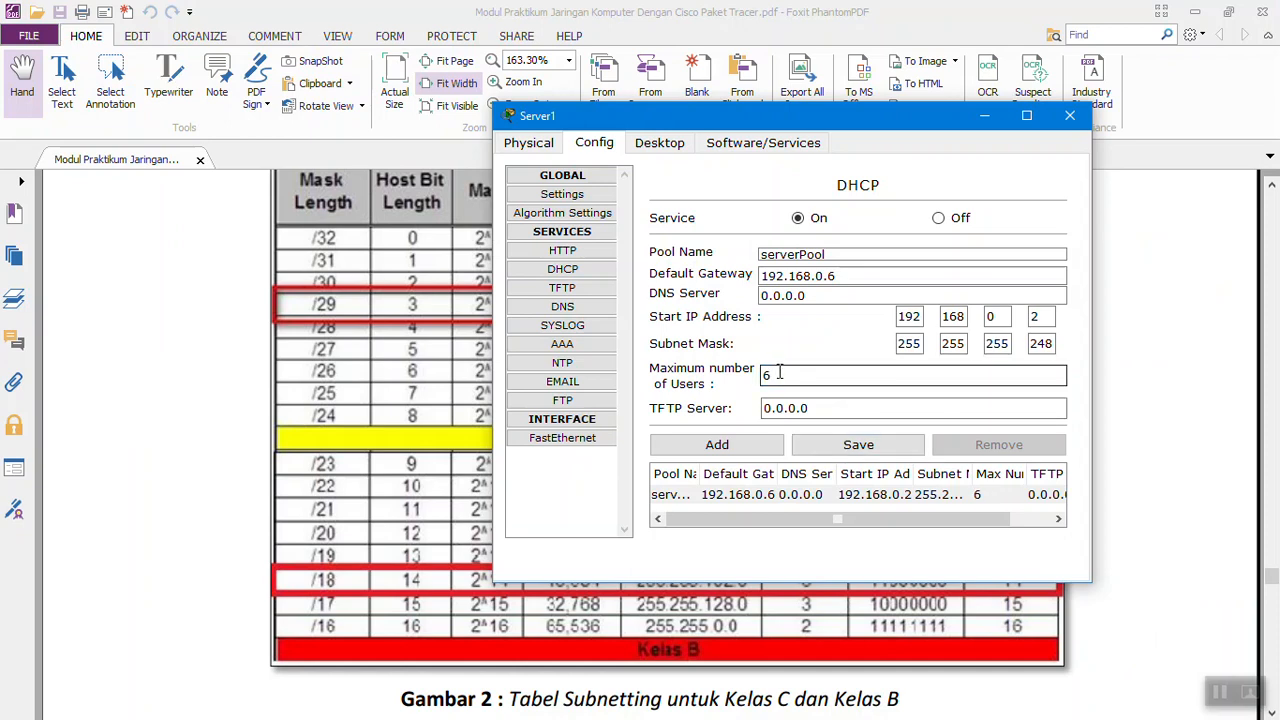
pyautogui.moveTo(779, 372); pyautogui.dragTo(746, 378)
pyautogui.write('100')
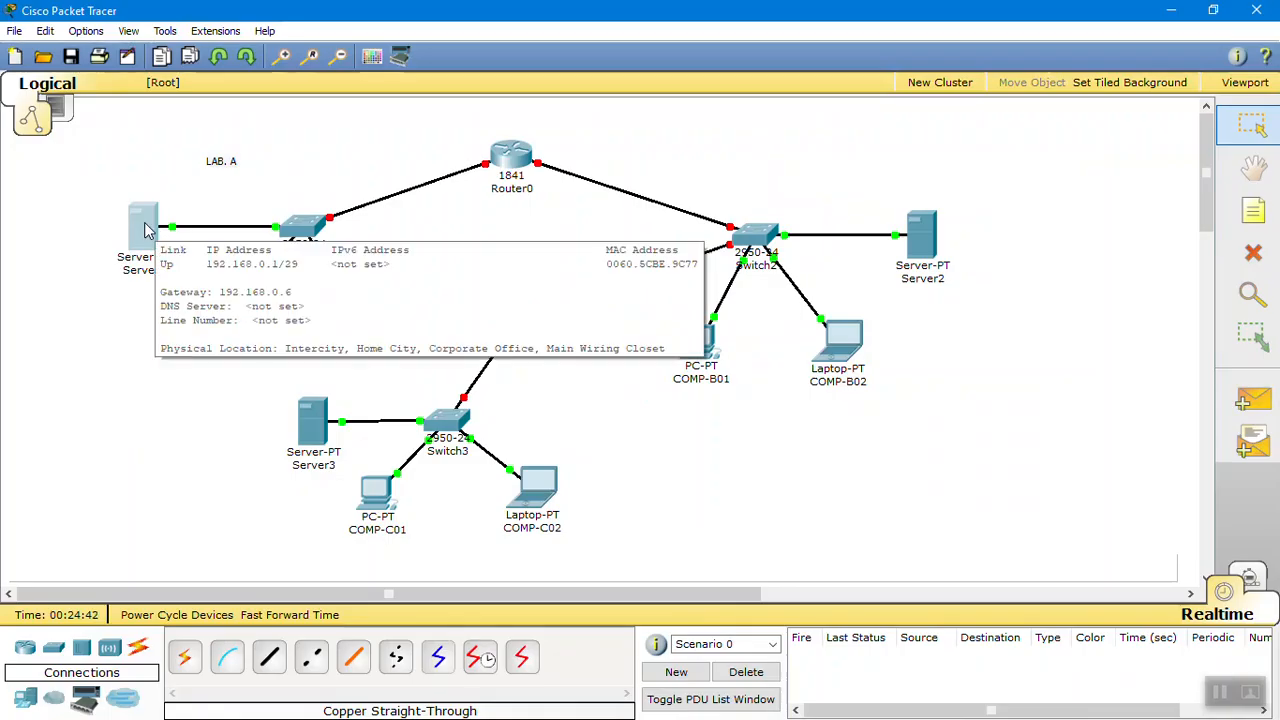
# Step: Try to send a simple PDU from Server1 to COMP-A01 and check the network A laptop's address details
pyautogui.click(1253, 400)
pyautogui.click(145, 228)
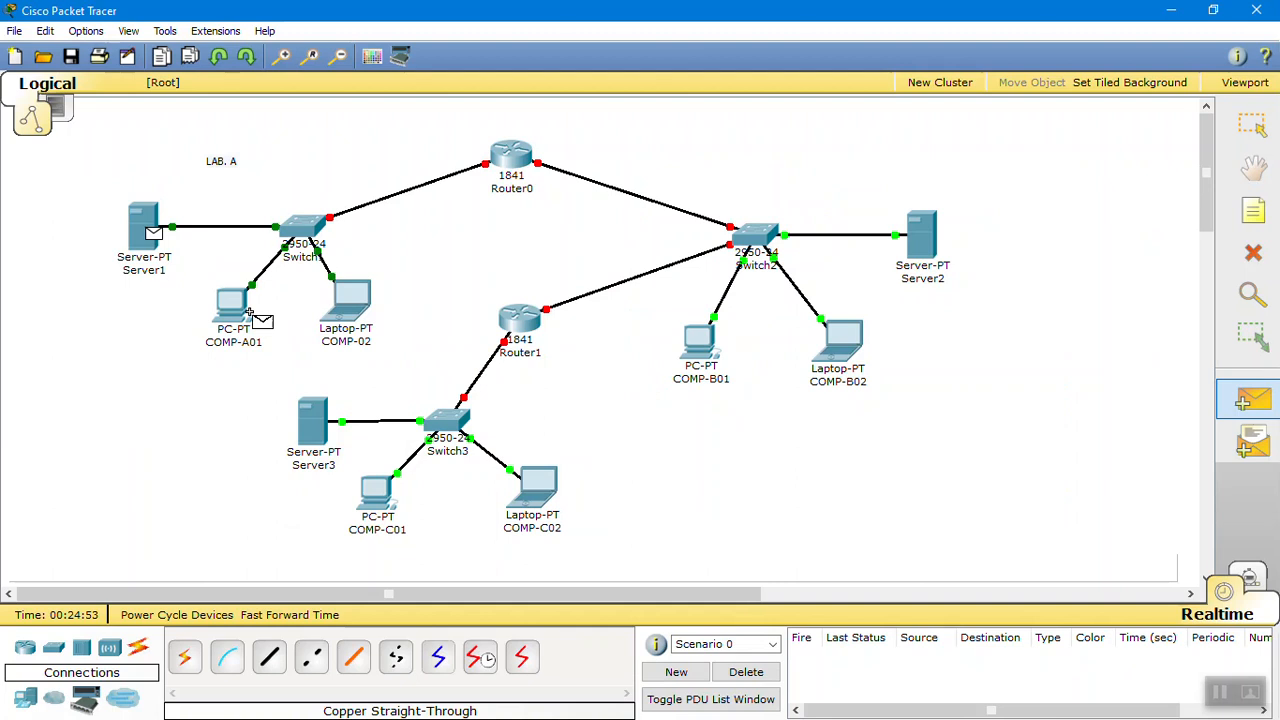
pyautogui.click(232, 305)
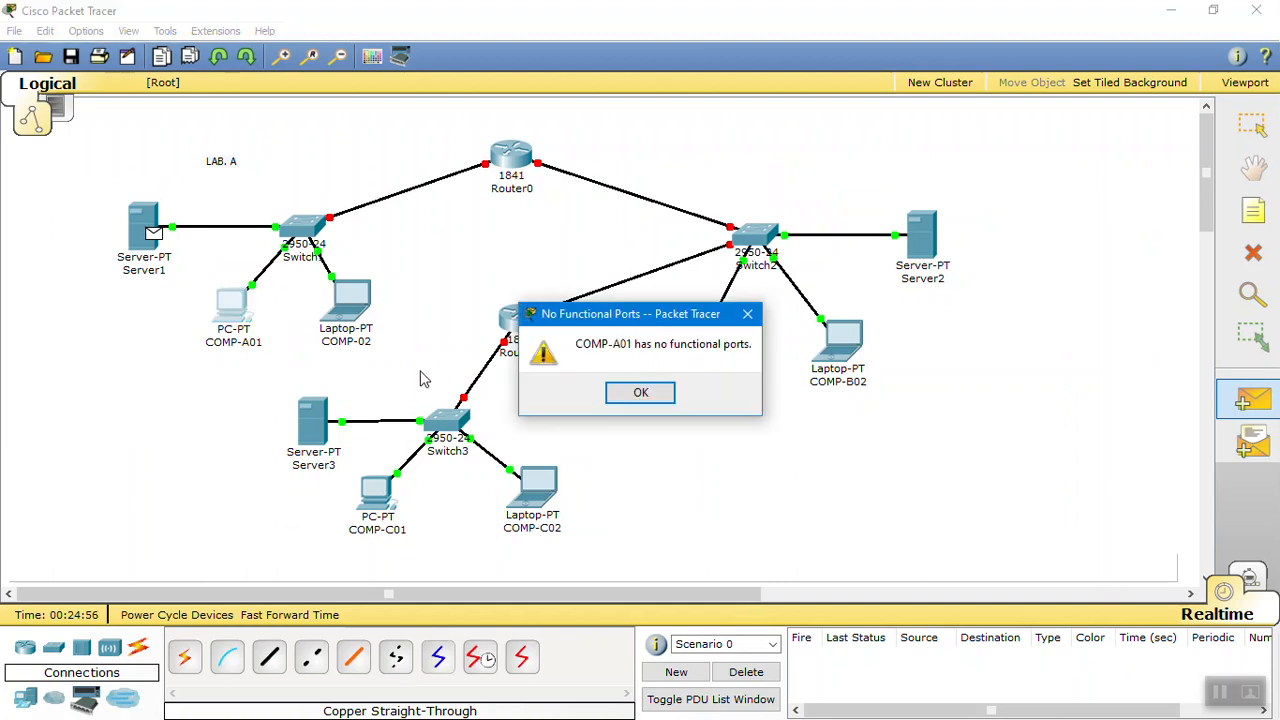
pyautogui.press('Return')
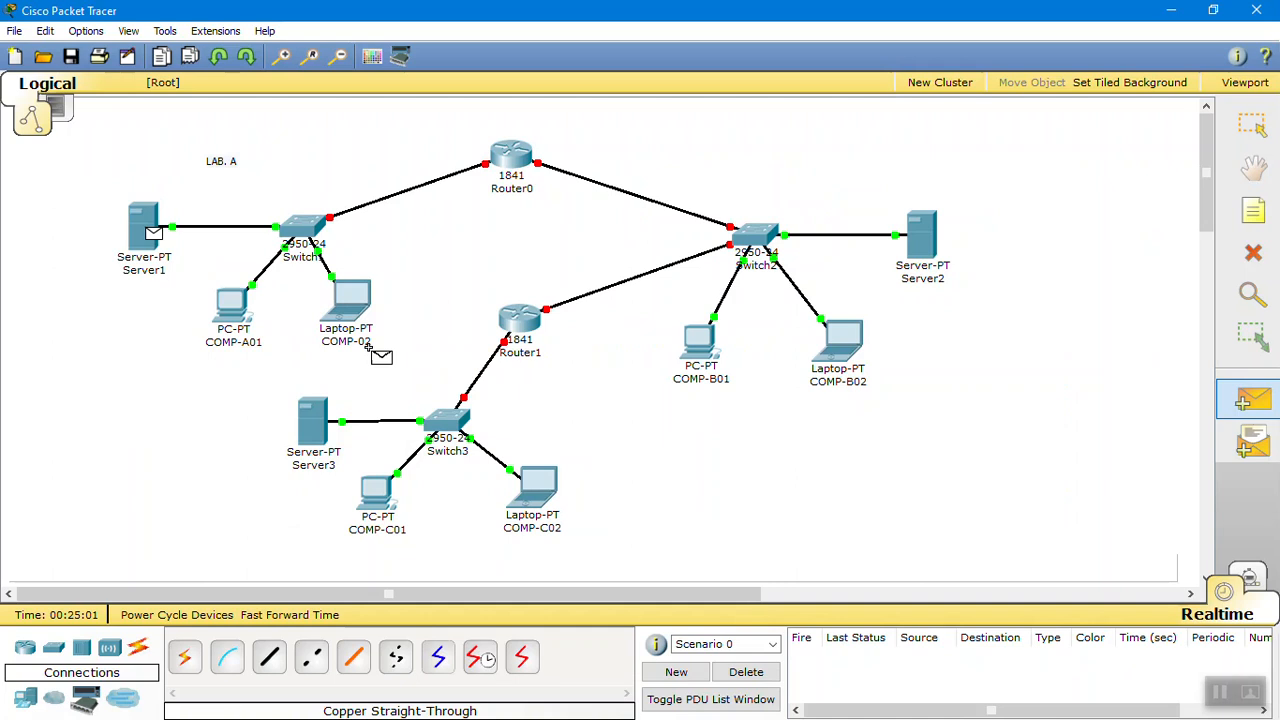
pyautogui.moveTo(370, 345)
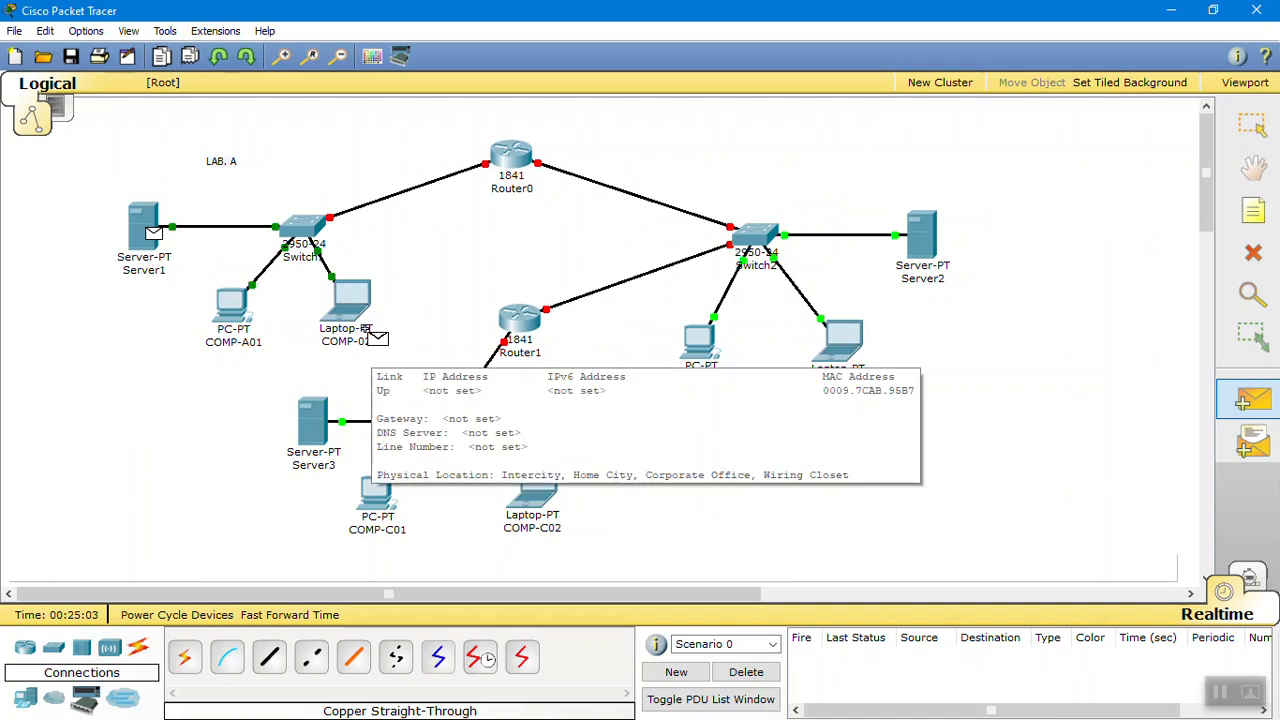
pyautogui.press('Escape')
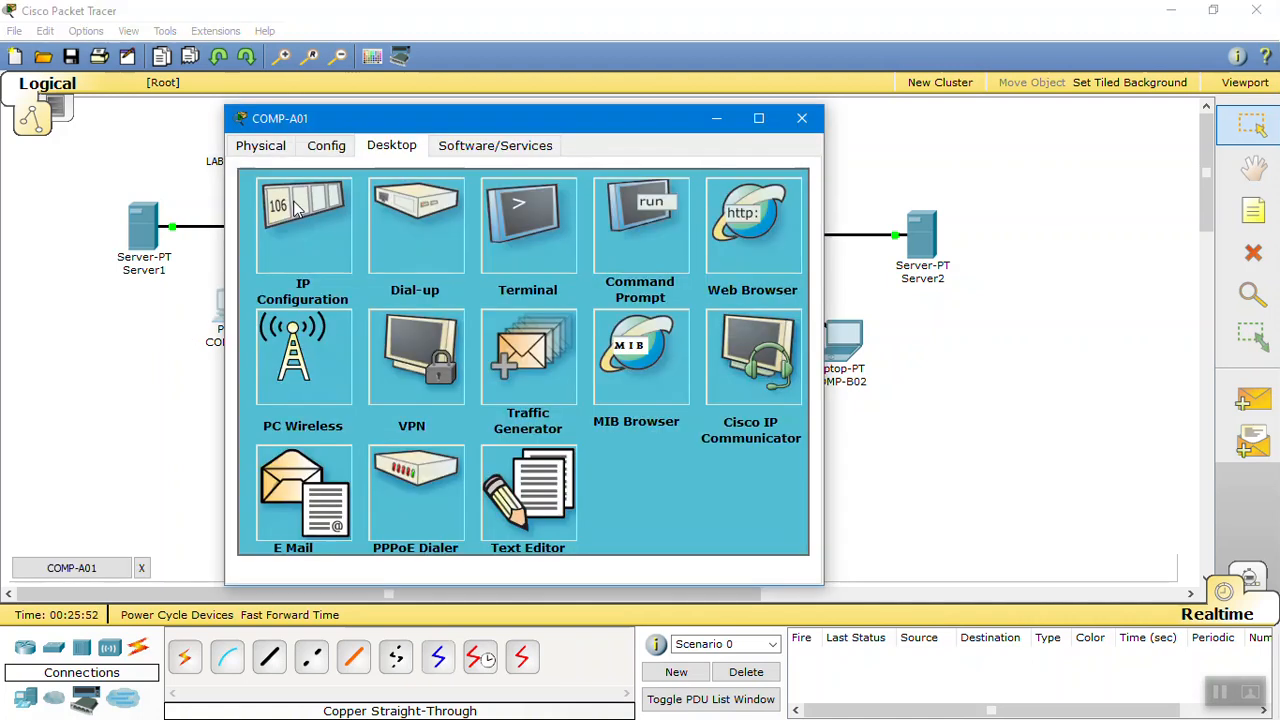
# Step: Switch COMP-A01's IP configuration to DHCP
pyautogui.click(296, 207)
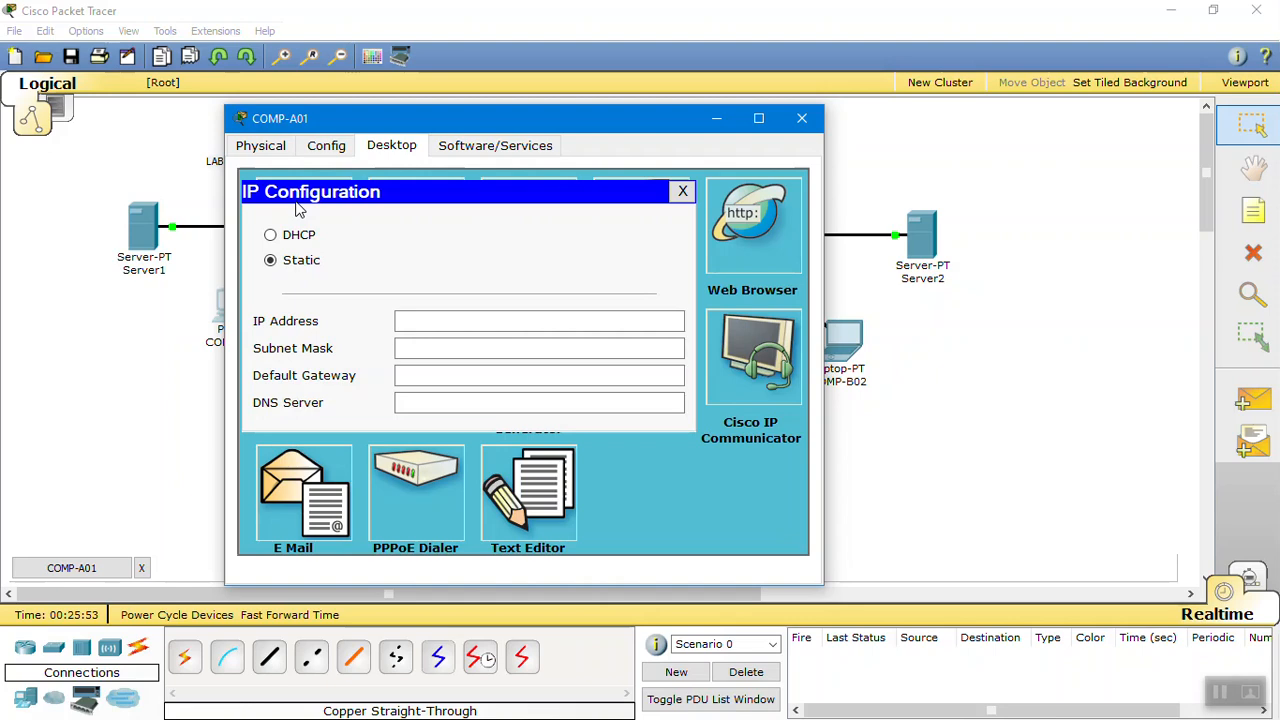
pyautogui.click(288, 240)
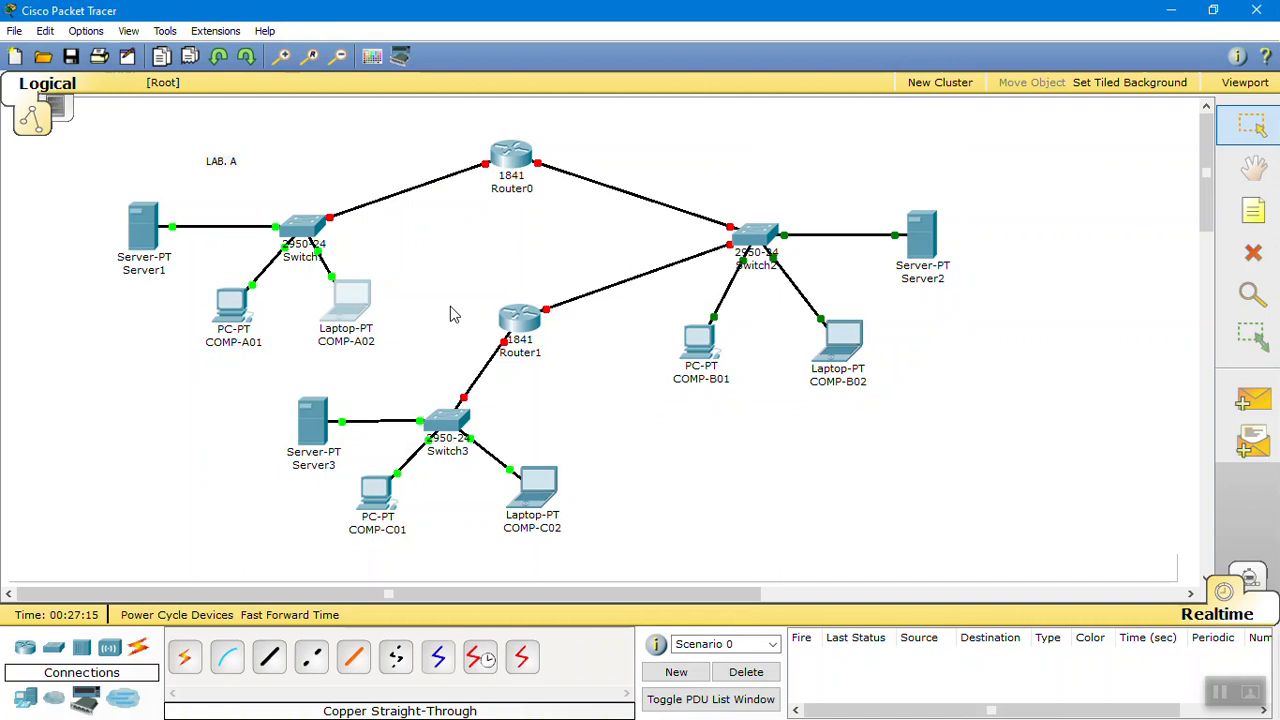
# Step: Test connectivity in network A with another simple PDU sent from Server1
pyautogui.moveTo(267, 288)
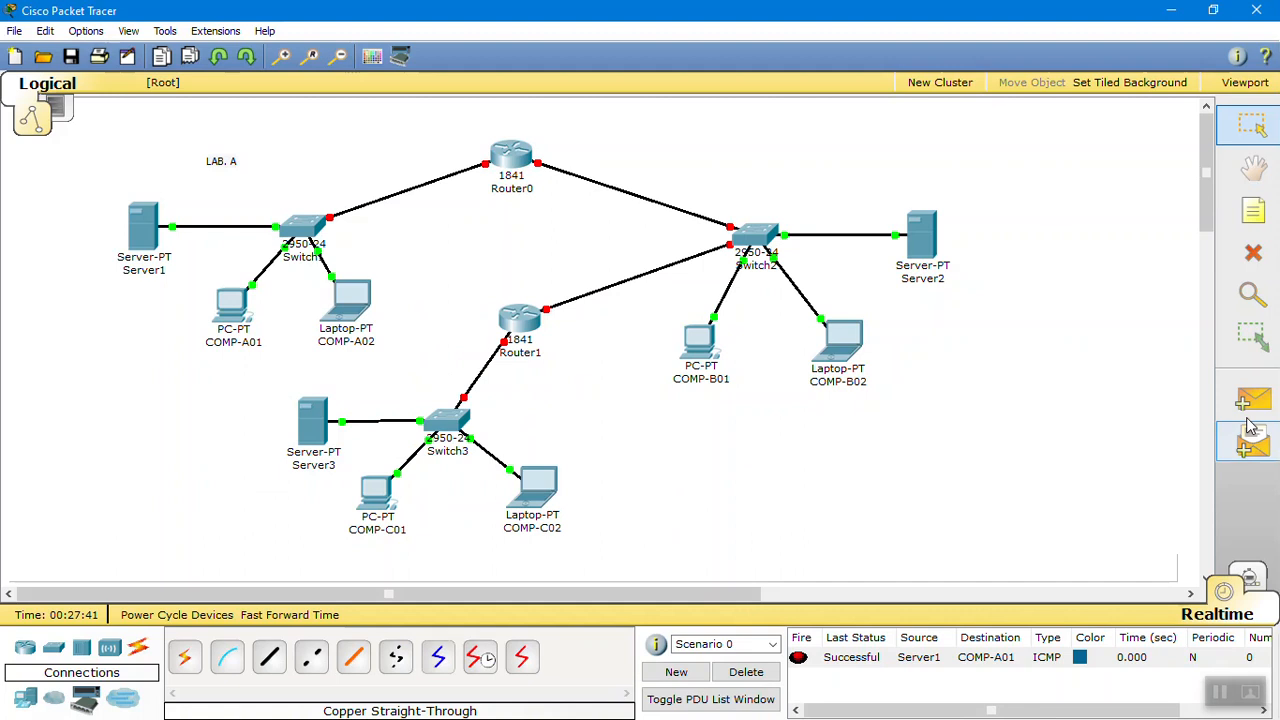
pyautogui.click(1251, 403)
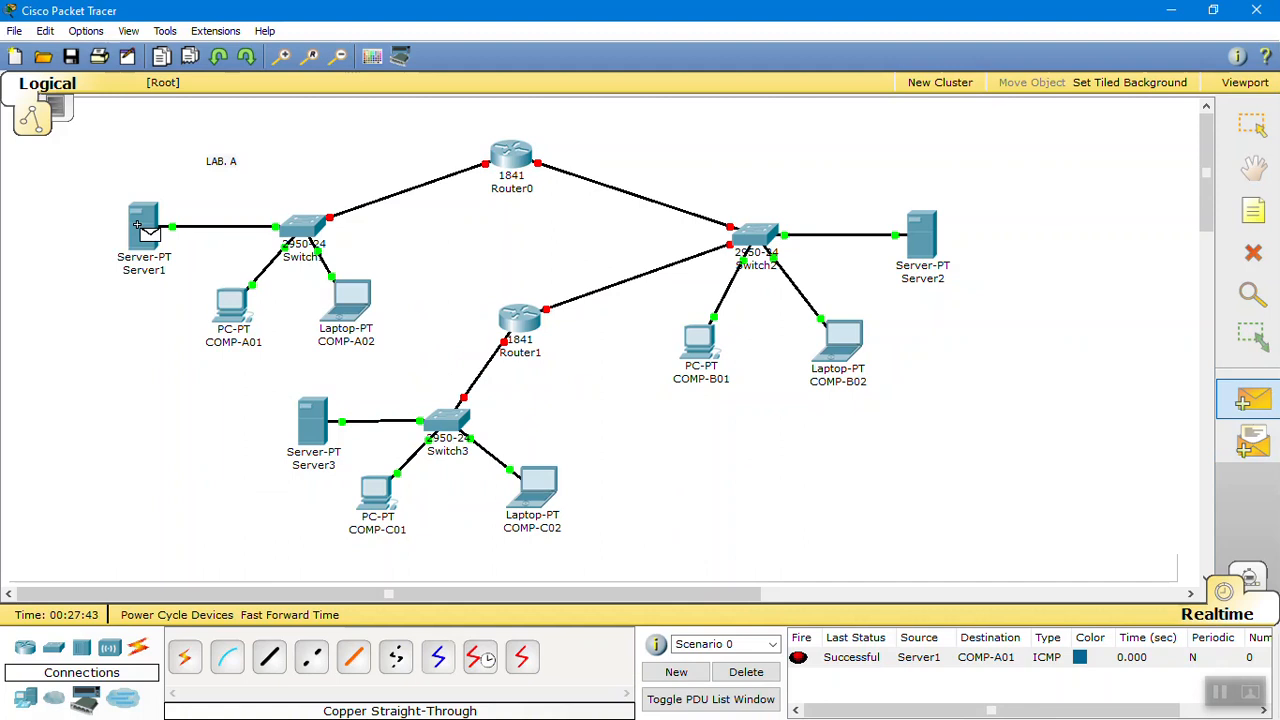
pyautogui.click(137, 224)
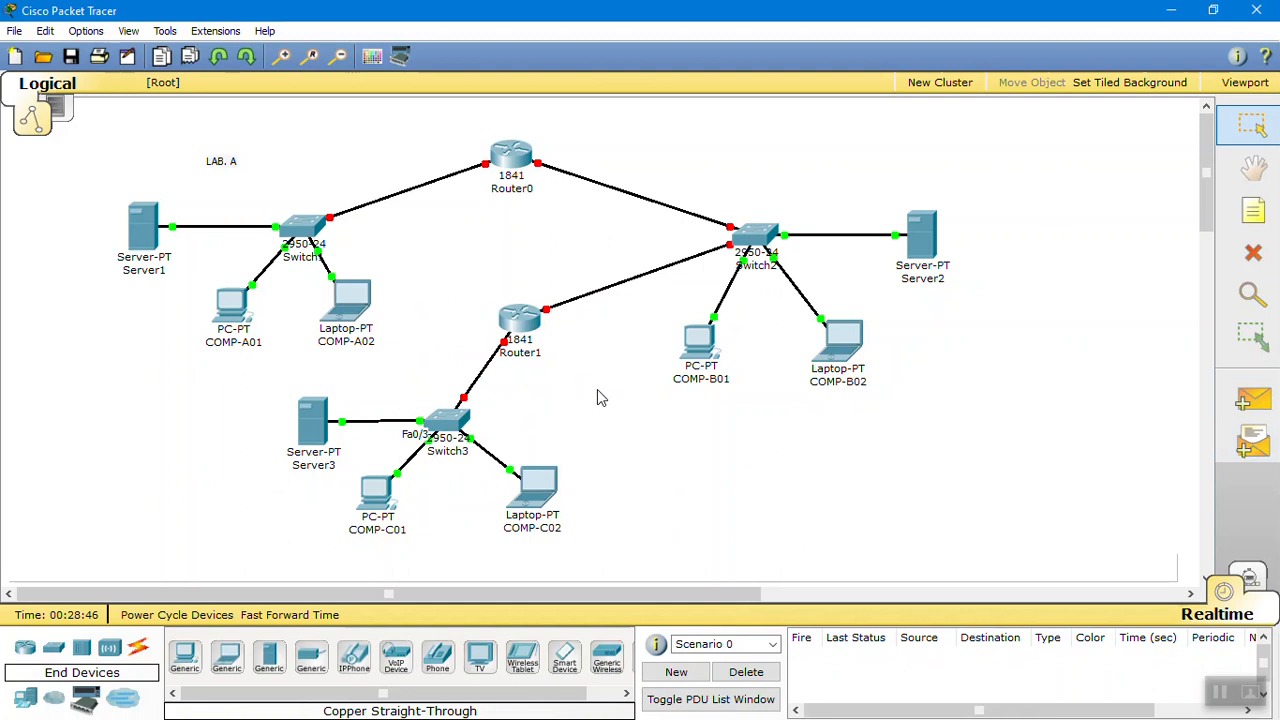
pyautogui.hotkey('alt', 'Tab')
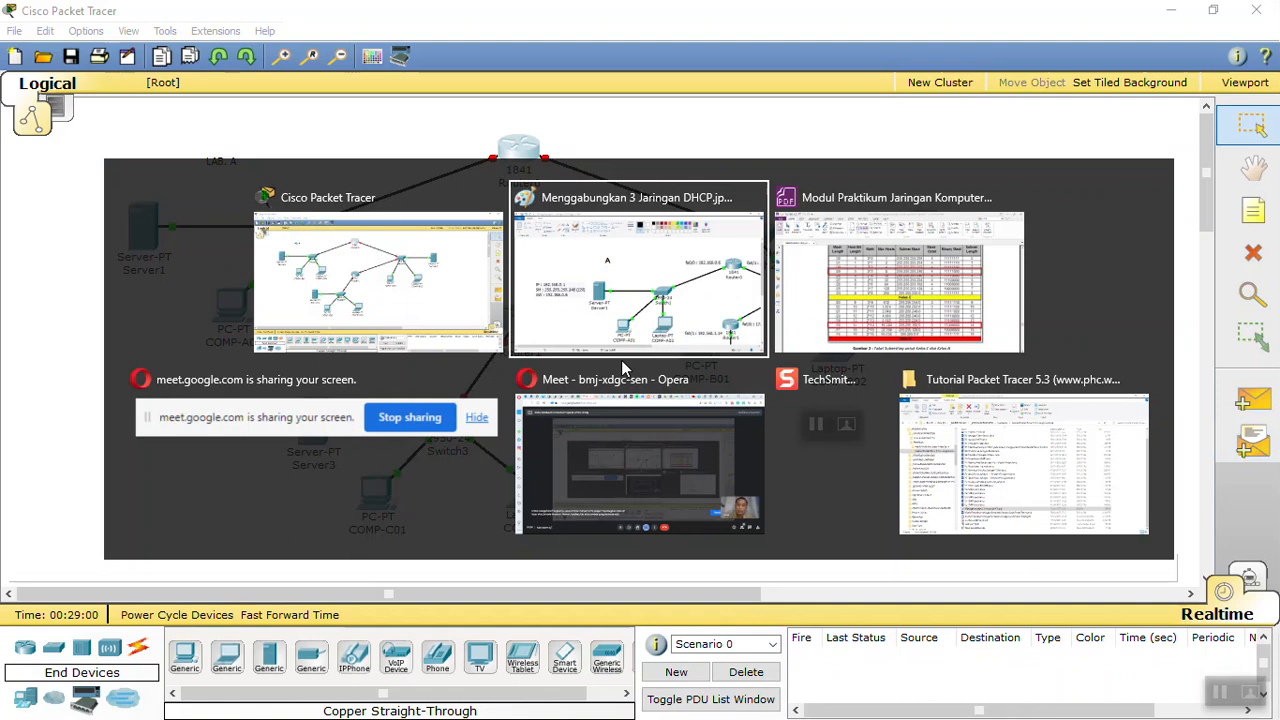
pyautogui.click(630, 430)
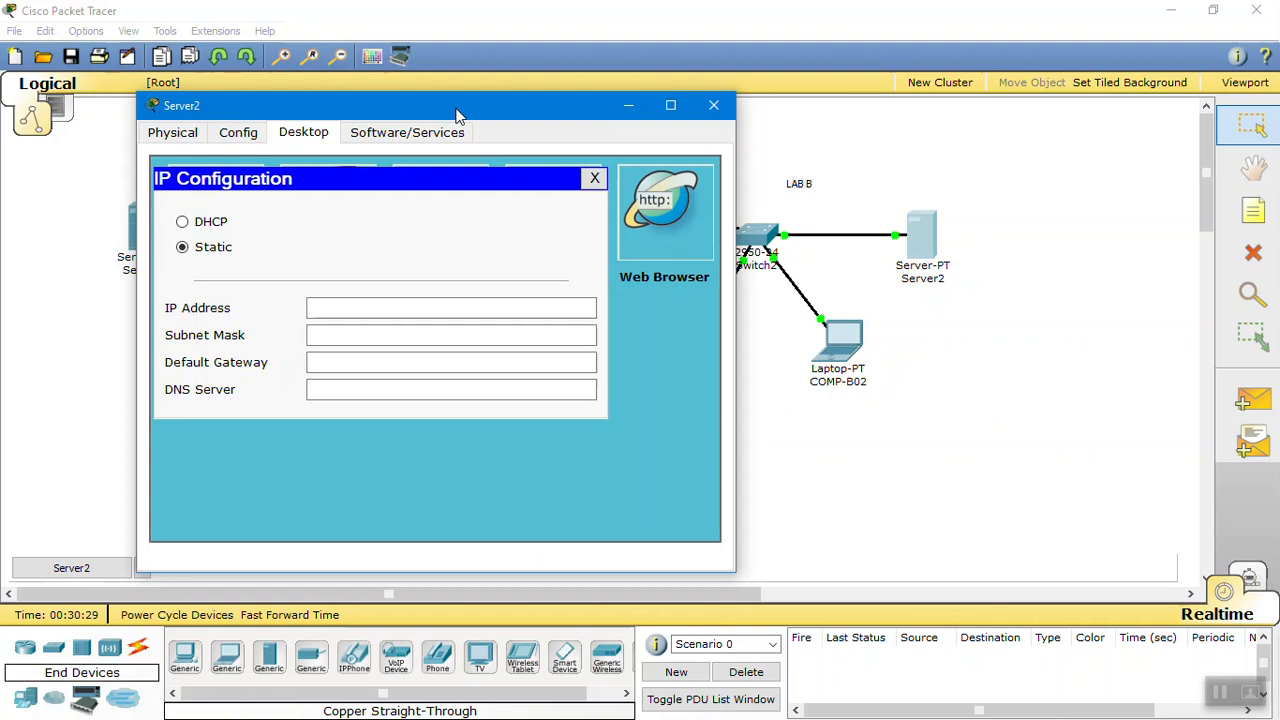
# Step: Examine Server2's IP address, subnet mask and gateway in the Paint diagram and the /18 row of the Foxit PhantomPDF subnetting table
pyautogui.moveTo(457, 113); pyautogui.dragTo(464, 96)
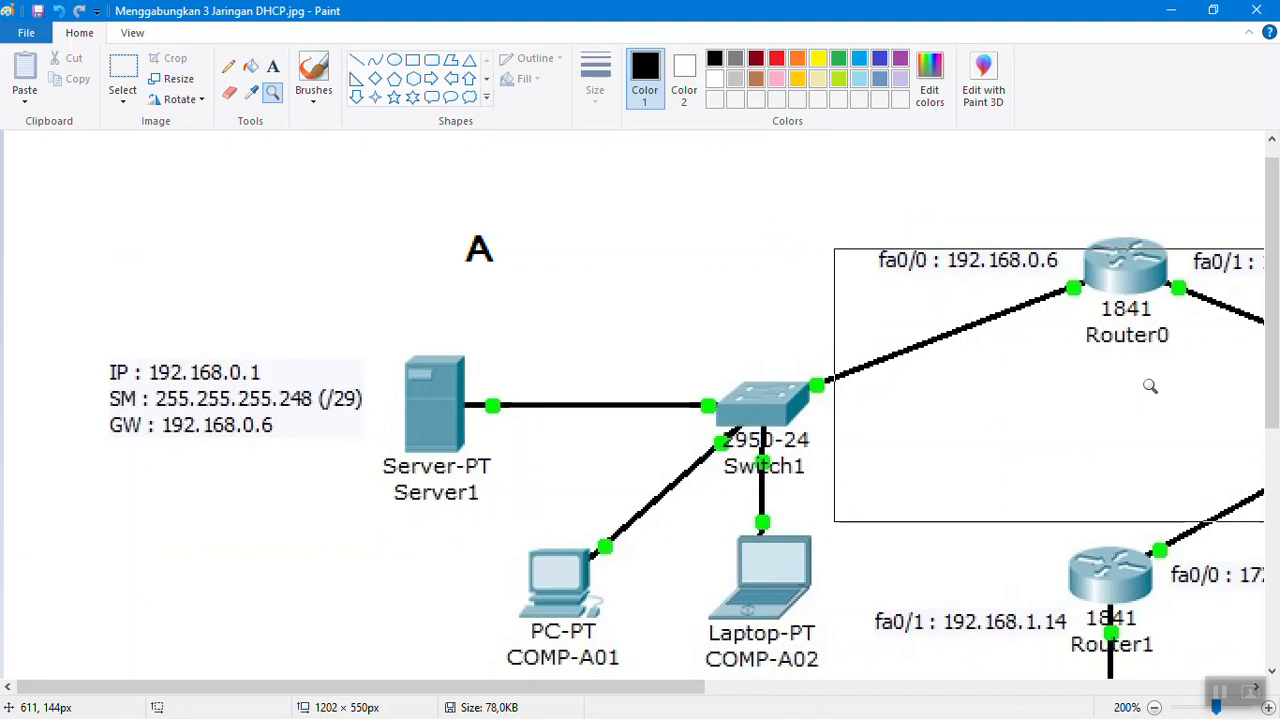
pyautogui.hscroll(10, 1150, 386)
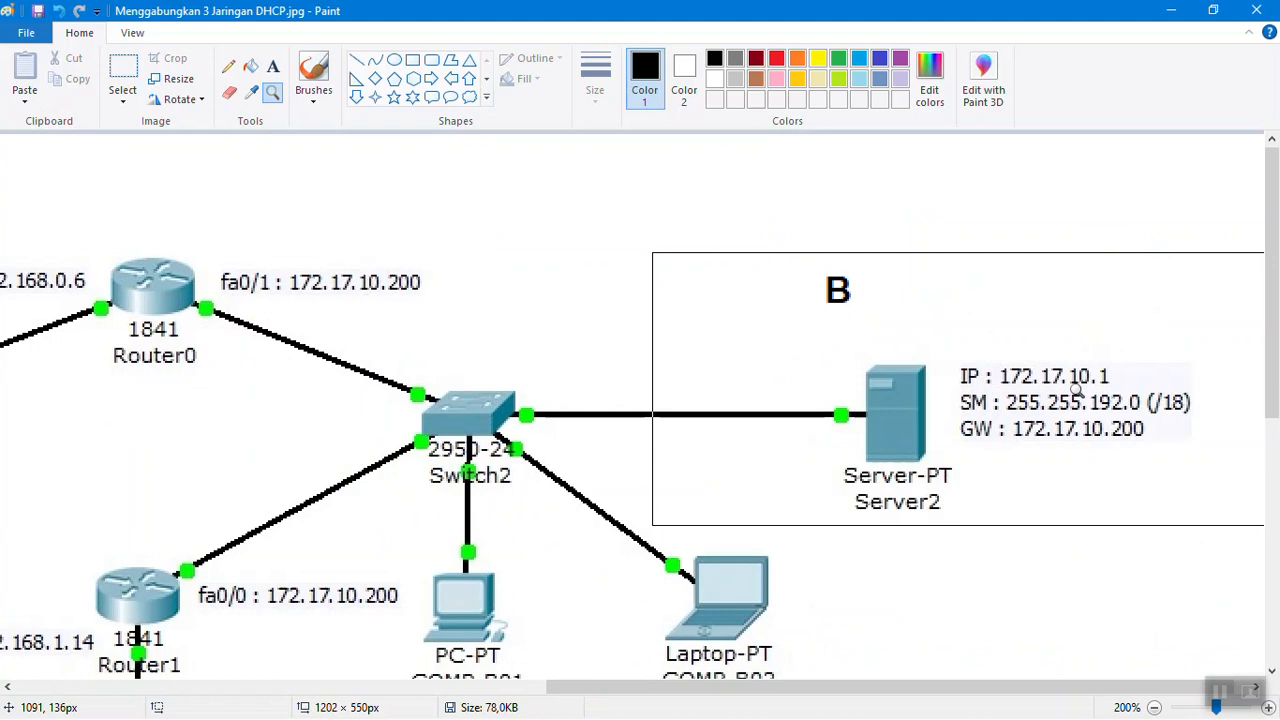
pyautogui.moveTo(1077, 390); pyautogui.dragTo(1045, 422)
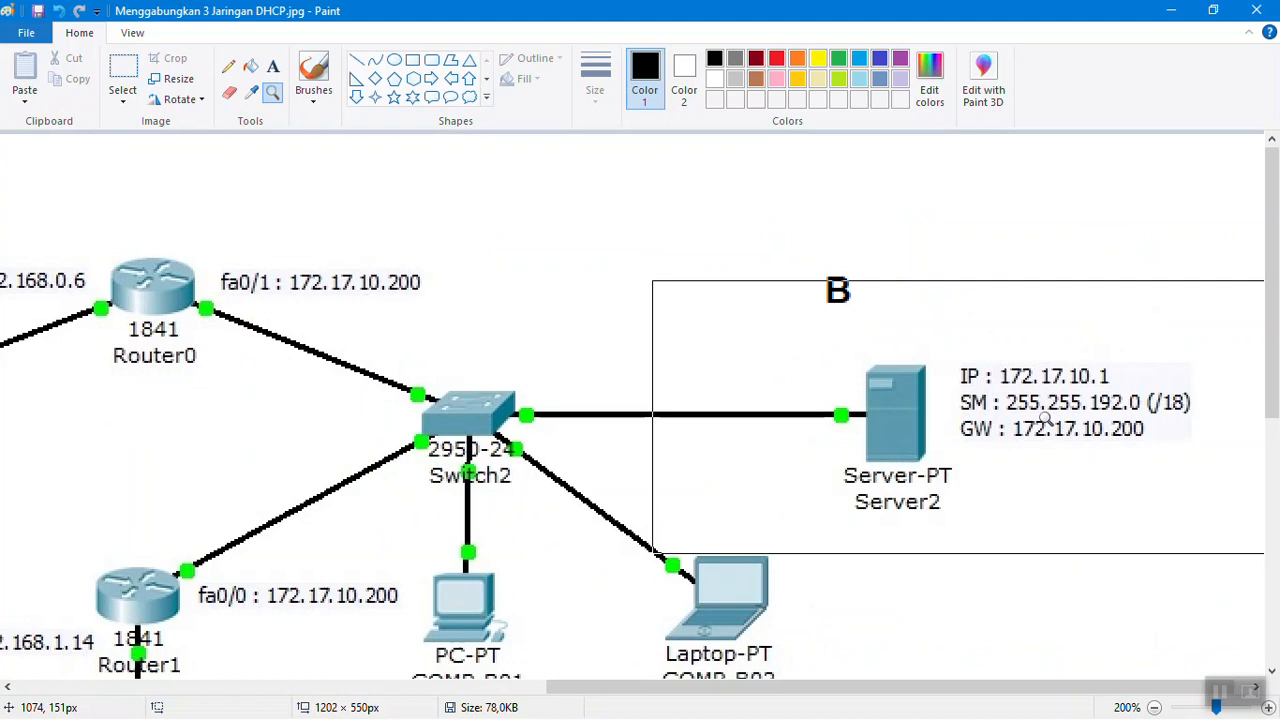
pyautogui.moveTo(1044, 420); pyautogui.dragTo(1062, 420)
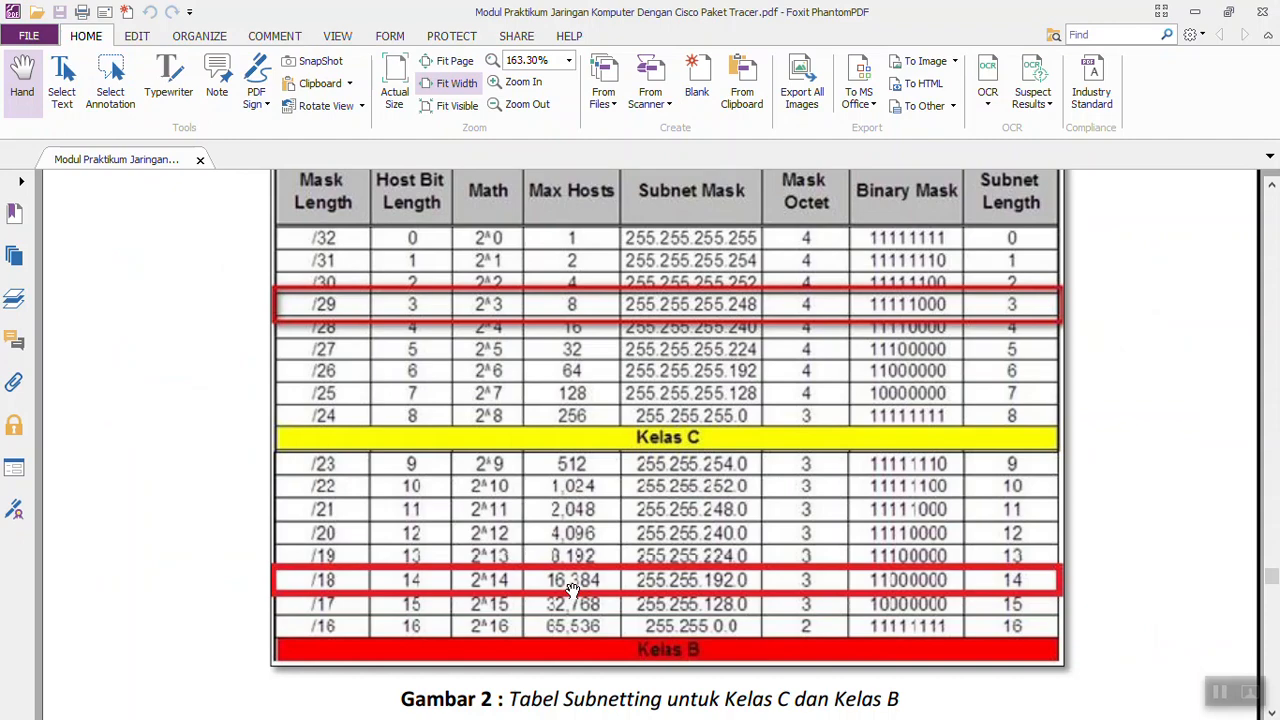
pyautogui.hotkey('alt', 'Tab')
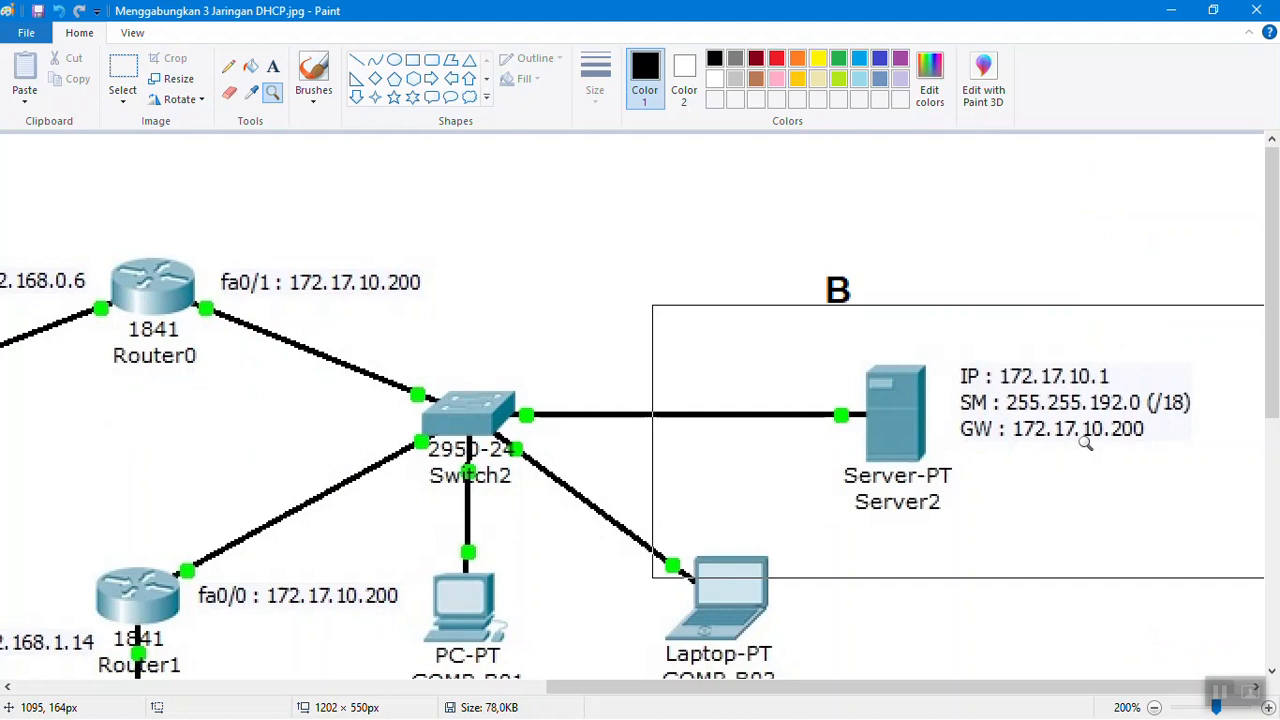
# Step: In Packet Tracer, give Server2 the static IP address 172.17.10.1, subnet mask 255.255.192.0 and default gateway 172.17.10.200
pyautogui.hotkey('alt', 'Tab')
pyautogui.click(459, 344)
pyautogui.write('172')
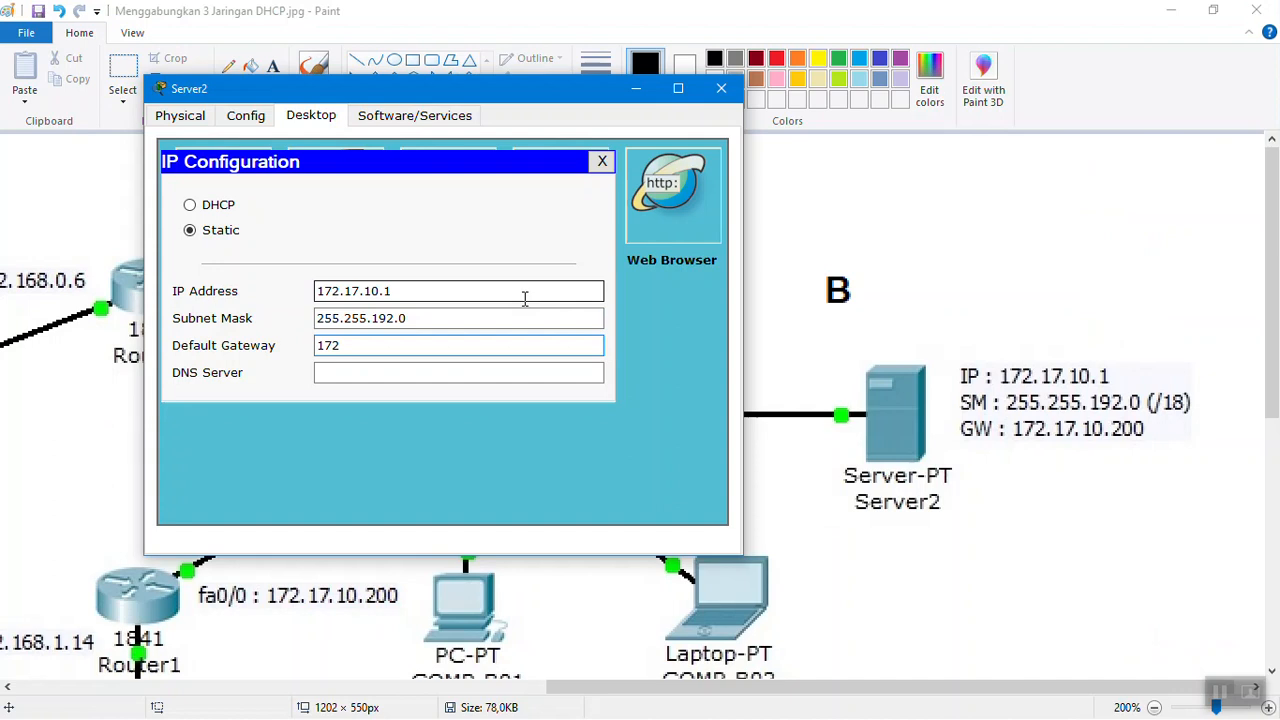
# Step: Configure Server2's DHCP pool with default gateway 172.17.10.200, start IP address 172.17.10.2 and a maximum of 200 users, and save it
pyautogui.click(243, 116)
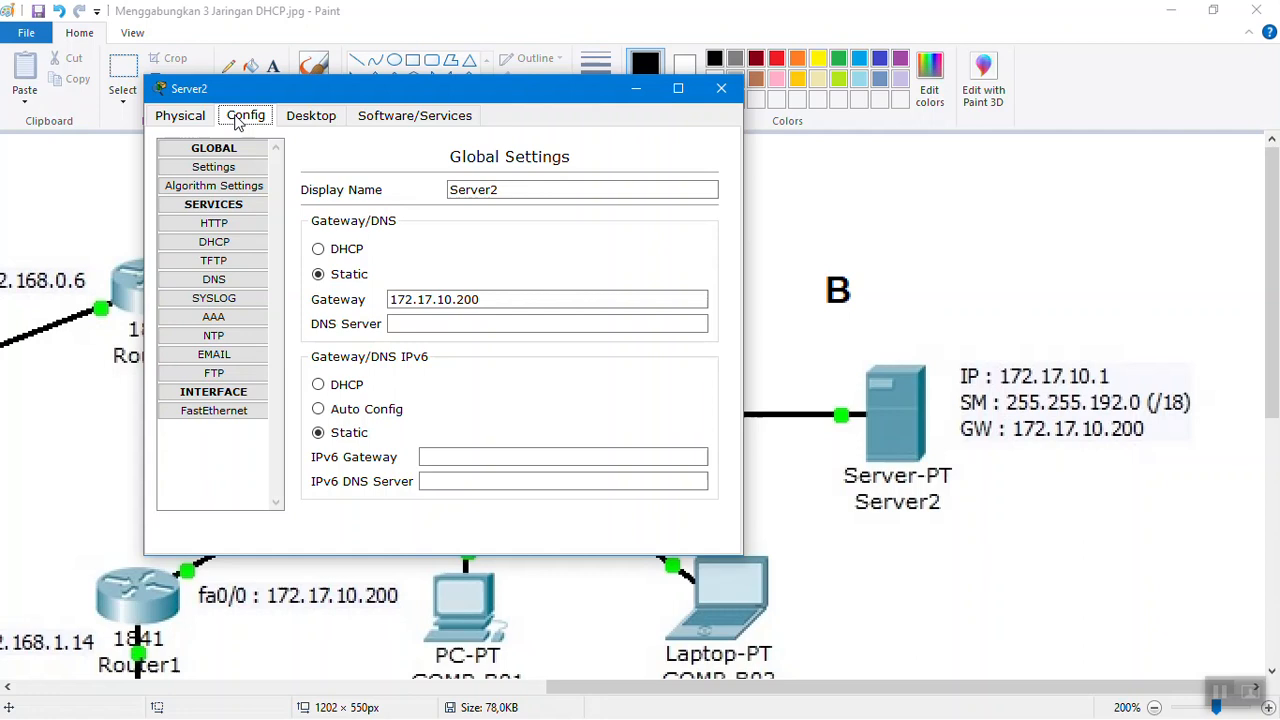
pyautogui.click(213, 241)
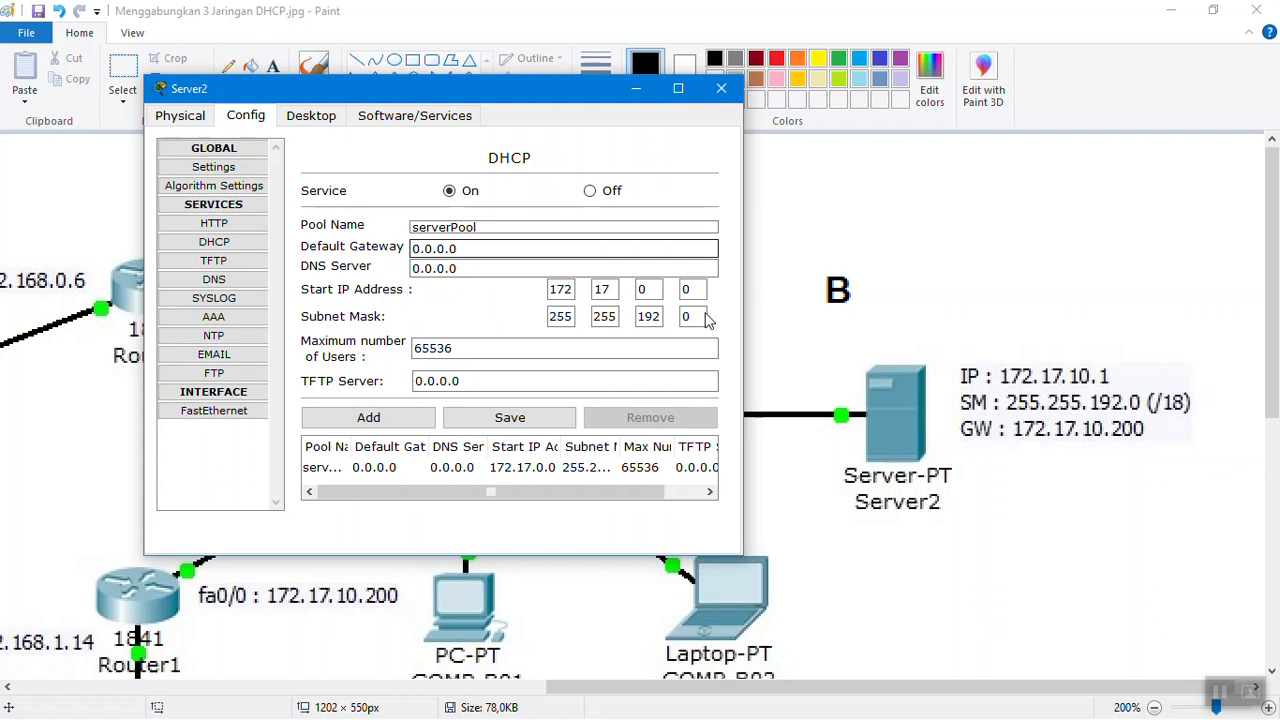
pyautogui.write('172.17.10')
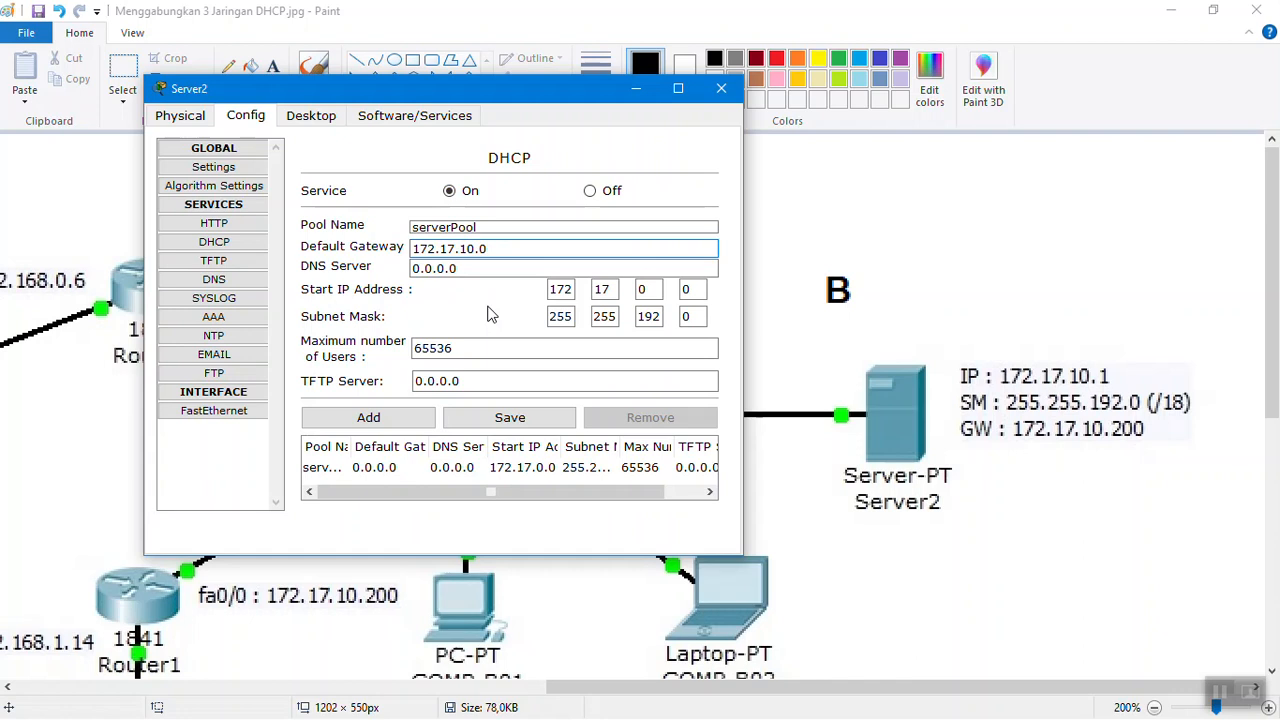
pyautogui.write('20')
pyautogui.click(645, 289)
pyautogui.write('192')
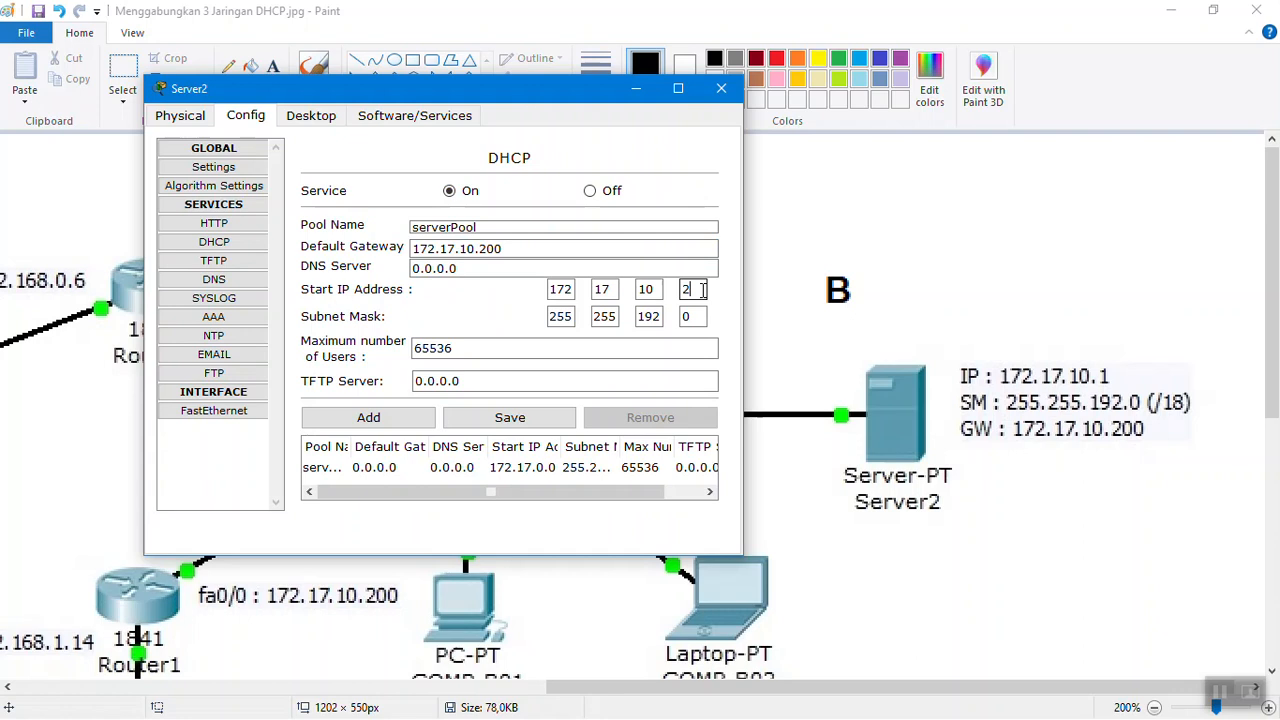
pyautogui.click(688, 316)
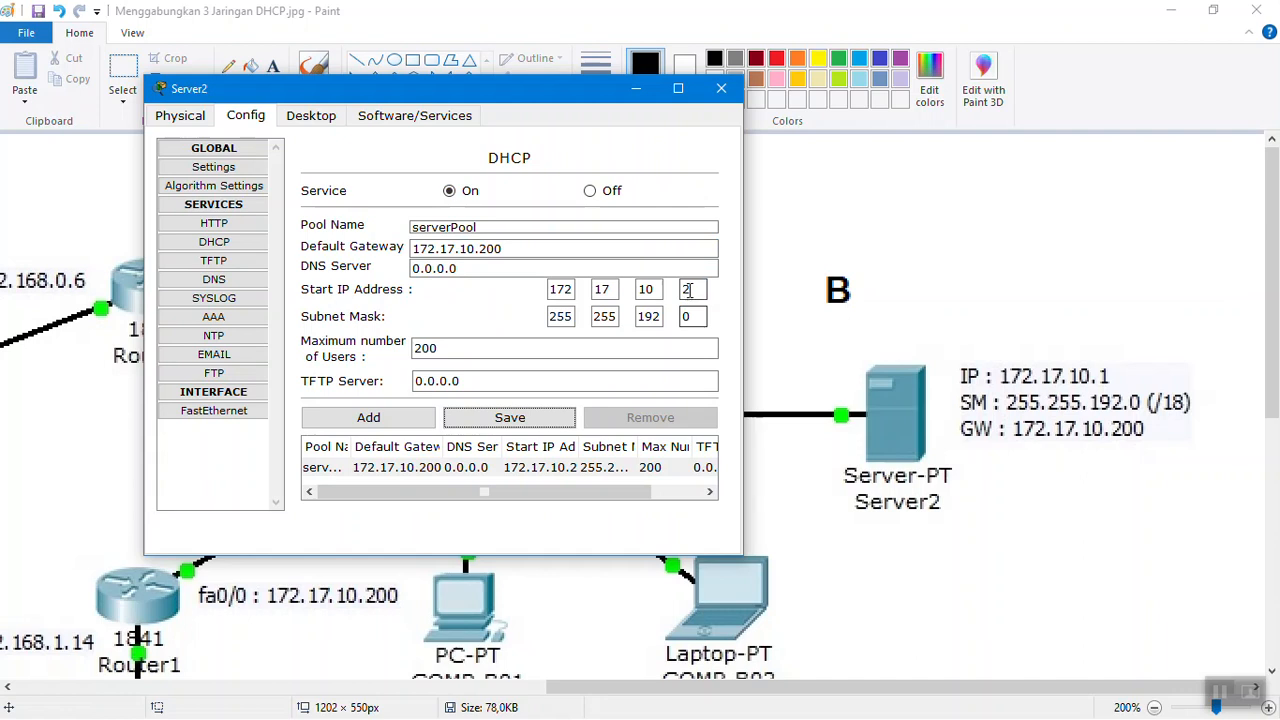
pyautogui.click(688, 316)
pyautogui.click(683, 352)
pyautogui.click(772, 304)
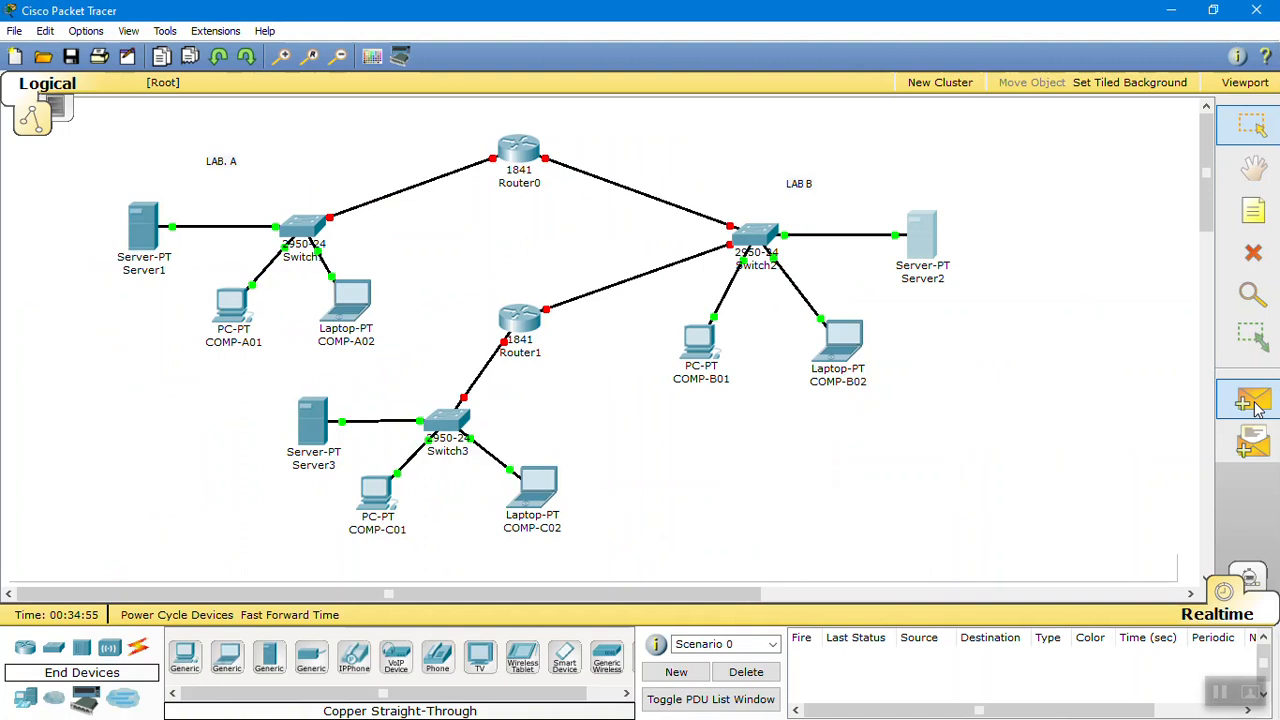
# Step: Start a simple PDU test at Server2 and switch COMP-B02's IP configuration to DHCP
pyautogui.click(1253, 402)
pyautogui.click(921, 235)
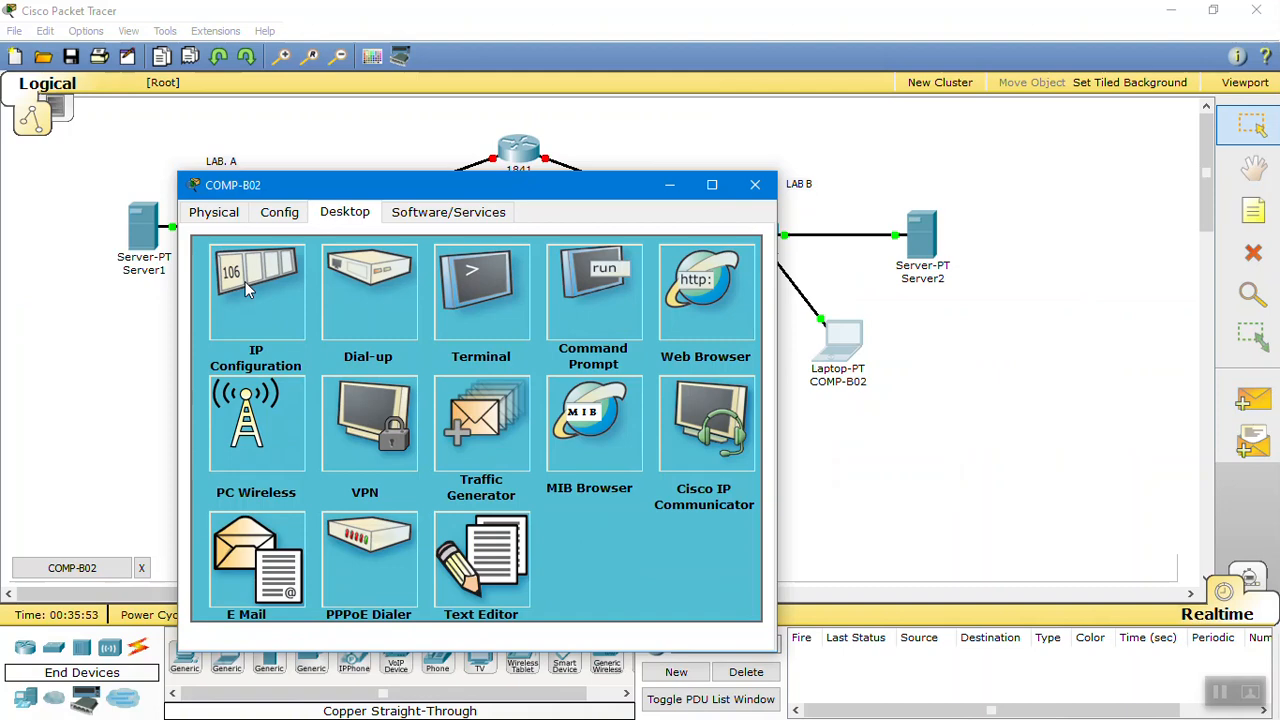
pyautogui.click(245, 281)
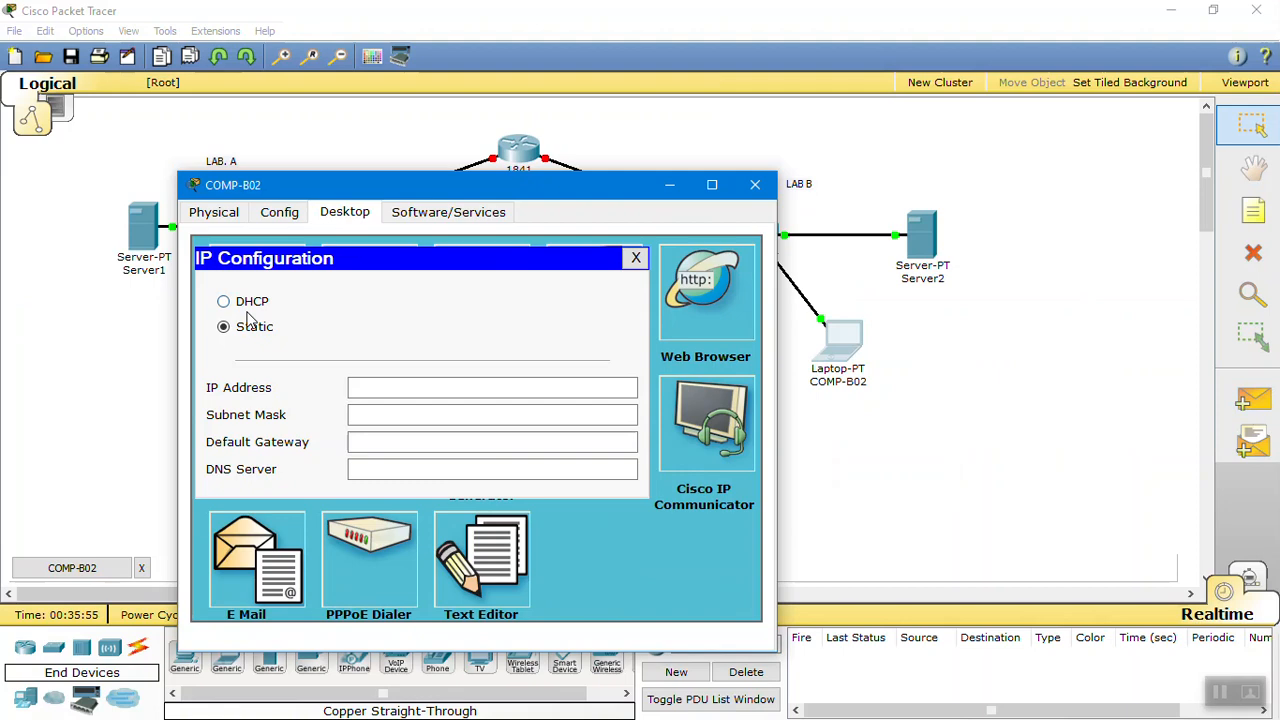
pyautogui.click(248, 303)
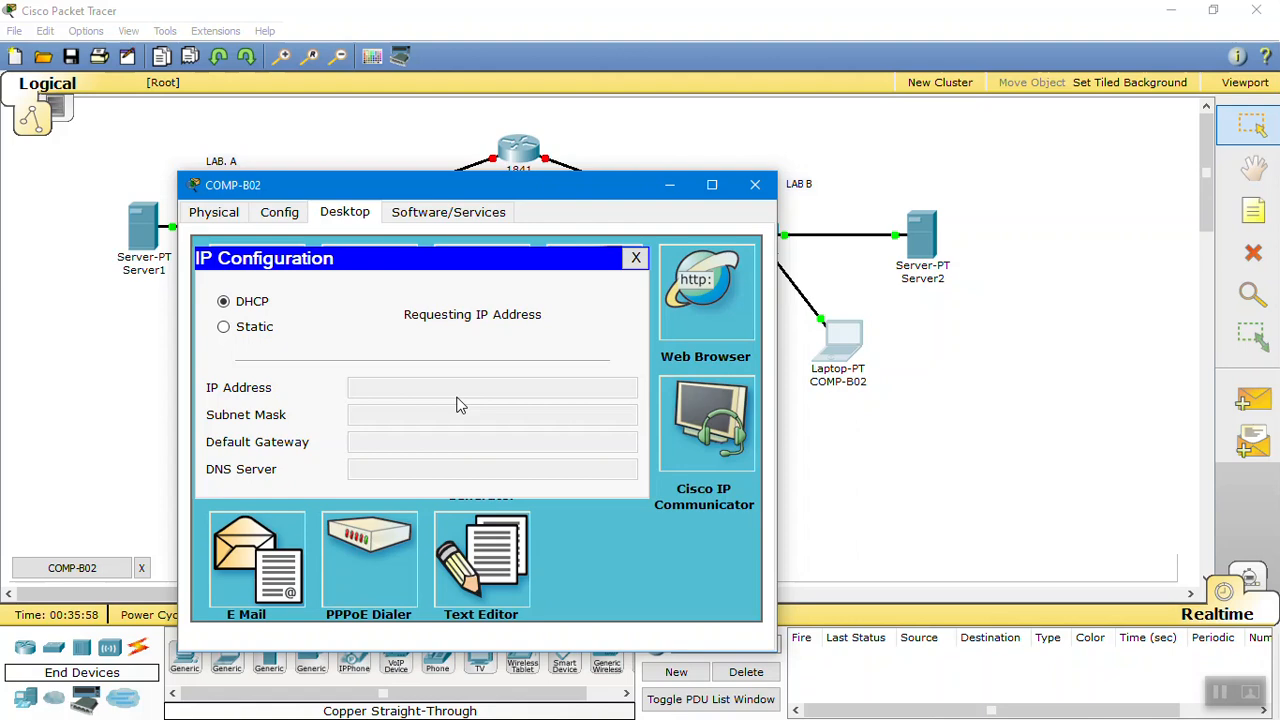
pyautogui.click(755, 184)
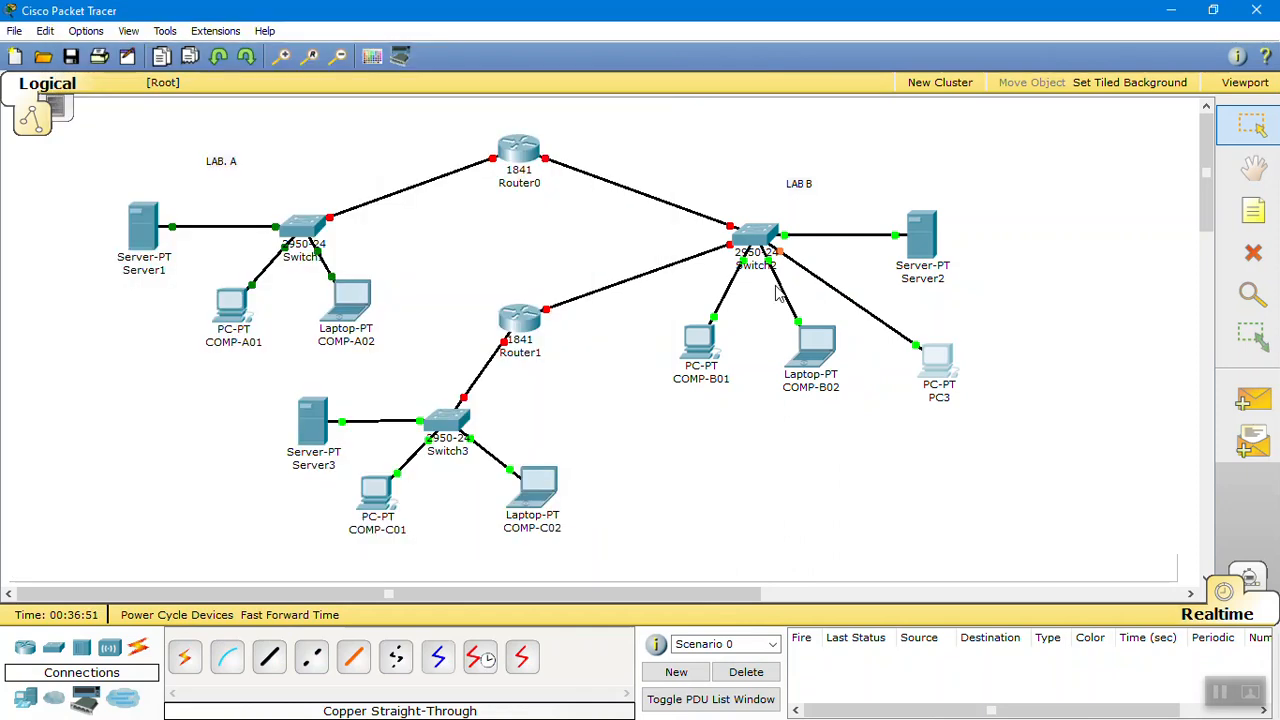
# Step: Test connectivity in network B with simple PDUs sent from Server2 to COMP-B01, COMP-B02 and PC3
pyautogui.press('p')
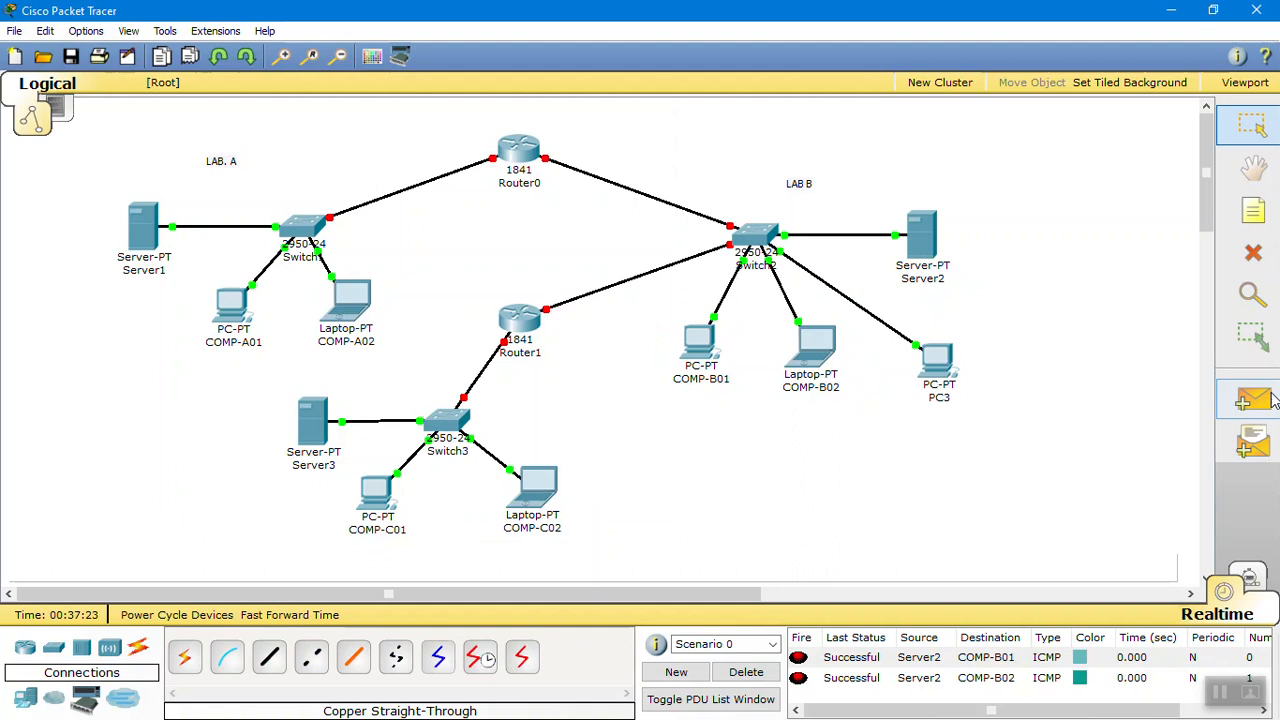
pyautogui.click(921, 235)
pyautogui.click(937, 360)
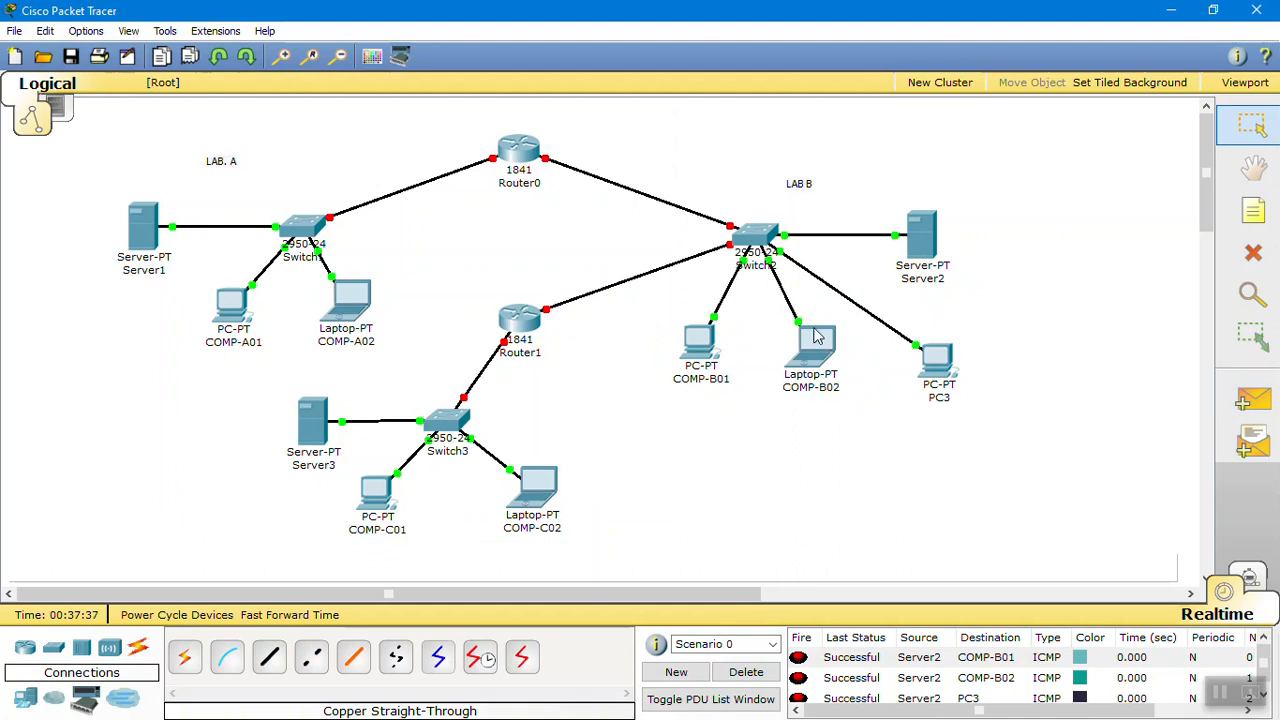
# Step: Examine Server3's IP address, subnet mask and gateway in the Paint diagram and the /28 row of the Foxit PhantomPDF subnetting table
pyautogui.hotkey('alt', 'Tab')
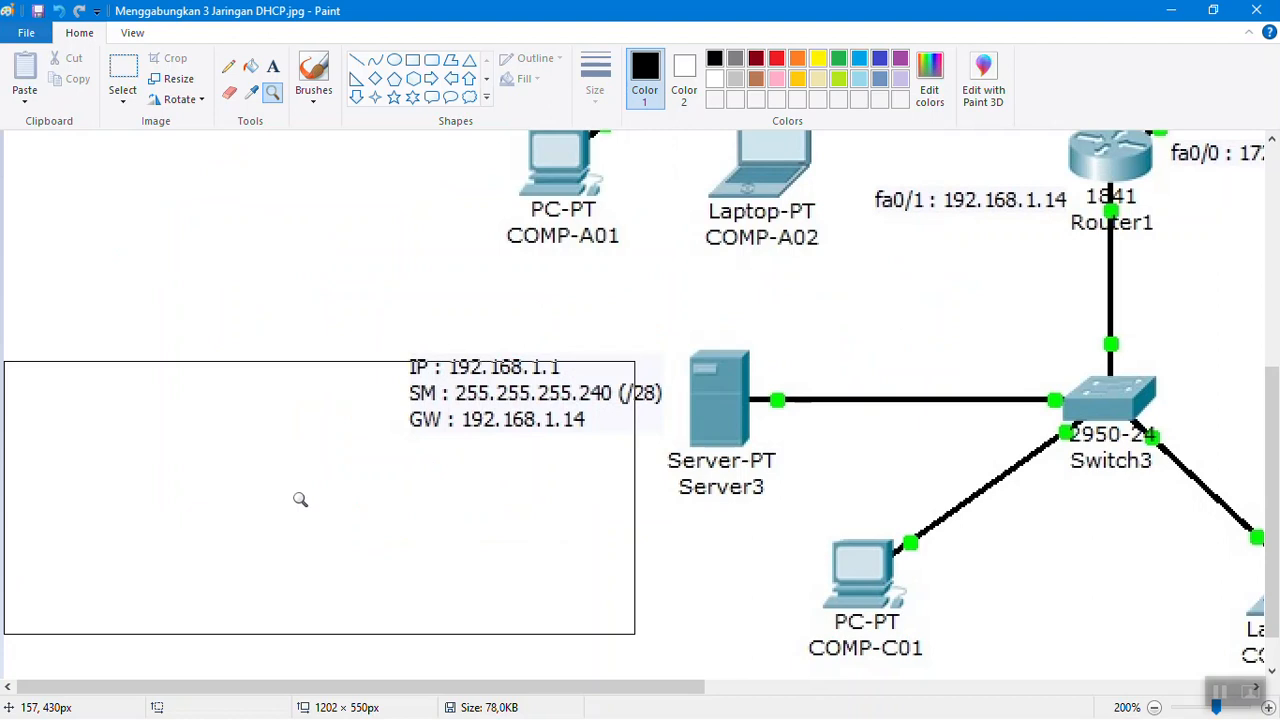
pyautogui.hotkey('alt', 'Tab')
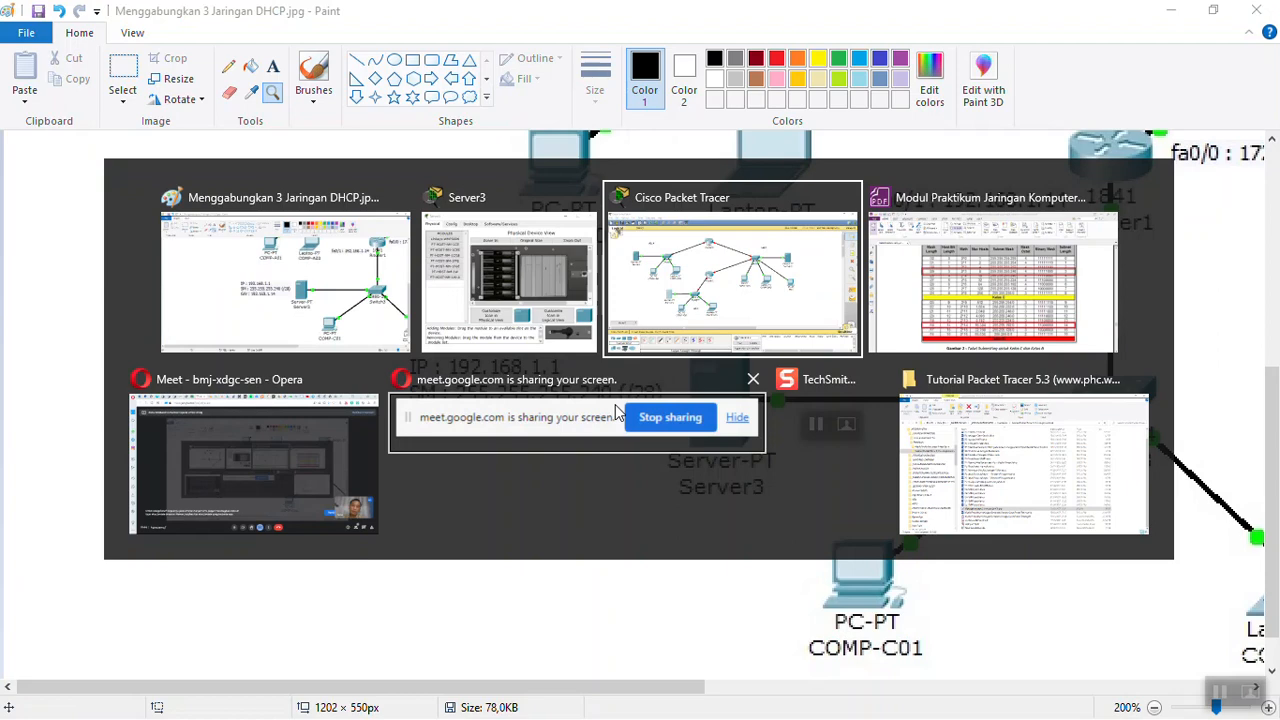
pyautogui.hotkey('alt', 'Tab')
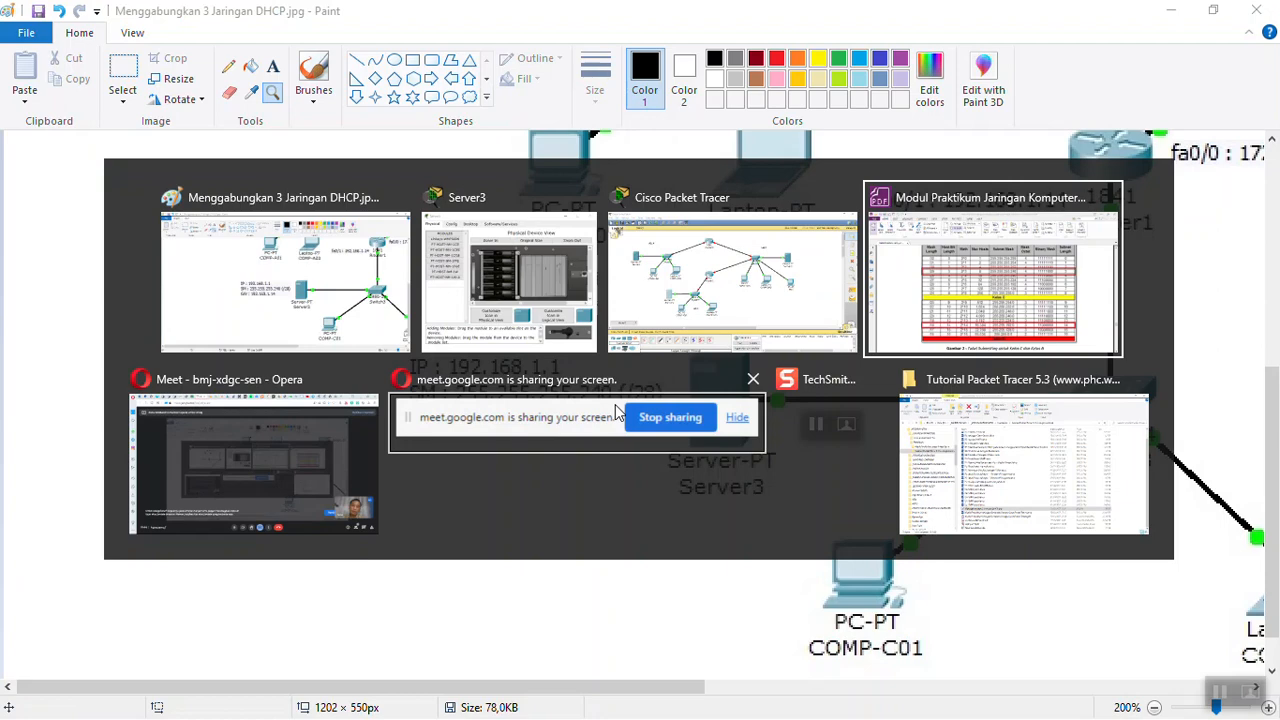
pyautogui.hotkey('alt', 'Tab')
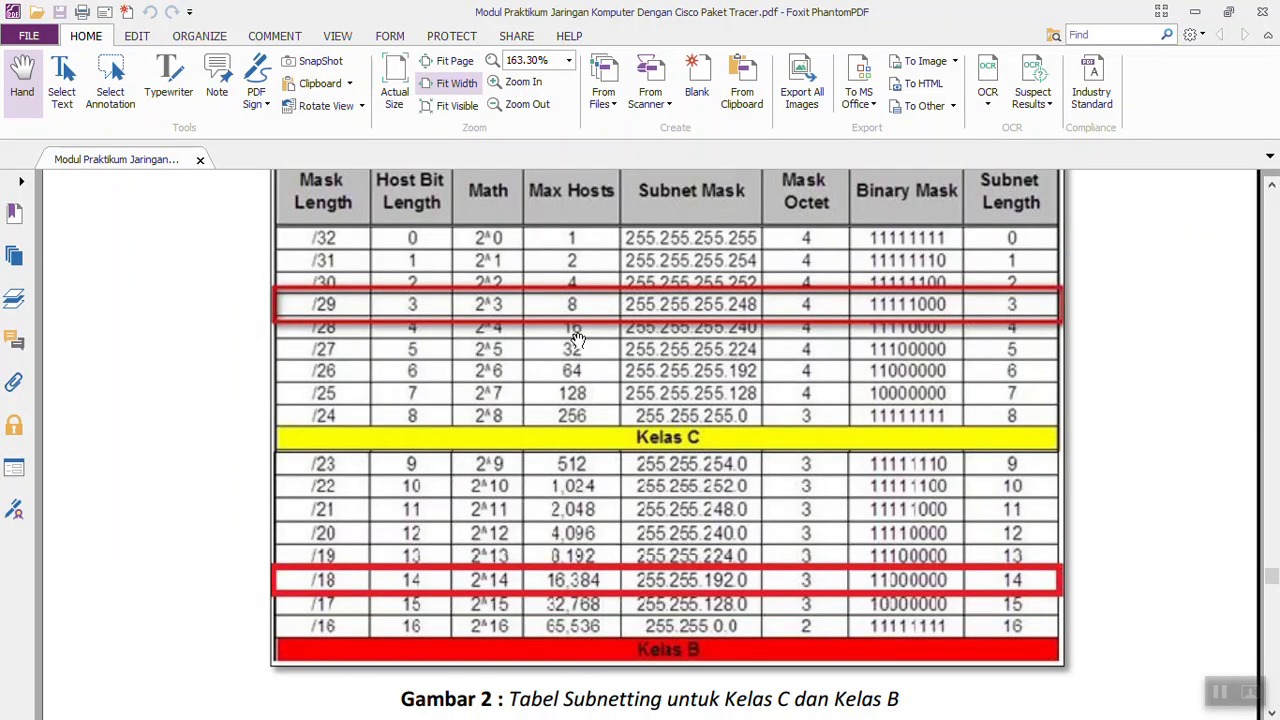
pyautogui.hotkey('alt', 'Tab')
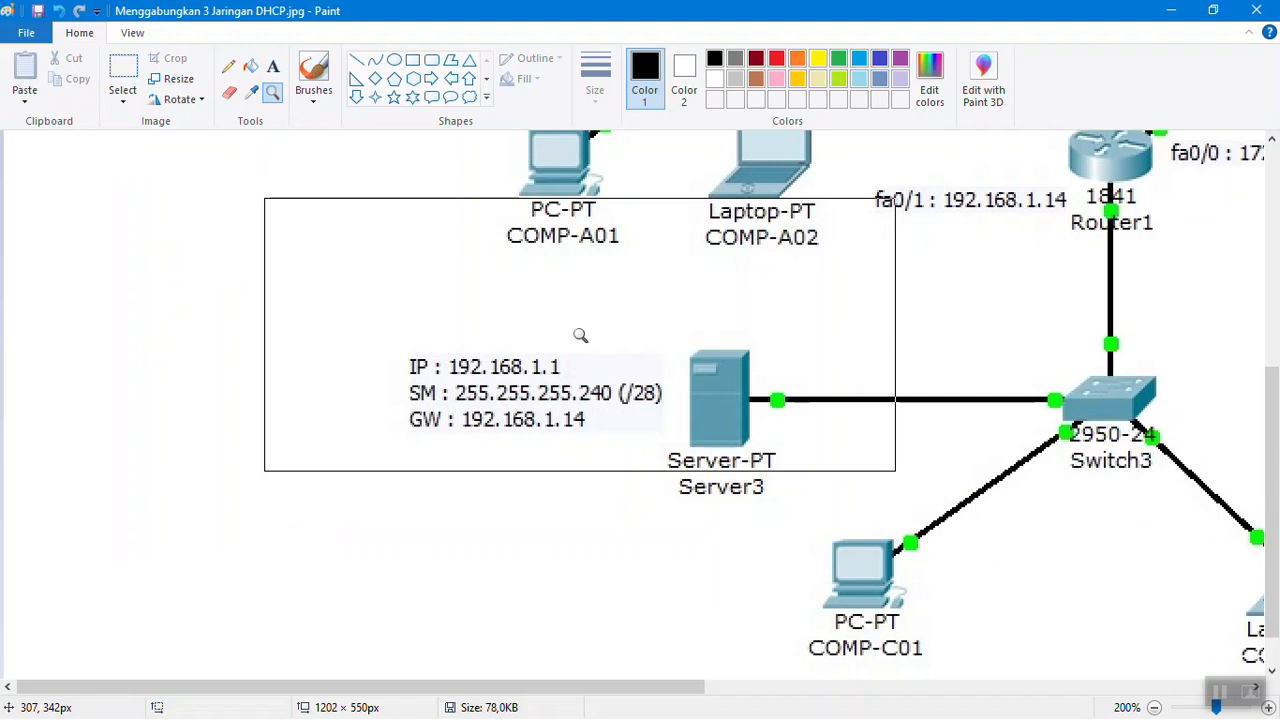
# Step: In Packet Tracer, save Server3's DHCP pool with gateway 192.168.1.14, start address 192.168.1.2, mask 255.255.255.240 and a maximum of 14 users
pyautogui.hotkey('alt', 'Tab')
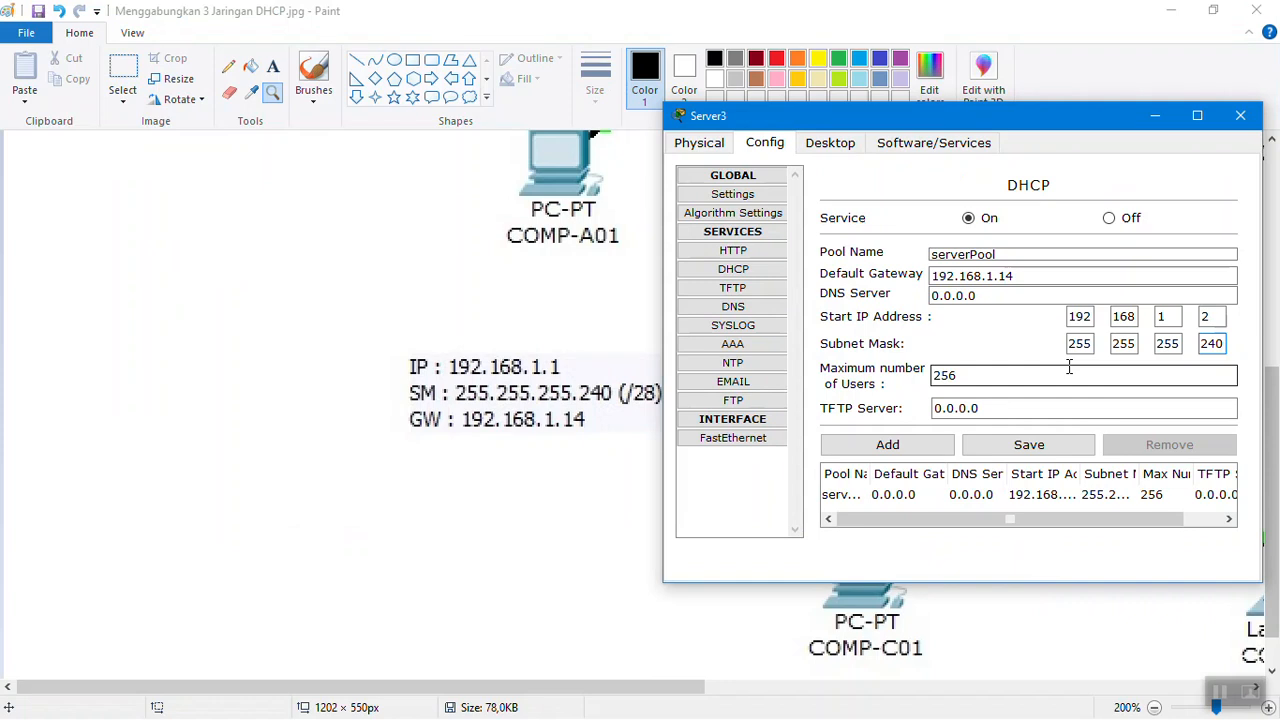
pyautogui.click(1027, 443)
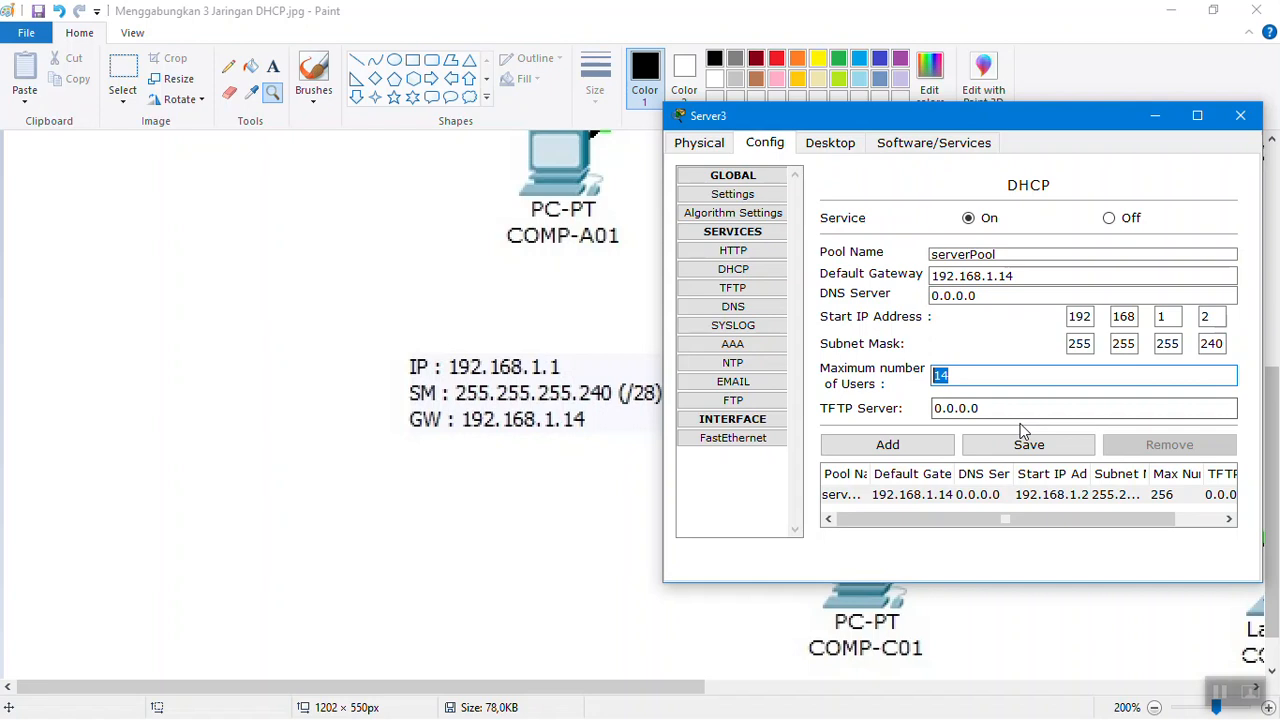
pyautogui.click(1025, 444)
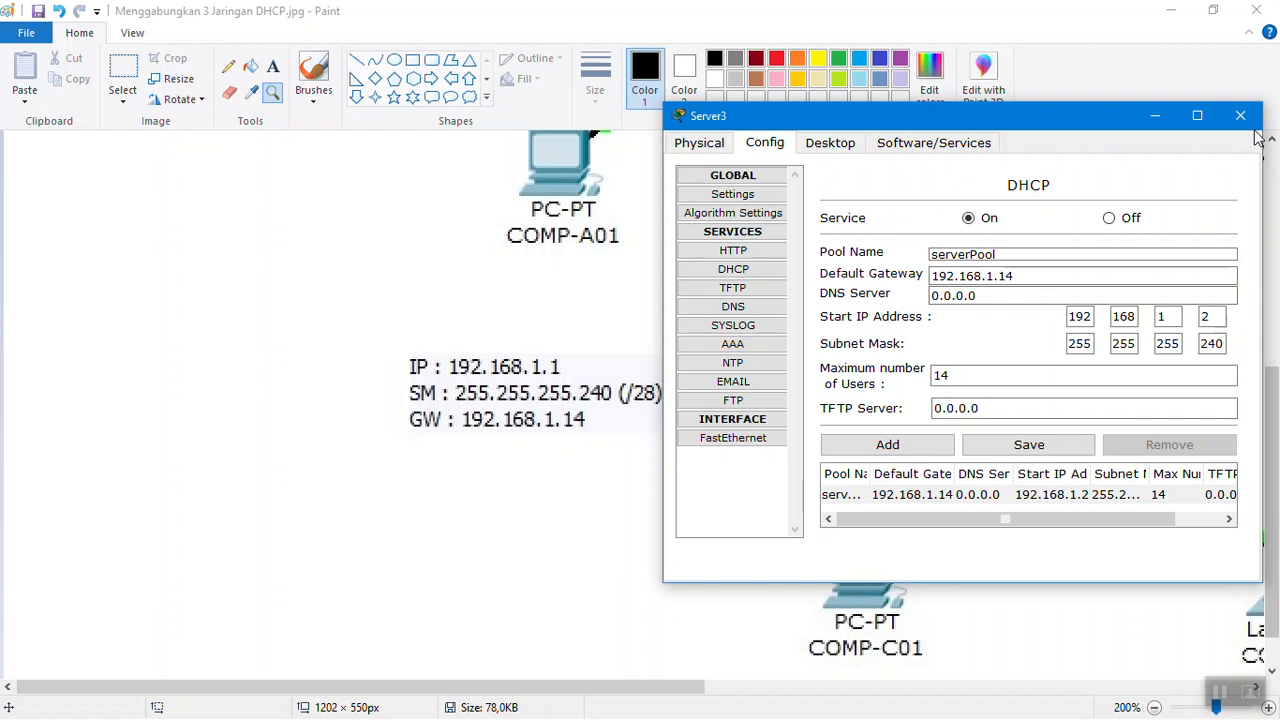
pyautogui.click(1240, 115)
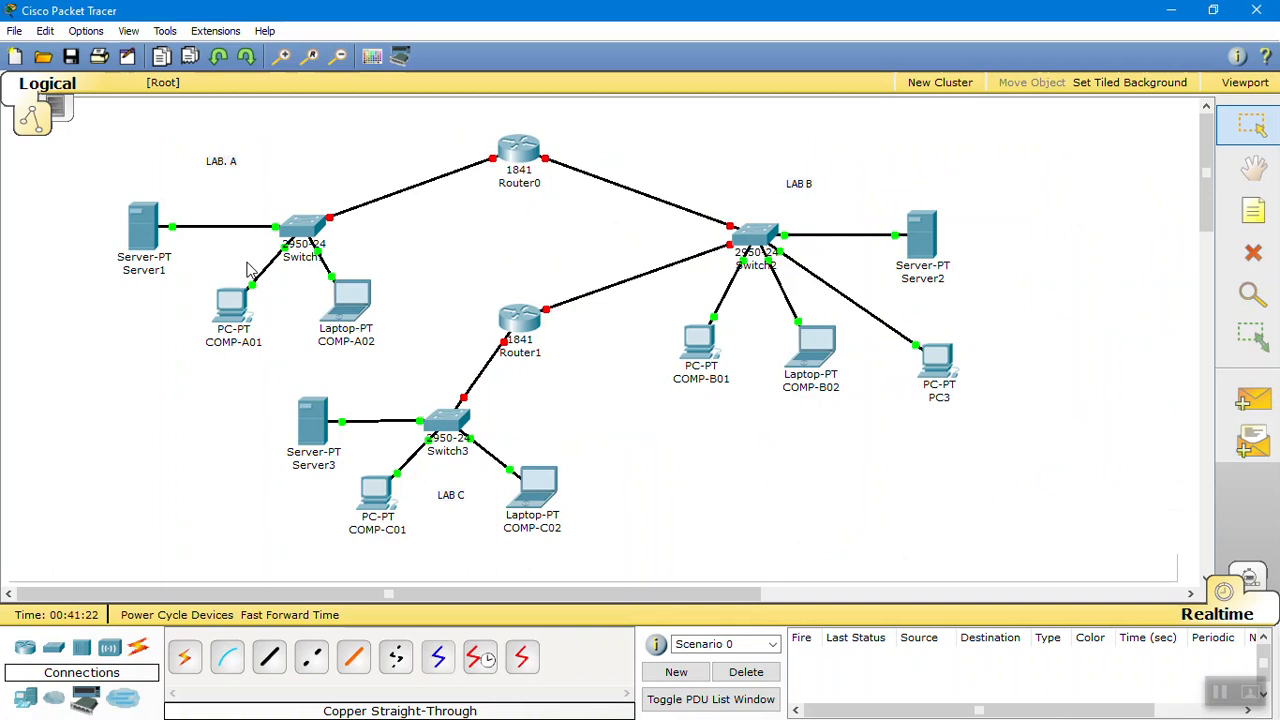
# Step: Using Router0's CLI, assign fa0/0 192.168.0.6 255.255.255.248 and fa0/1 172.17.10.200 255.255.192.0, enabling both interfaces
pyautogui.moveTo(307, 233)
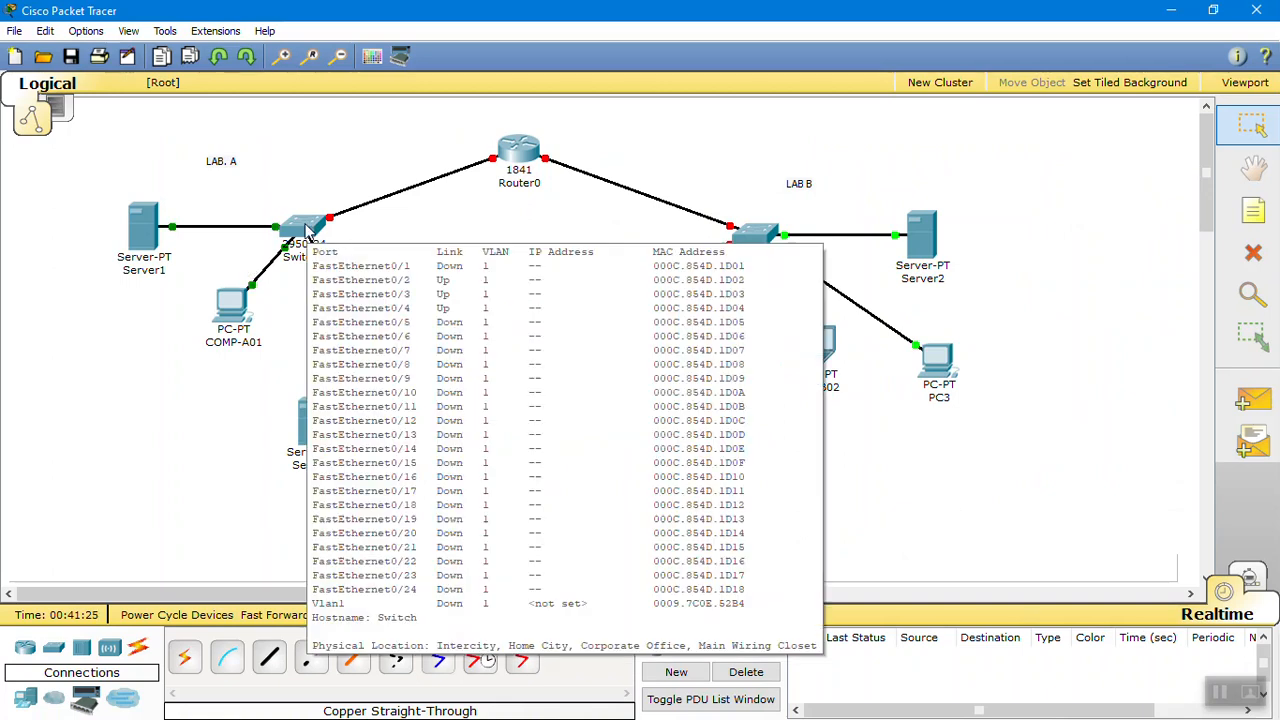
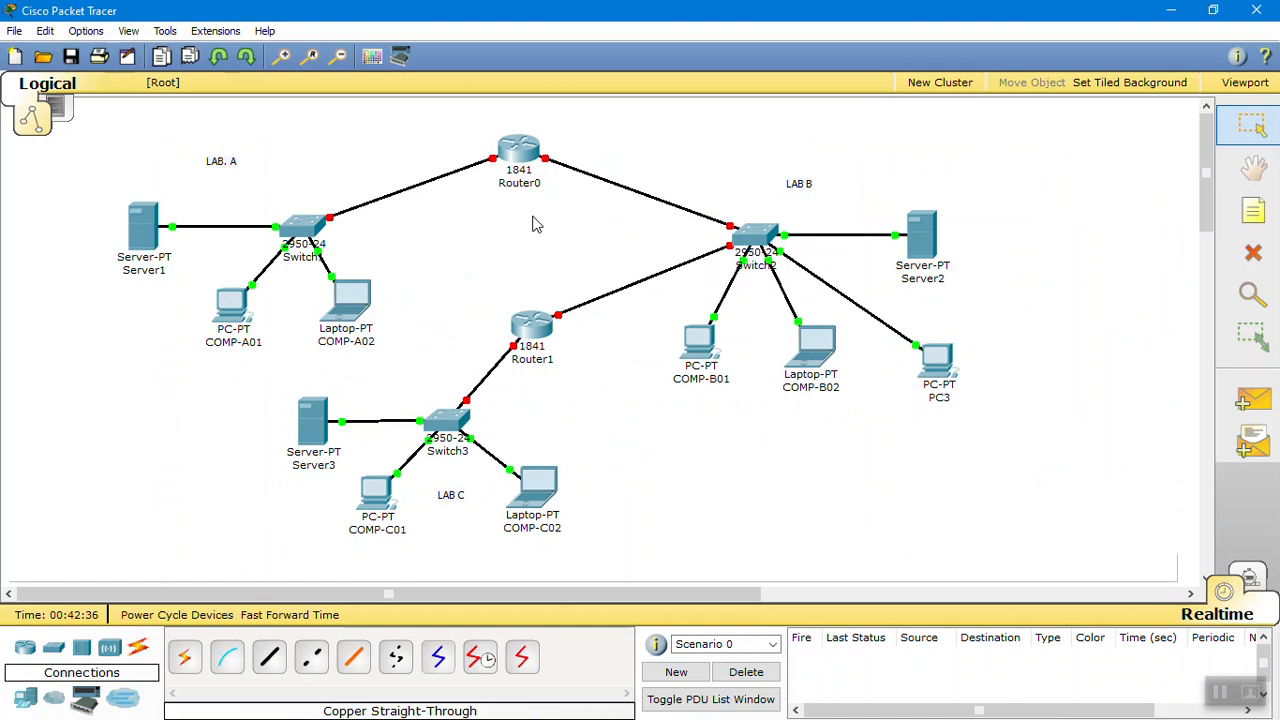
pyautogui.hotkey('alt', 'Tab')
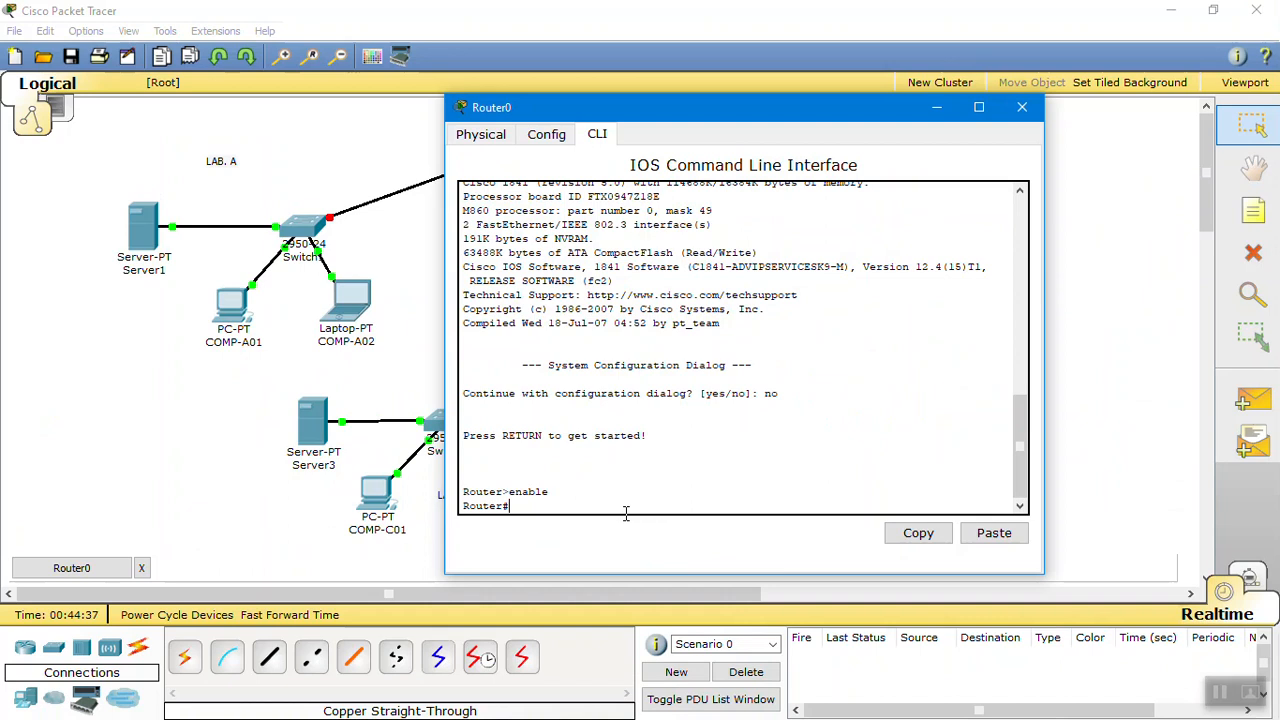
pyautogui.write('conf ter')
pyautogui.press('Return')
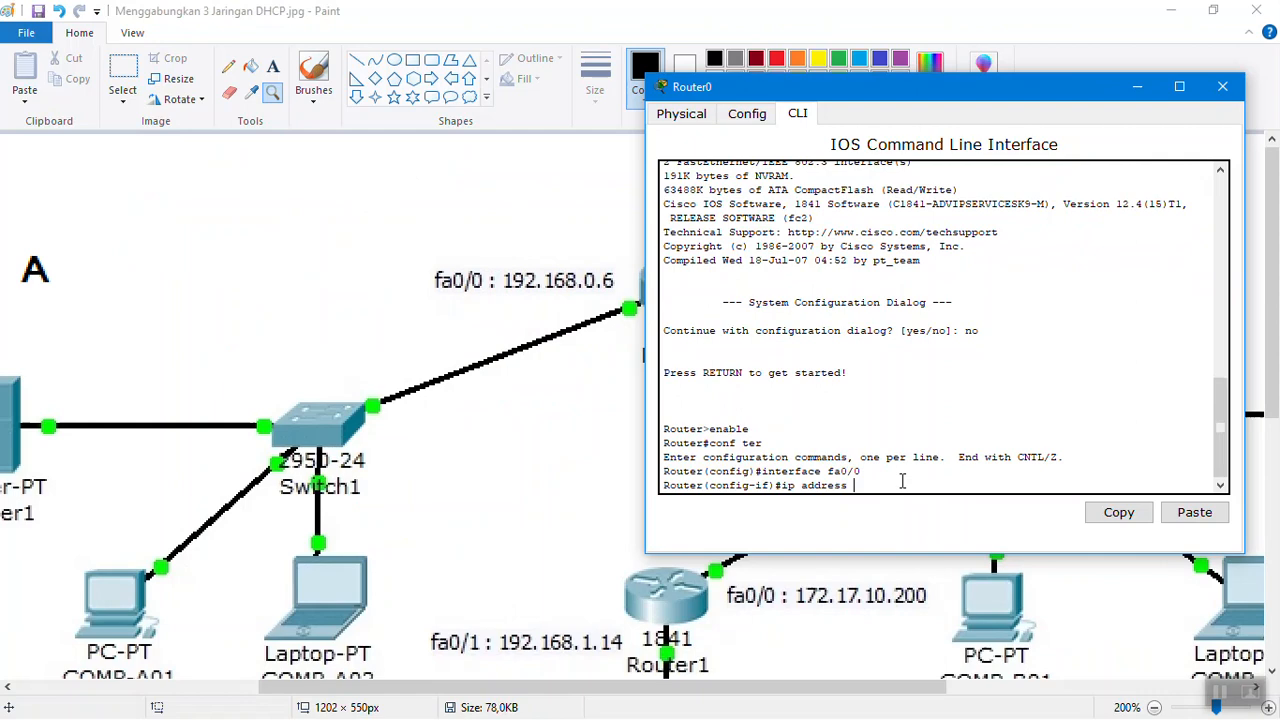
pyautogui.write('192.168.0.6')
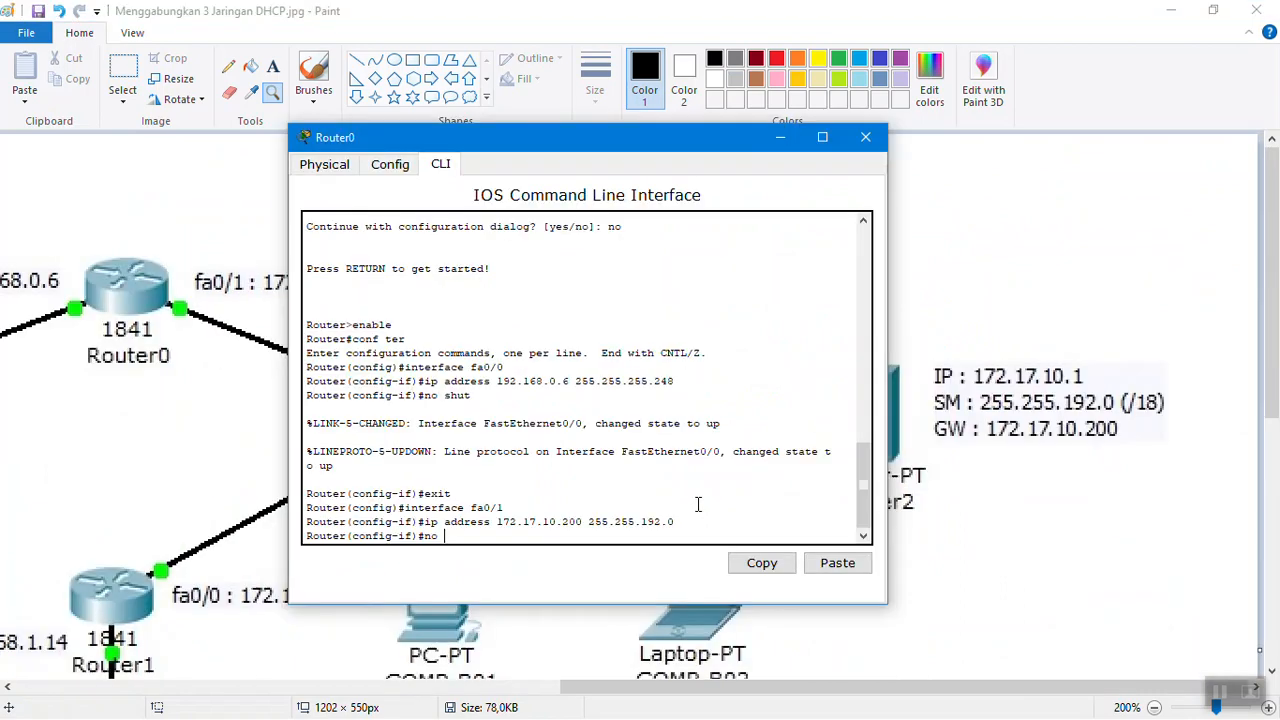
pyautogui.write('shut')
pyautogui.press('Return')
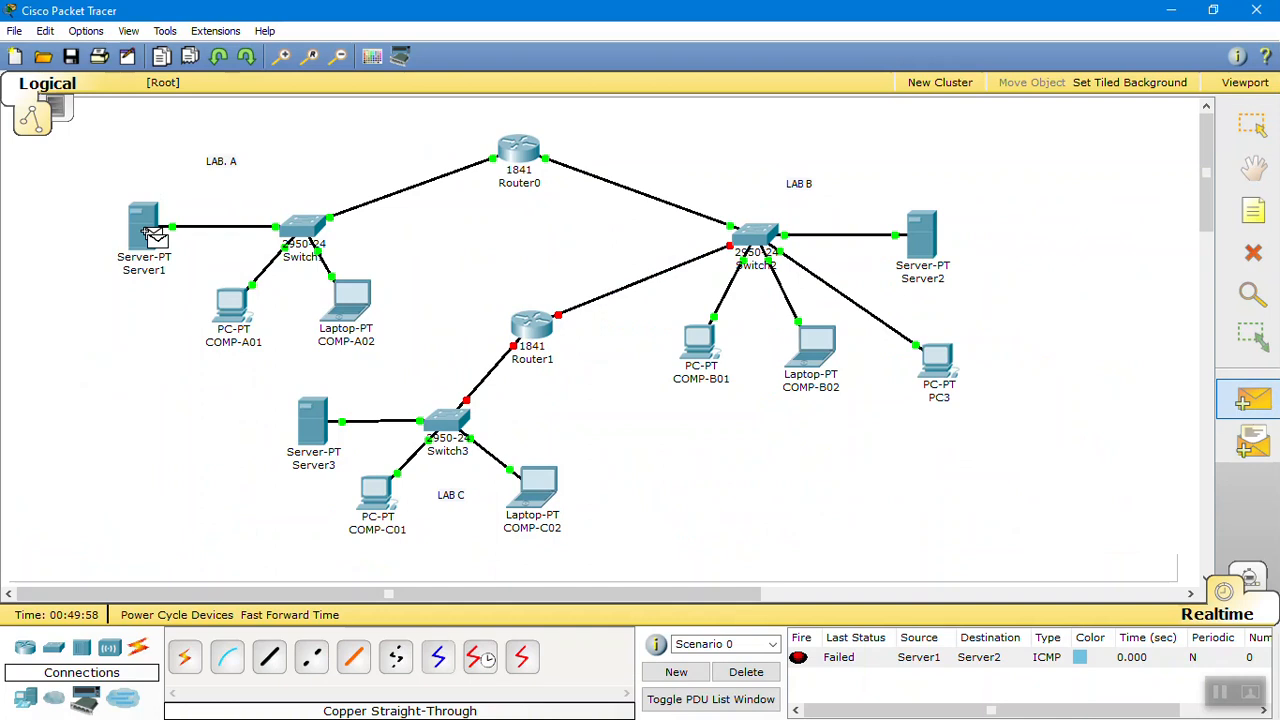
# Step: Test connectivity from Server1 to Server2 with a simple PDU and clear the scenario's PDU list
pyautogui.click(921, 236)
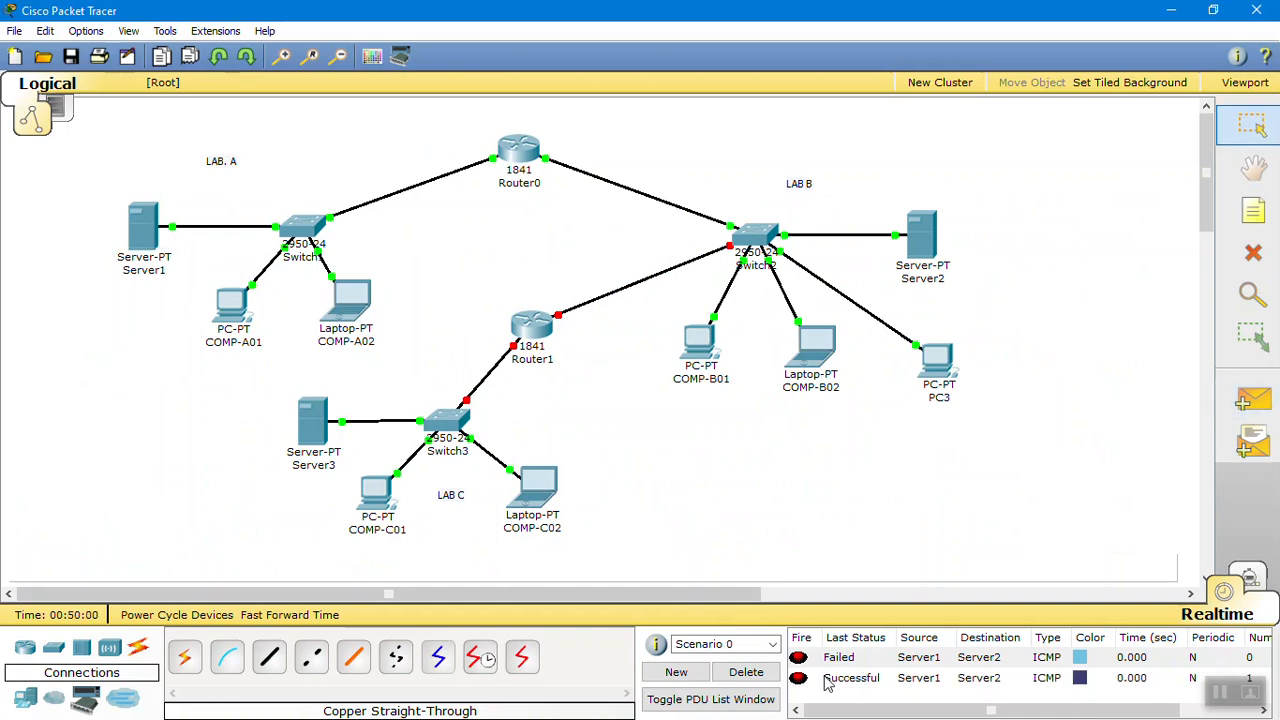
pyautogui.click(746, 672)
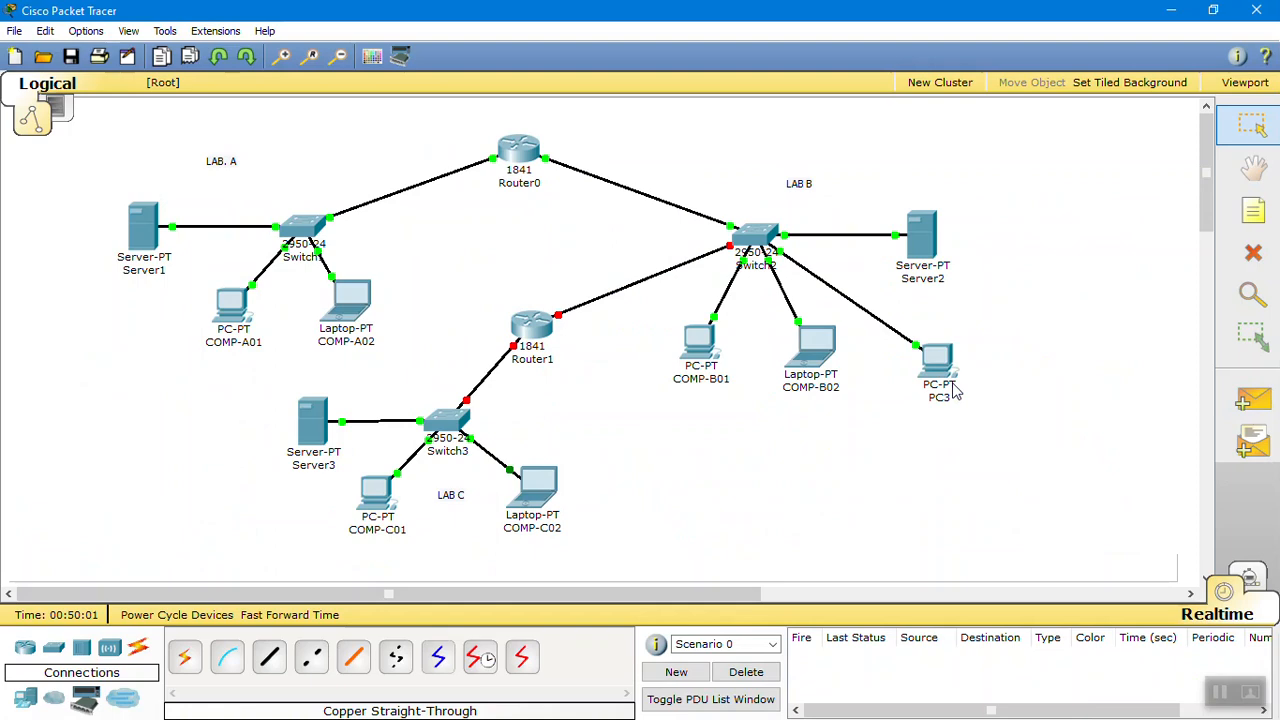
# Step: Examine Router1's fa0/0 and fa0/1 addresses and network B's subnet mask in the Paint diagram
pyautogui.hotkey('alt', 'Tab')
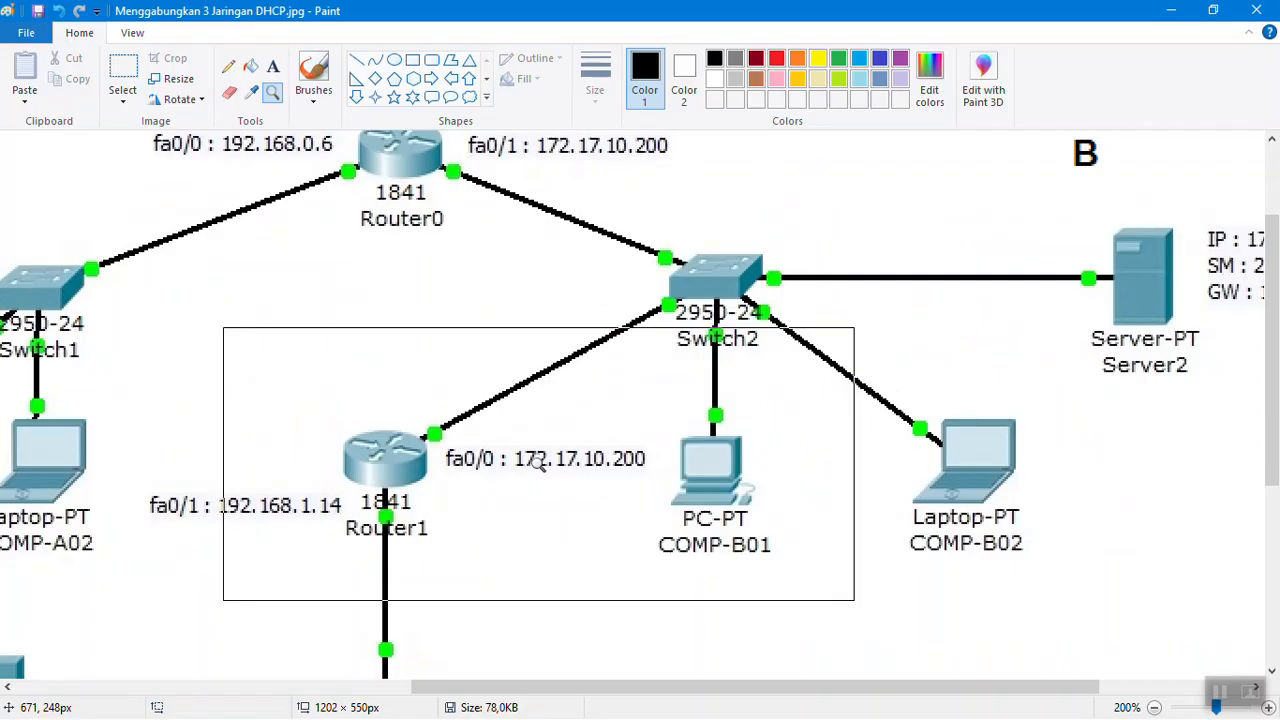
pyautogui.hscroll(-2, 362, 512)
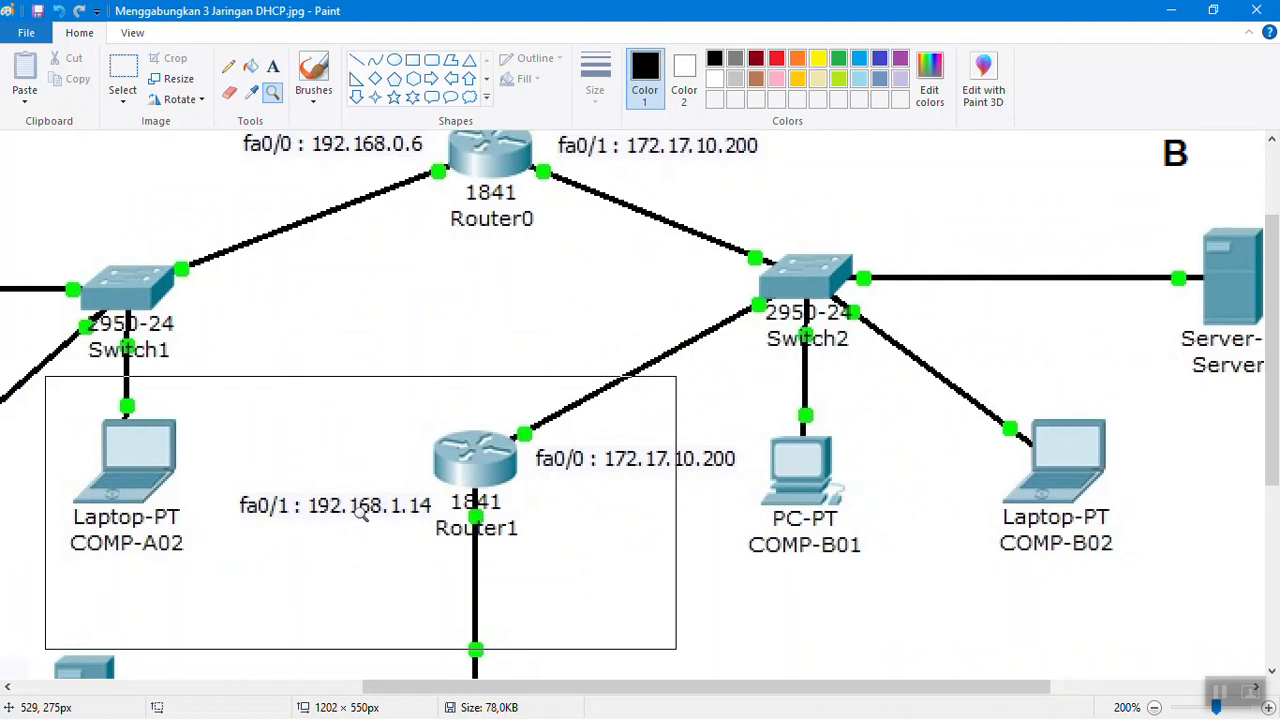
pyautogui.scroll(-3, 439, 420)
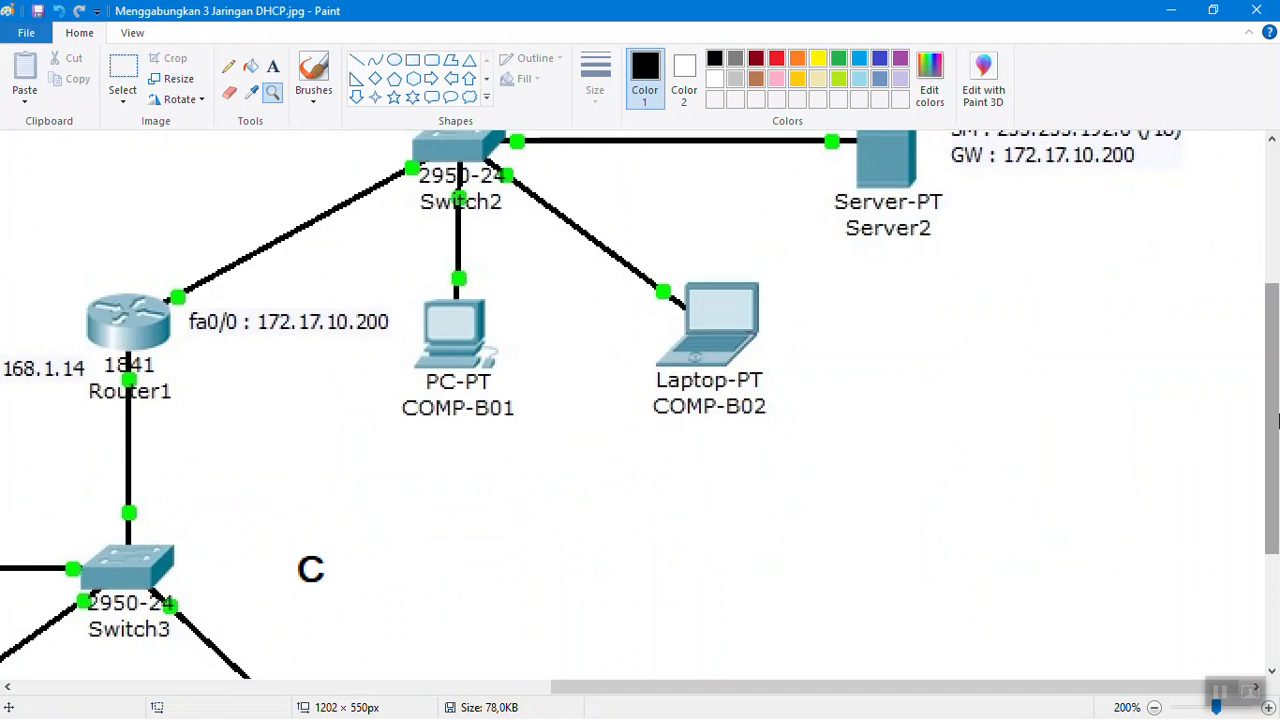
pyautogui.scroll(2, 997, 278)
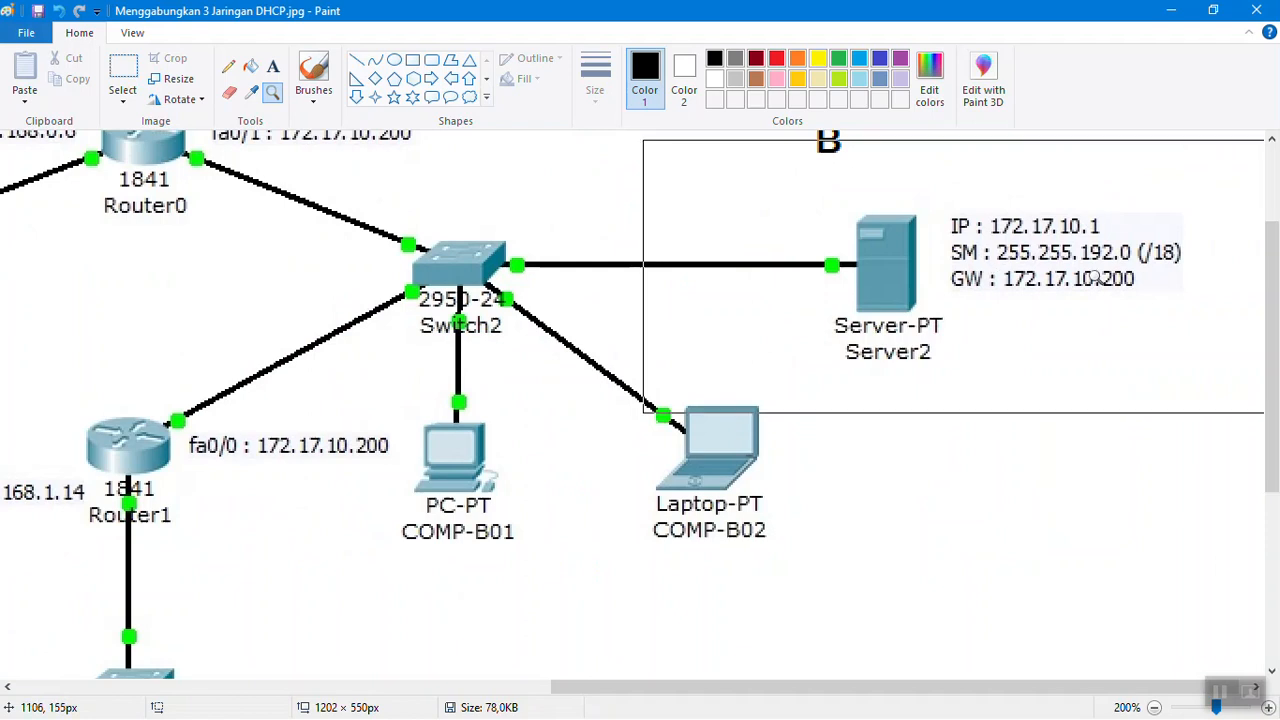
# Step: In Packet Tracer, use Router1's CLI to assign fa0/0 172.17.10.200 255.255.192.0 and fa0/1 192.168.1.14 255.255.255.240, enable both and exit interface configuration
pyautogui.hotkey('alt', 'Tab')
pyautogui.press('Return')
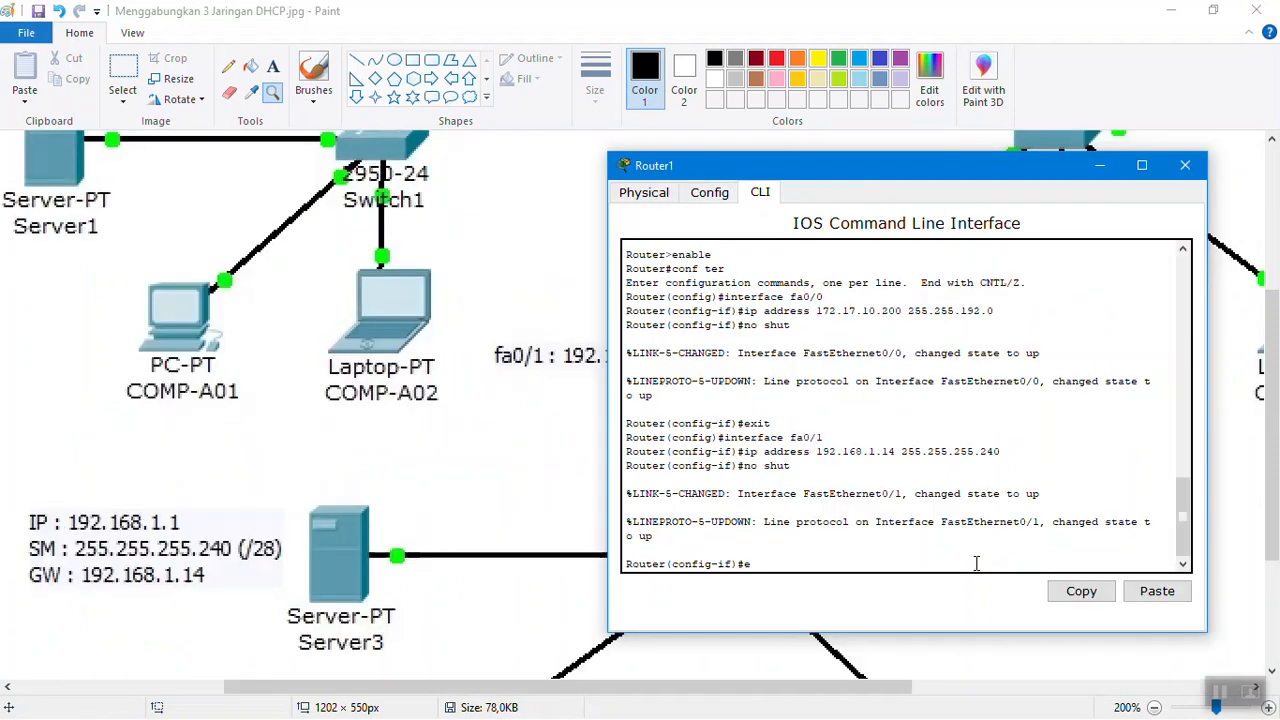
pyautogui.write('xit')
pyautogui.press('Return')
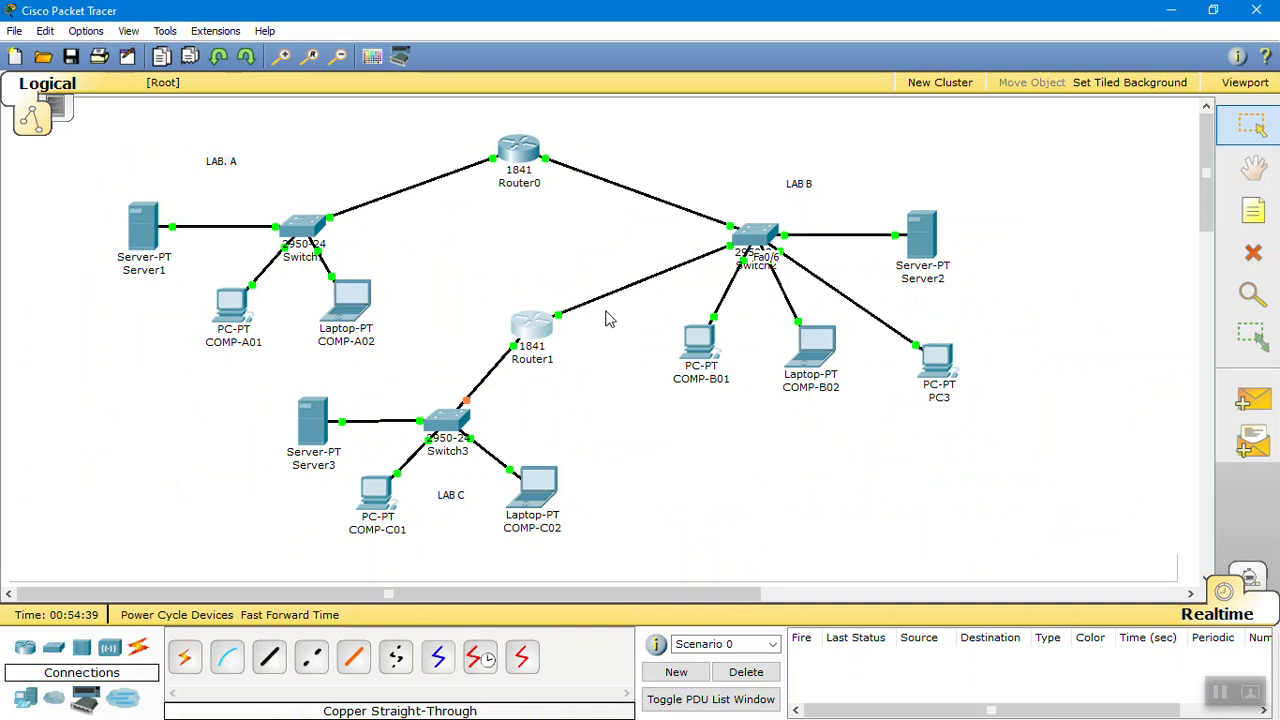
# Step: Re-enter Router1's interface configuration: fa0/0 172.17.10.200 255.255.192.0 and fa0/1 192.168.1.14 255.255.255.240, enabling both interfaces
pyautogui.moveTo(538, 335)
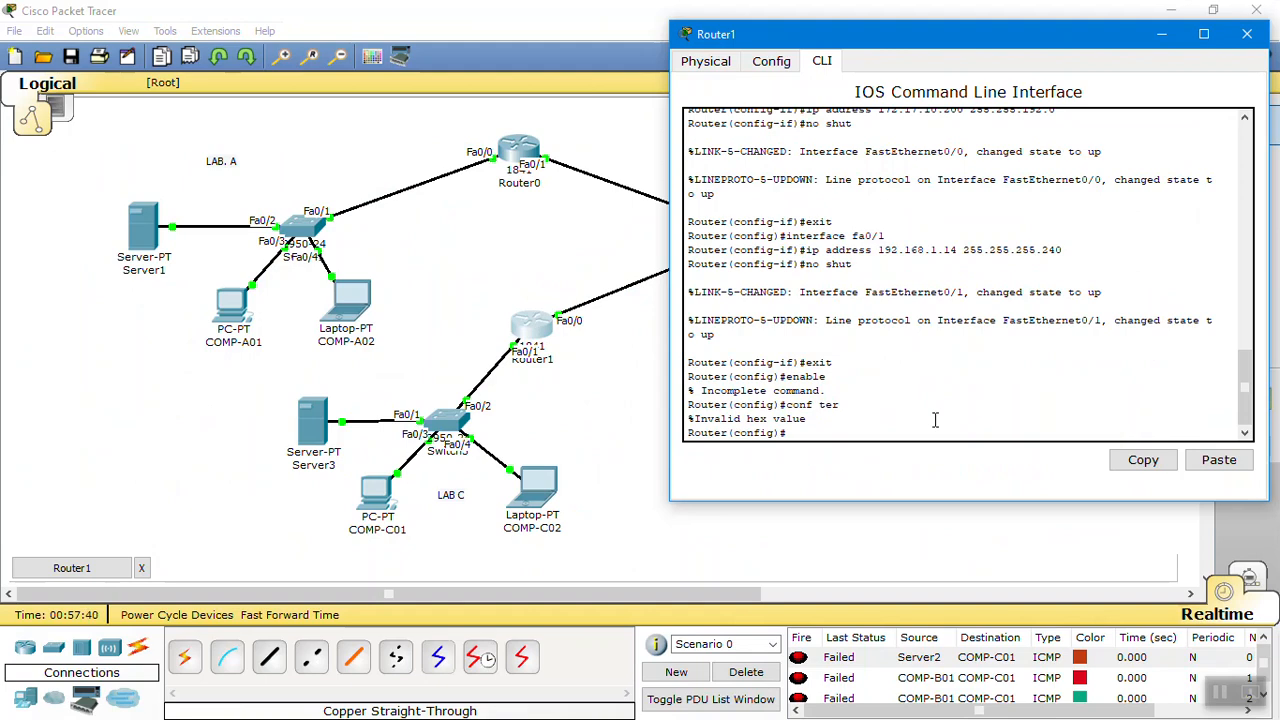
pyautogui.write('ace fa0')
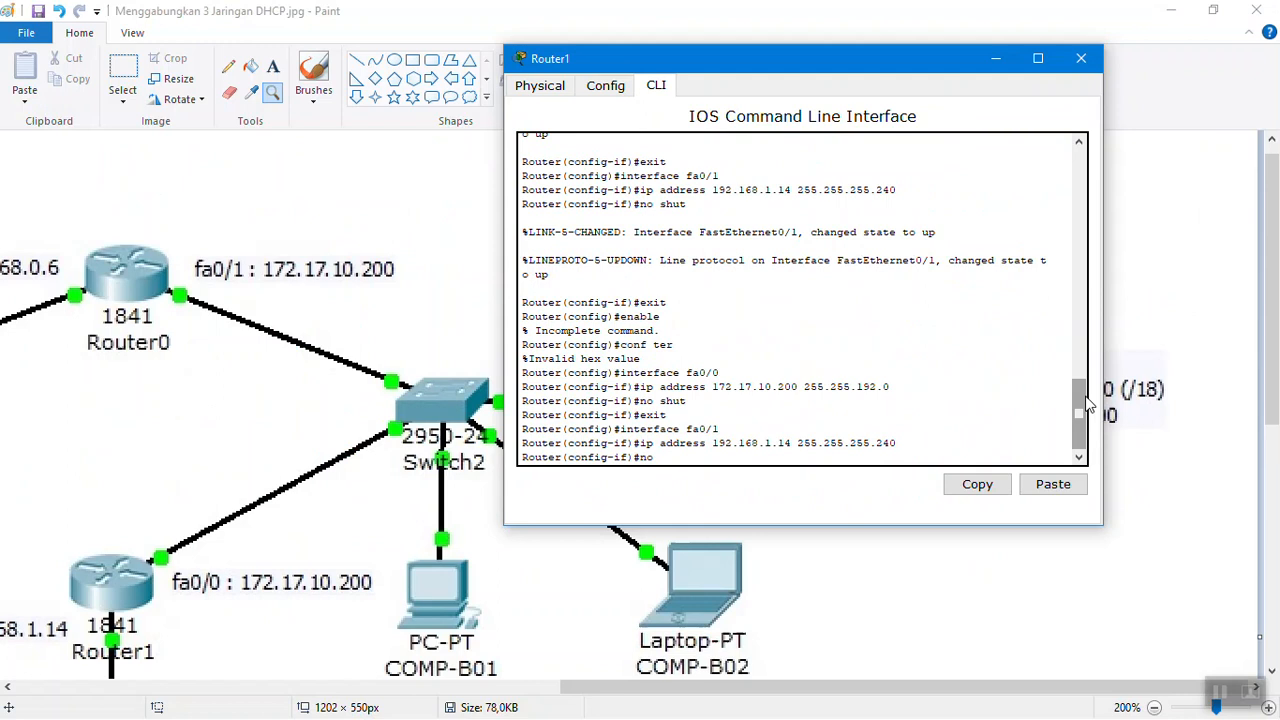
pyautogui.write('shut')
pyautogui.press('Return')
pyautogui.write('e')
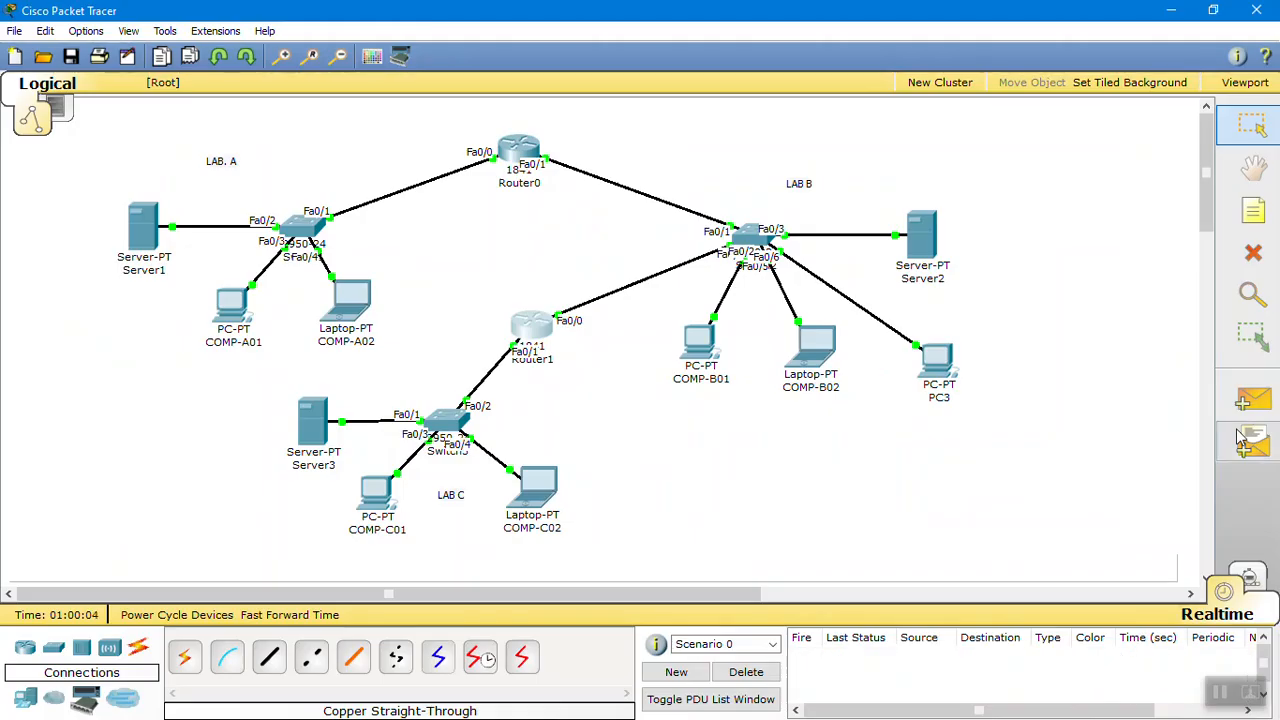
# Step: Start a simple PDU to test connectivity between the networks
pyautogui.click(1252, 400)
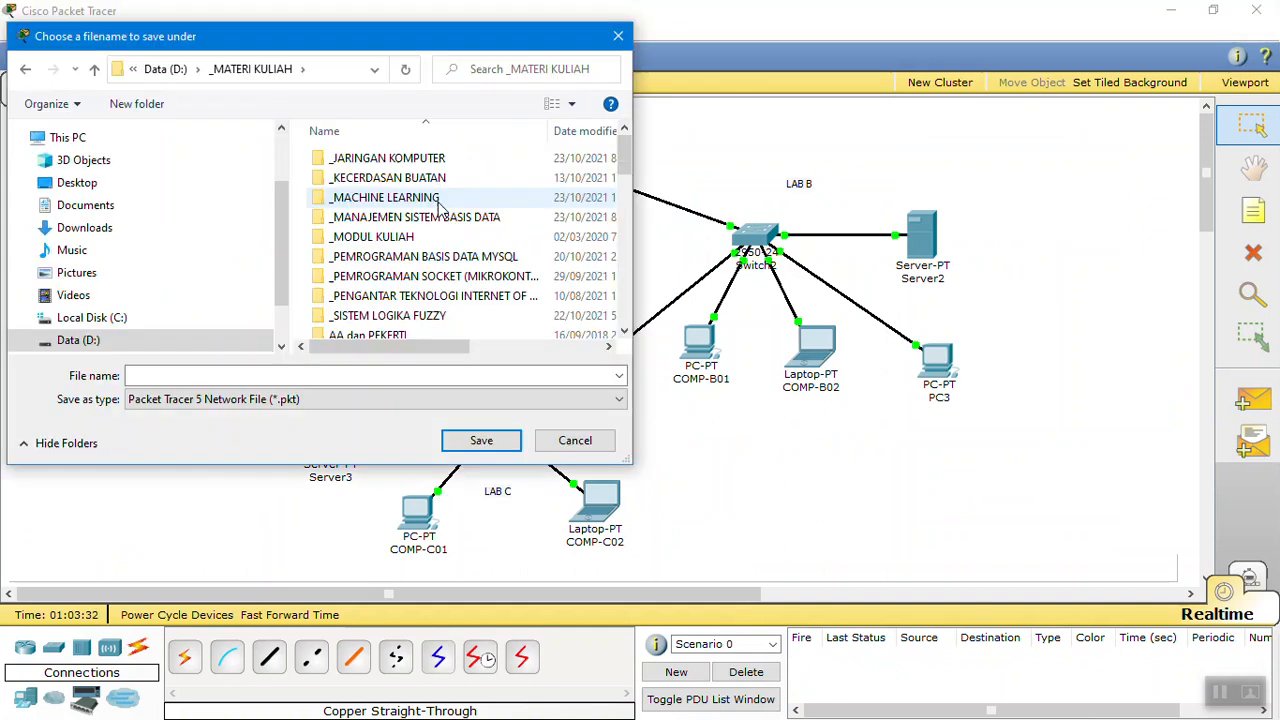
# Step: Save the topology as praktikum-06.pkt in D:\_MATERI KULIAH\_JARINGAN KOMPUTER\Prantikum and inspect Server1's IP address and gateway
pyautogui.doubleClick(400, 155)
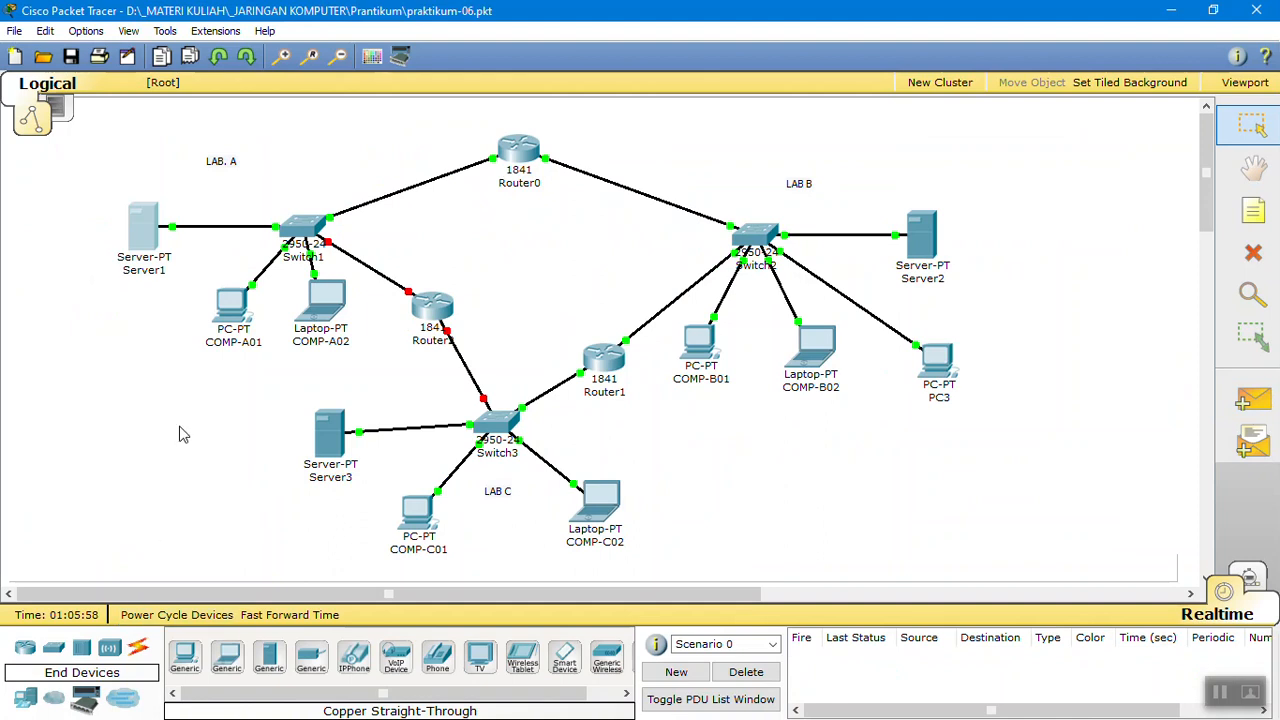
pyautogui.moveTo(135, 228)
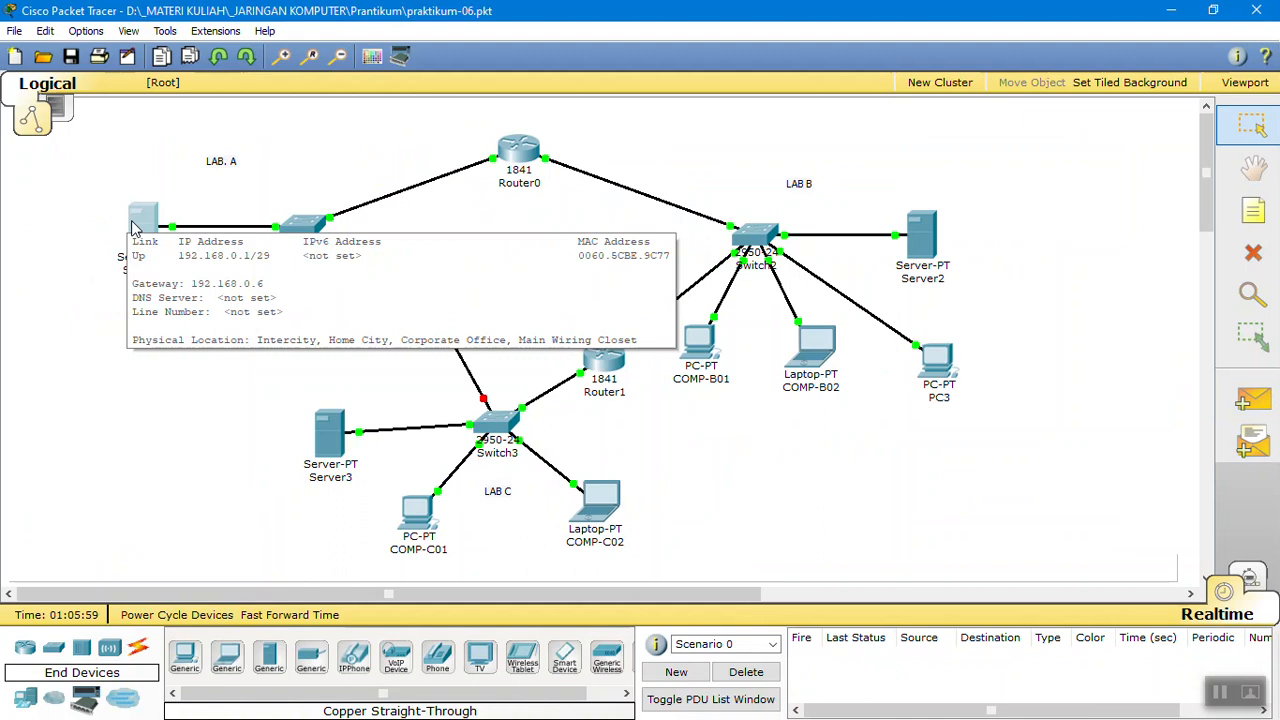